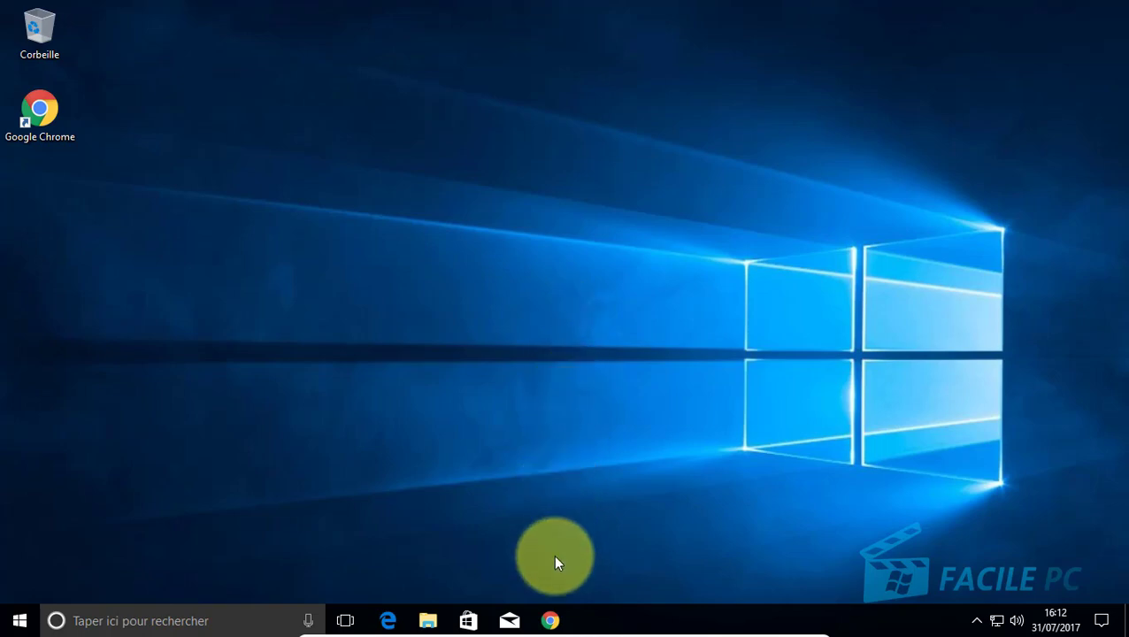
Step: Open Google Chrome and go from the Google home page's apps list to the full Google products page
{"action": "left_click", "coordinate": [553, 619]}
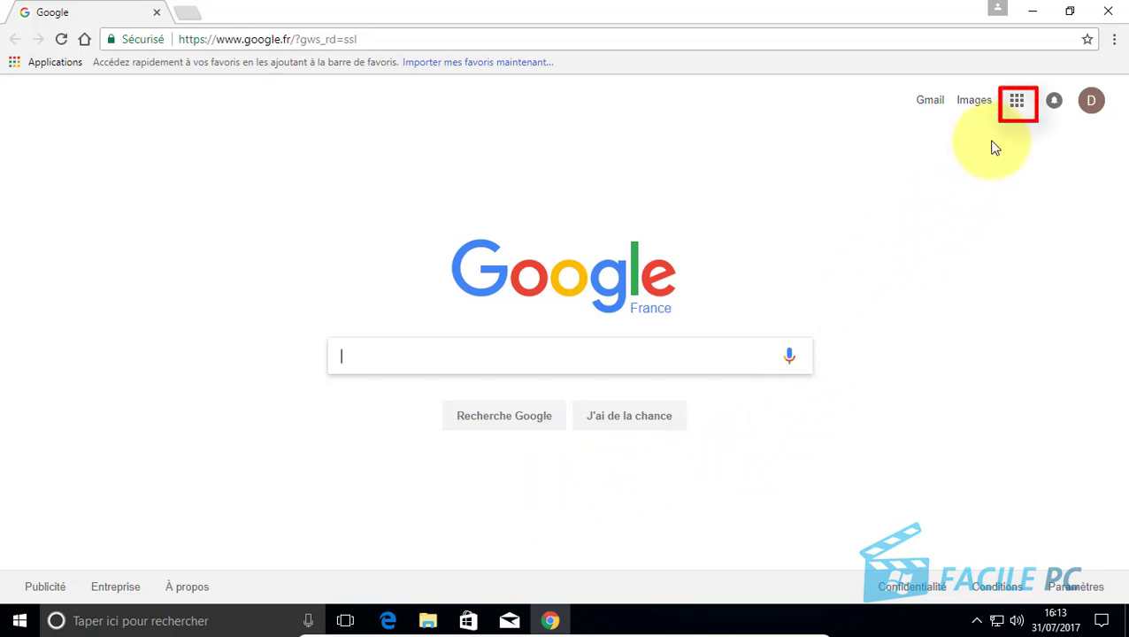
{"action": "left_click", "coordinate": [1017, 104]}
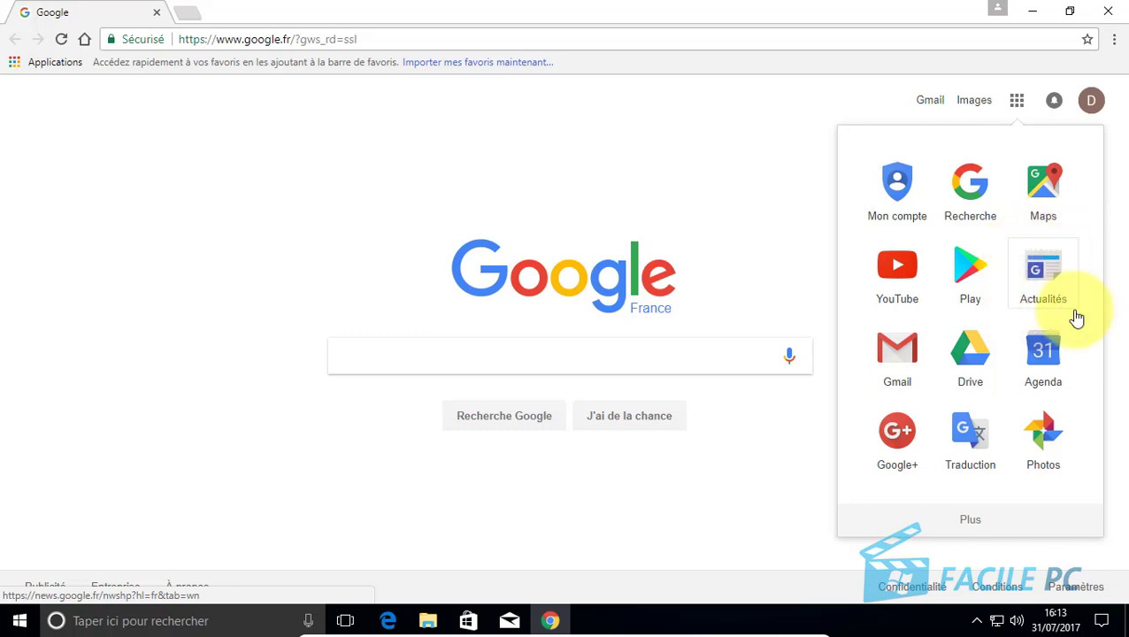
{"action": "left_click", "coordinate": [974, 522]}
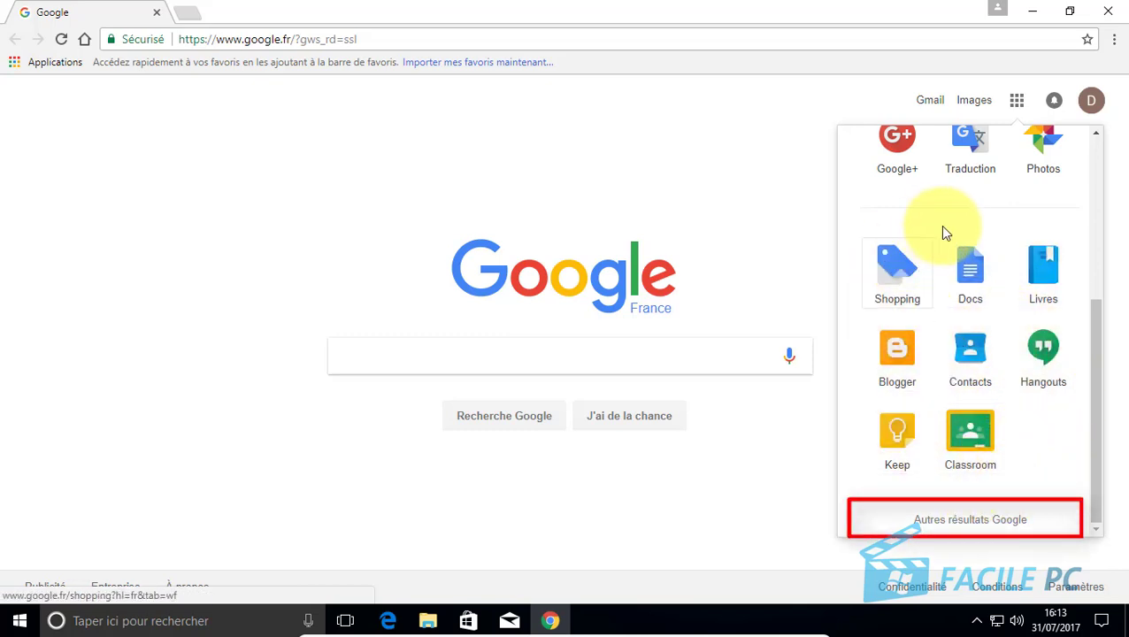
{"action": "left_click", "coordinate": [965, 522]}
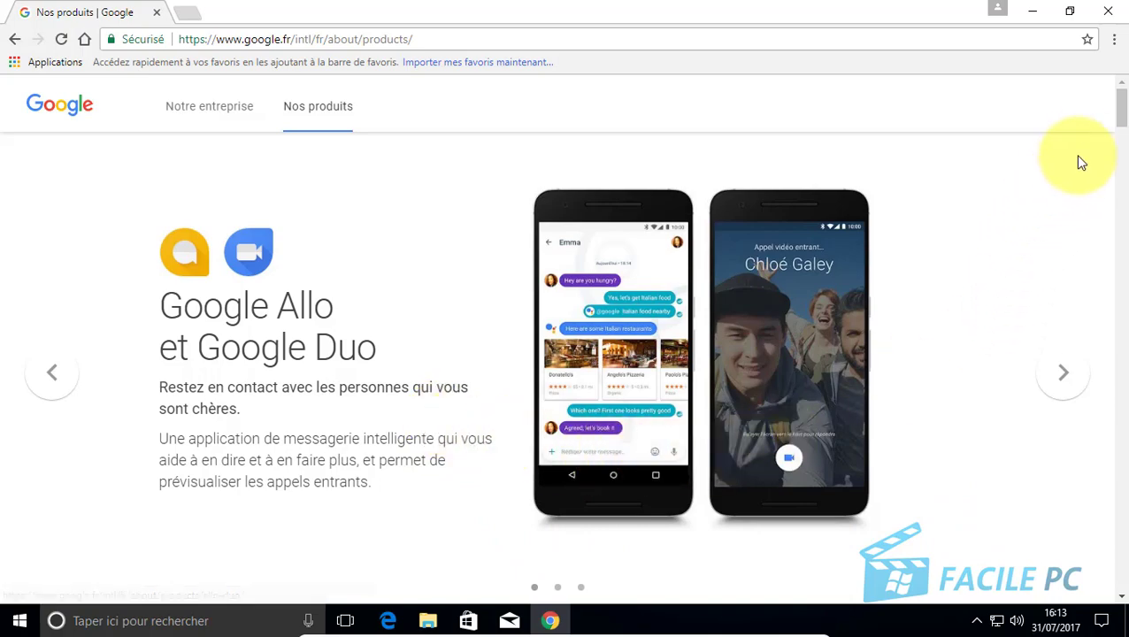
Step: Look through the Pour tous product list under Afficher tous les produits and open Actualités
{"action": "left_click_drag", "start_coordinate": [1120, 107], "coordinate": [1124, 455]}
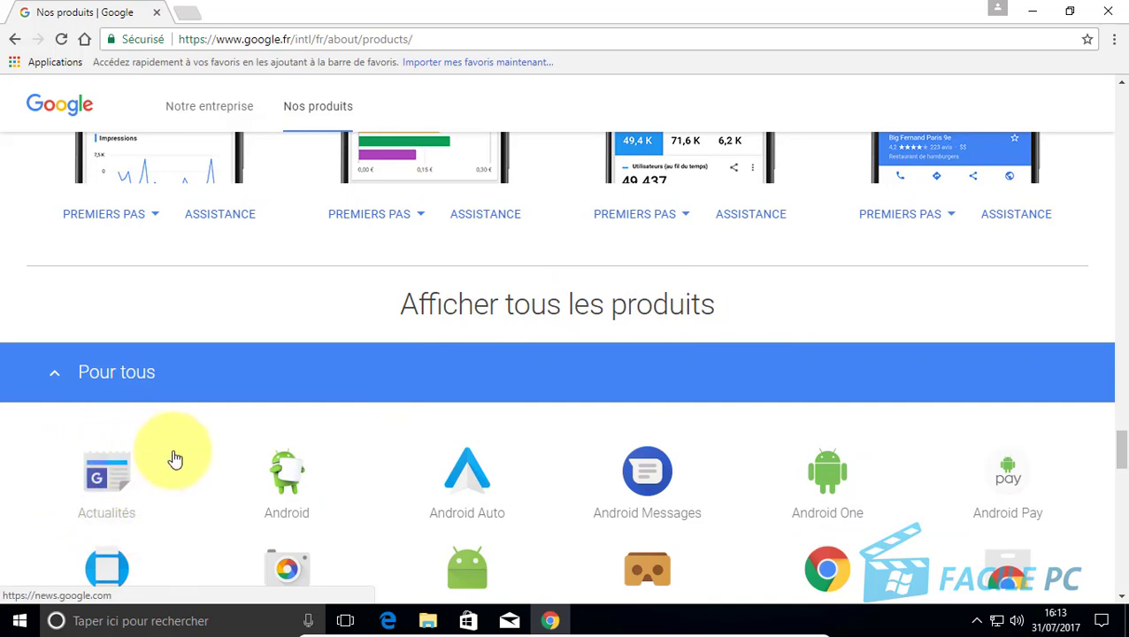
{"action": "scroll", "coordinate": [174, 460], "scroll_direction": "down", "scroll_amount": 2}
{"action": "scroll", "coordinate": [175, 463], "scroll_direction": "down", "scroll_amount": 4}
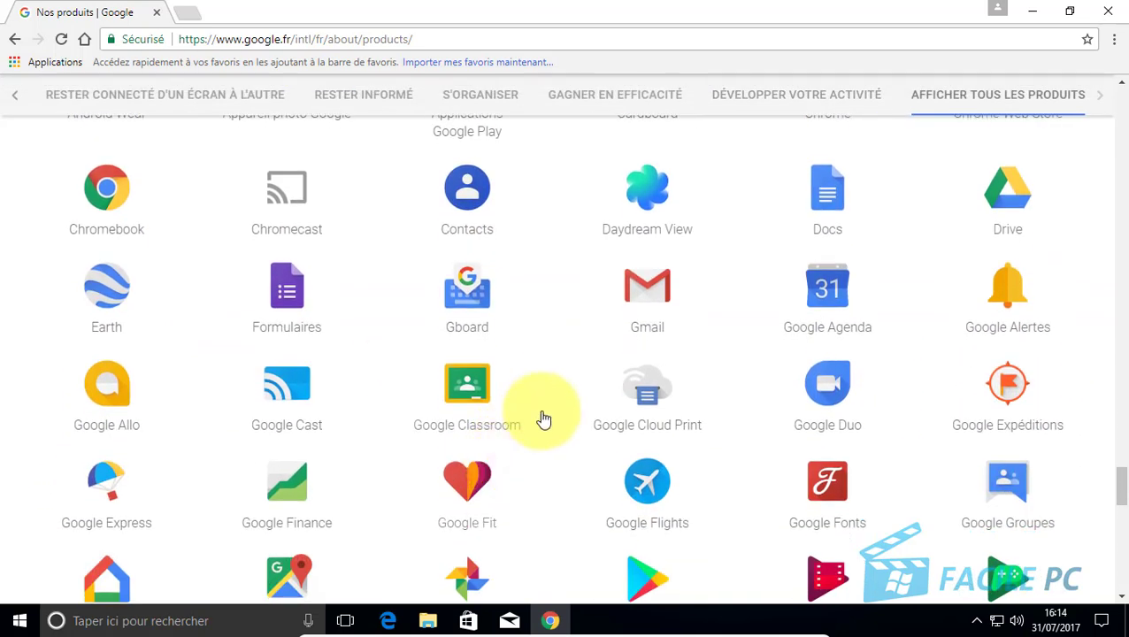
{"action": "scroll", "coordinate": [681, 495], "scroll_direction": "down", "scroll_amount": 2}
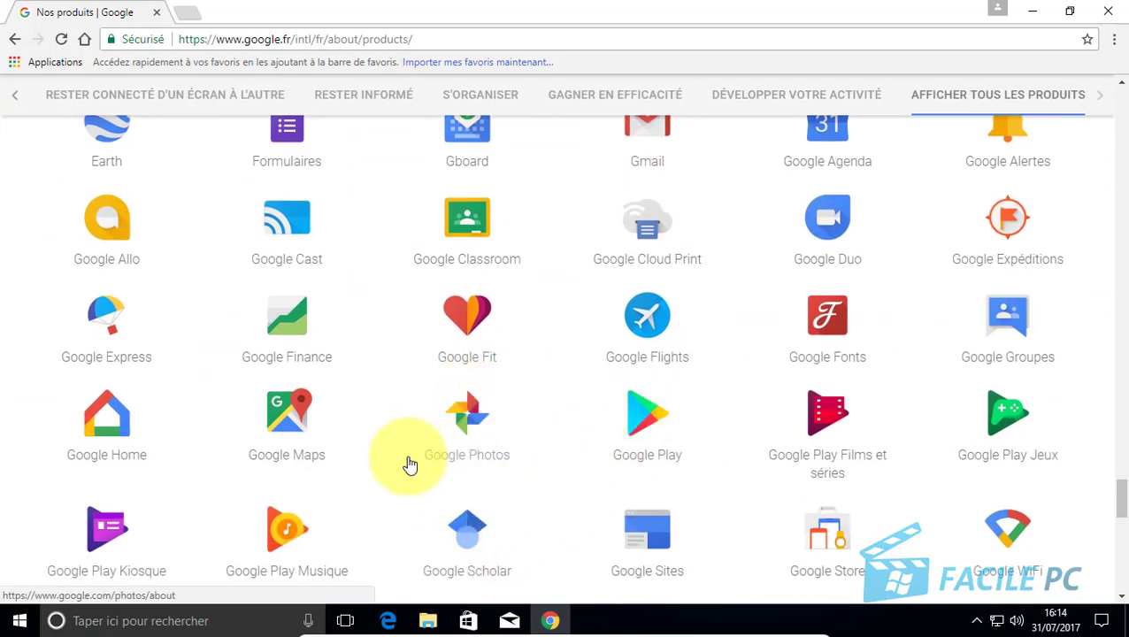
{"action": "scroll", "coordinate": [310, 446], "scroll_direction": "down", "scroll_amount": 3}
{"action": "scroll", "coordinate": [617, 436], "scroll_direction": "down", "scroll_amount": 2}
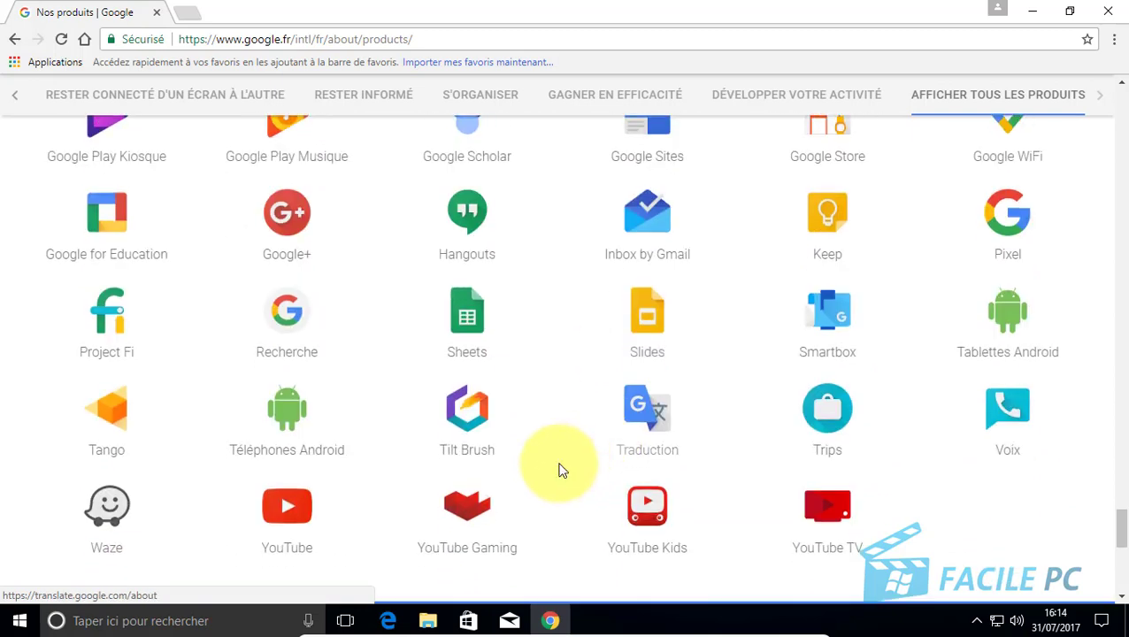
{"action": "scroll", "coordinate": [371, 495], "scroll_direction": "up", "scroll_amount": 7}
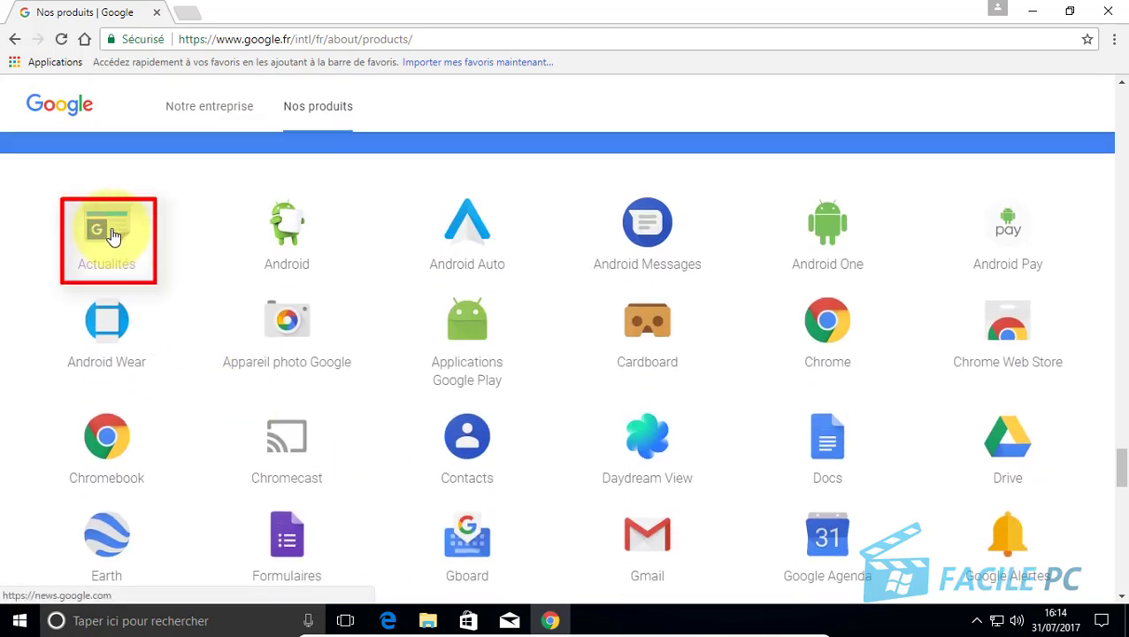
{"action": "left_click", "coordinate": [114, 234]}
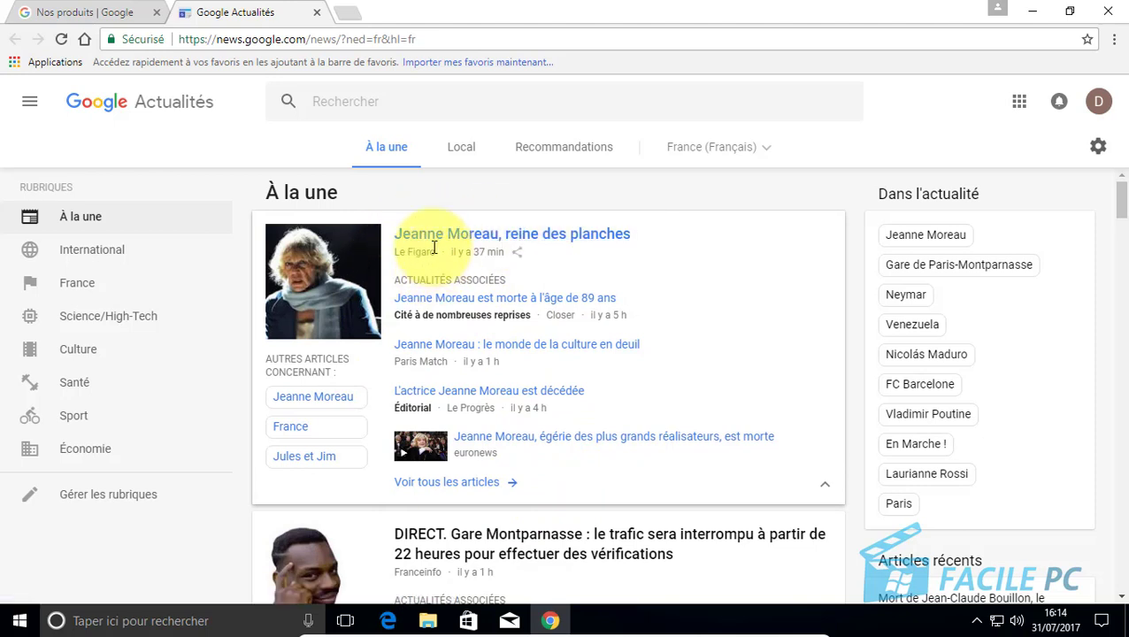
Step: Open the lead Le Figaro article from À la une, skim its text, and close the article
{"action": "left_click", "coordinate": [507, 238]}
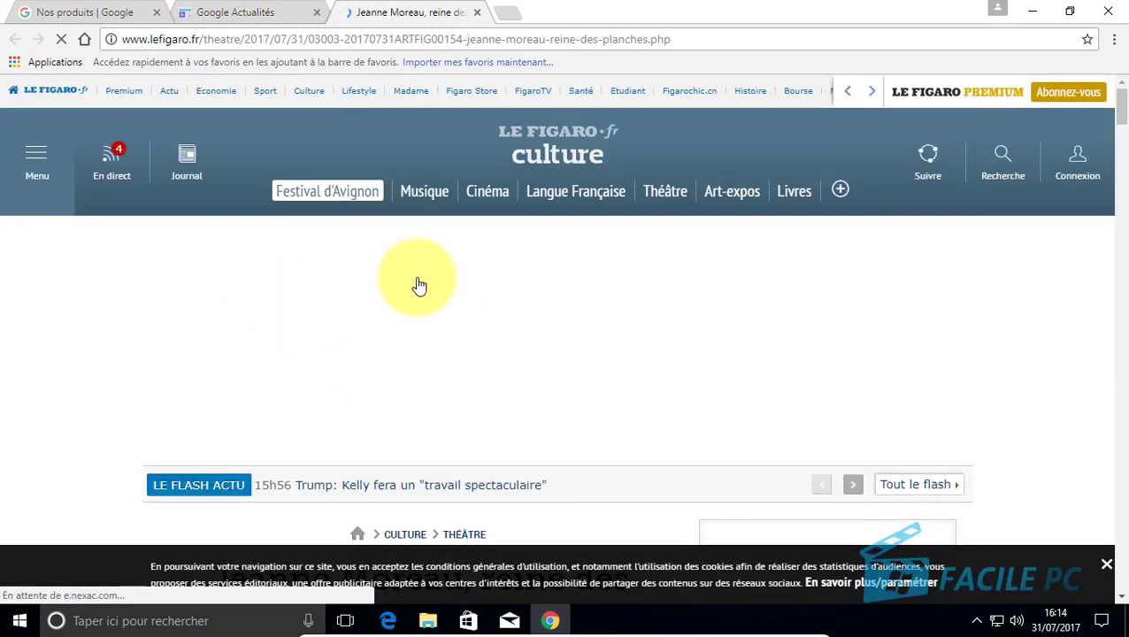
{"action": "scroll", "coordinate": [529, 294], "scroll_direction": "down", "scroll_amount": 7}
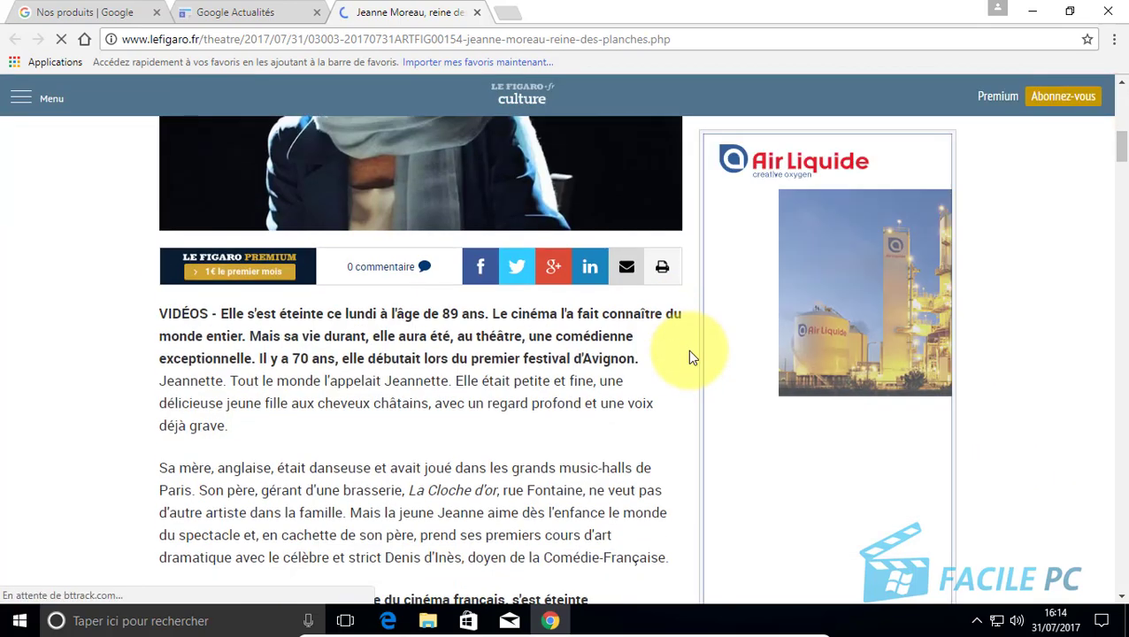
{"action": "scroll", "coordinate": [637, 354], "scroll_direction": "down", "scroll_amount": 2}
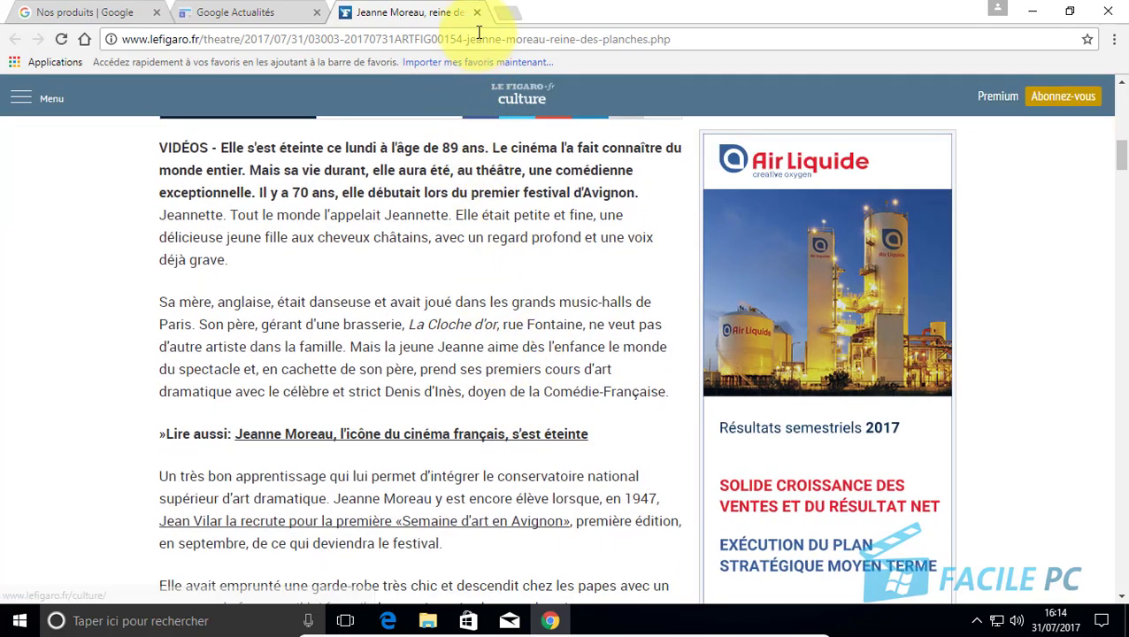
{"action": "left_click", "coordinate": [478, 14]}
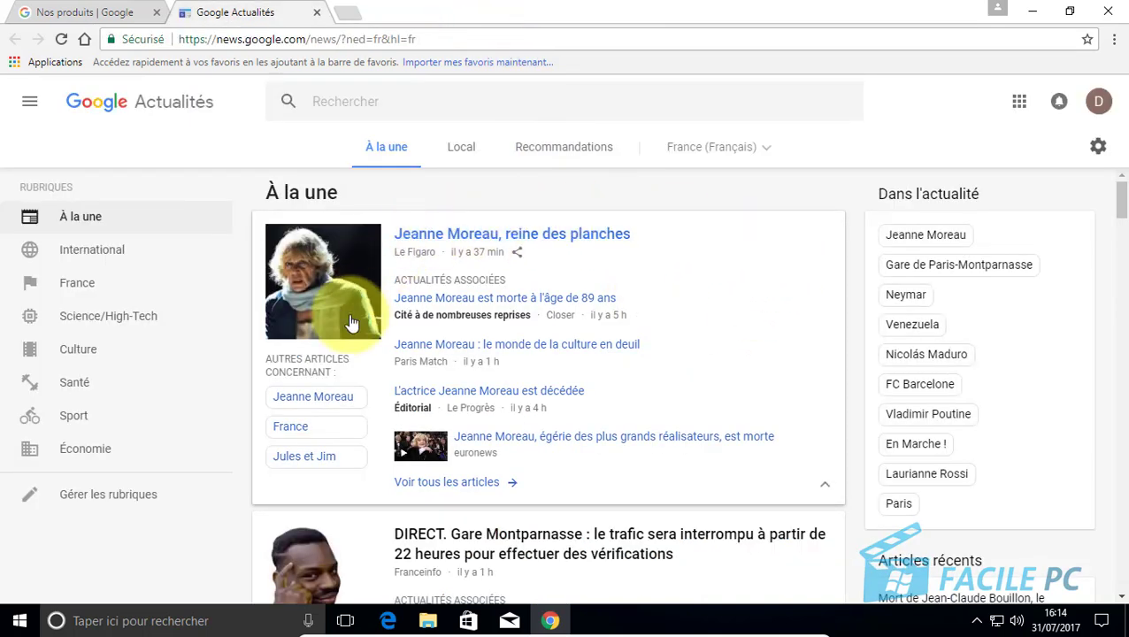
Step: Collapse the related coverage of the lead story in À la une
{"action": "left_click", "coordinate": [815, 483]}
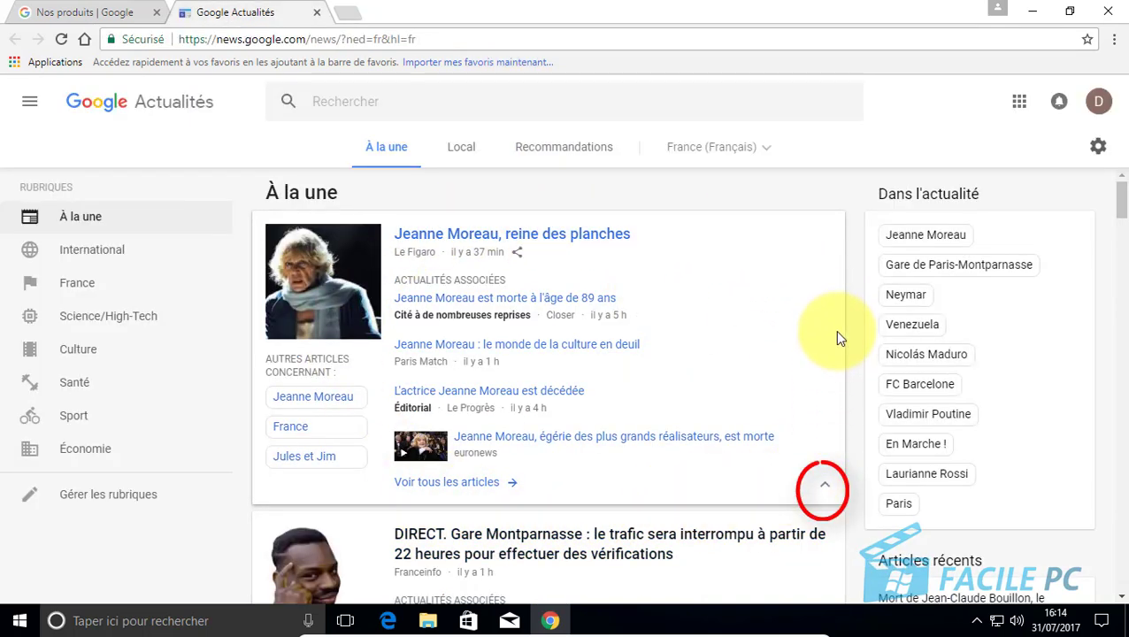
{"action": "left_click", "coordinate": [825, 493]}
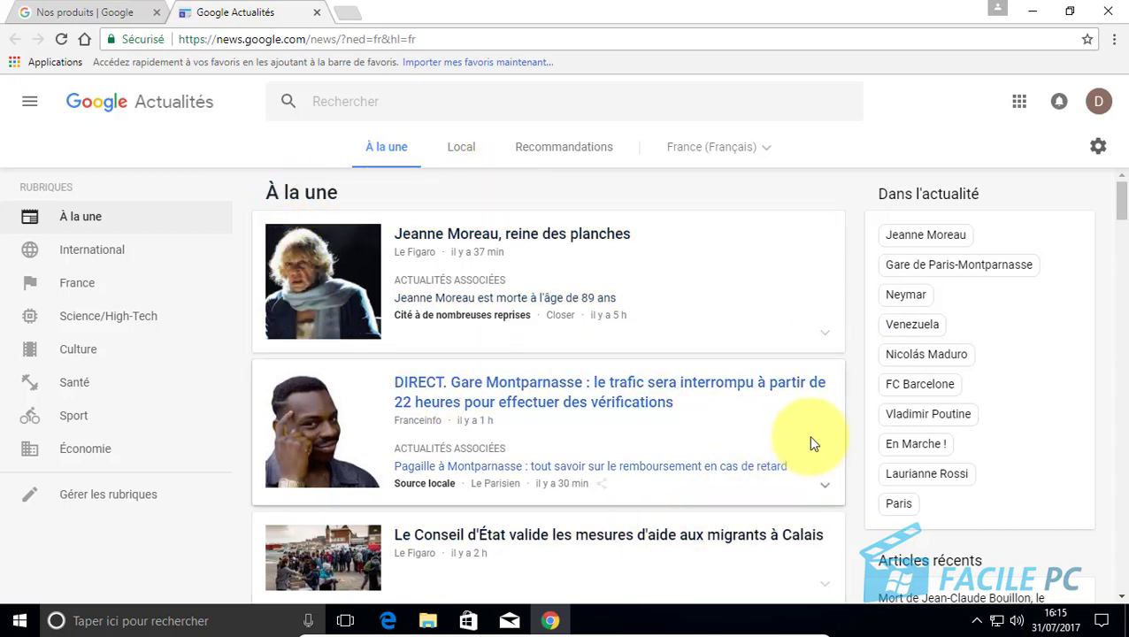
Step: Examine the headlines in the À la une, International and France sections, and return to the start of the page
{"action": "scroll", "coordinate": [847, 438], "scroll_direction": "down", "scroll_amount": 2}
{"action": "scroll", "coordinate": [850, 440], "scroll_direction": "down", "scroll_amount": 1}
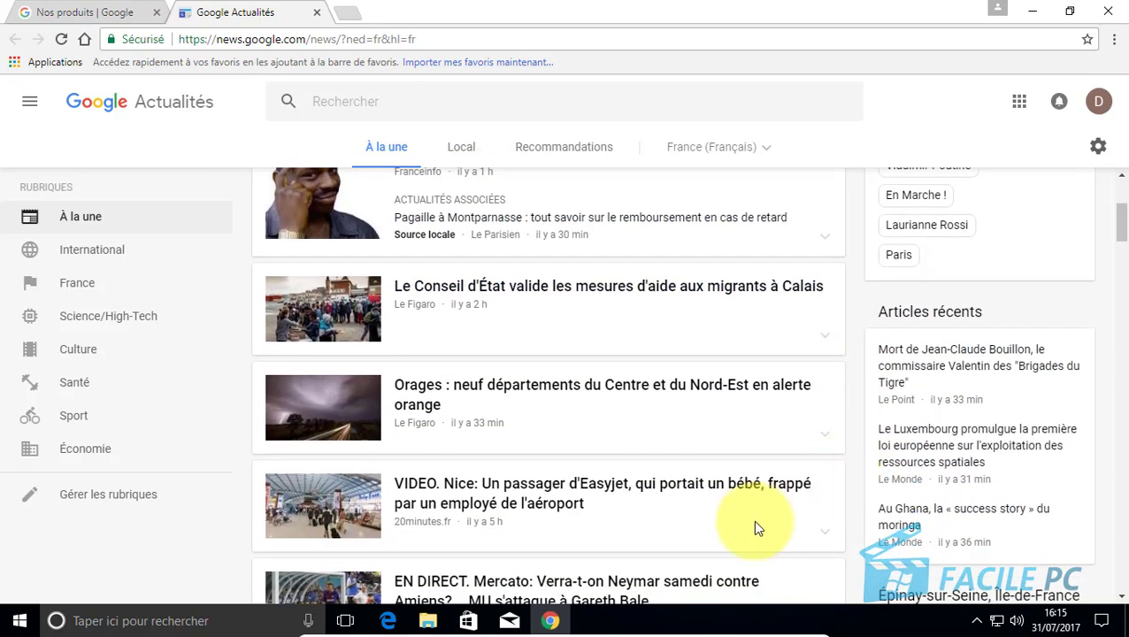
{"action": "scroll", "coordinate": [404, 415], "scroll_direction": "down", "scroll_amount": 2}
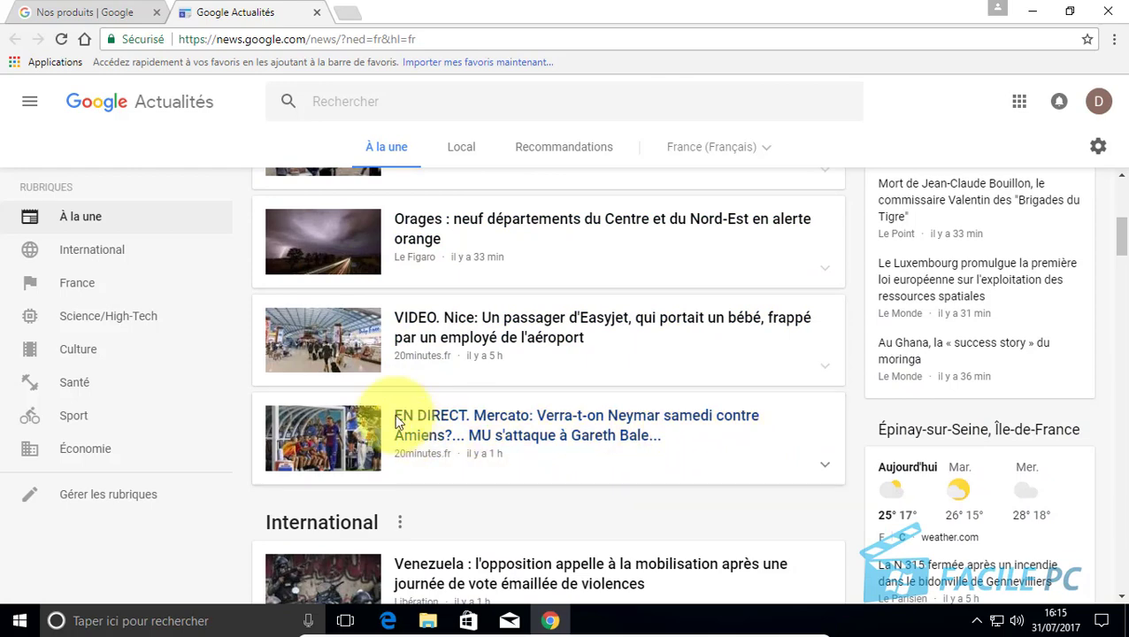
{"action": "scroll", "coordinate": [495, 504], "scroll_direction": "down", "scroll_amount": 2}
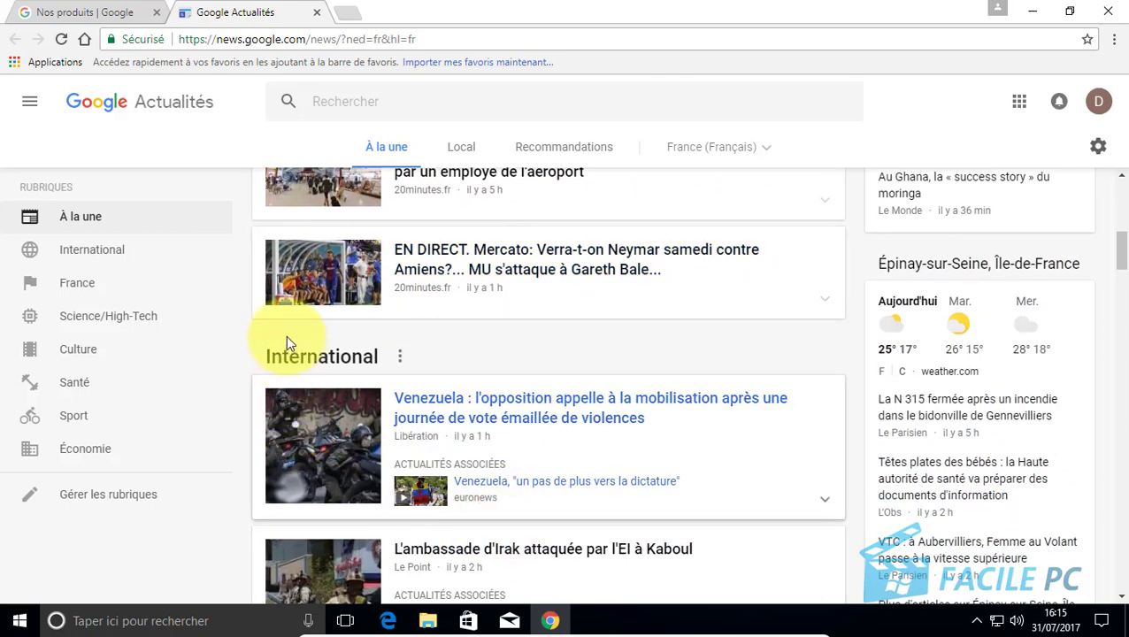
{"action": "scroll", "coordinate": [492, 354], "scroll_direction": "down", "scroll_amount": 6}
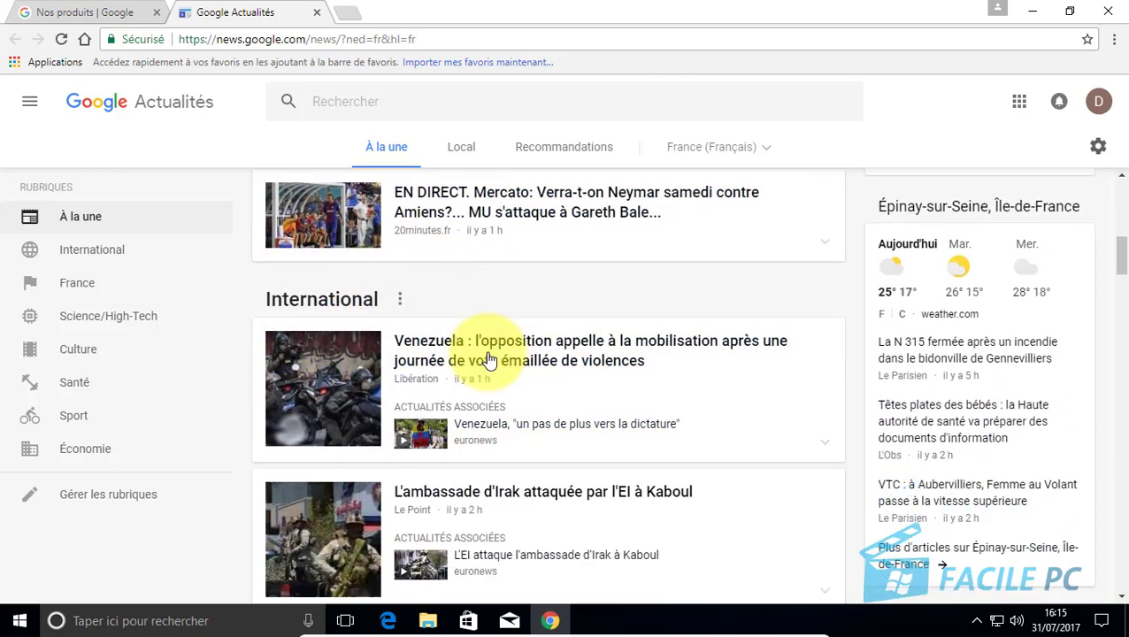
{"action": "scroll", "coordinate": [489, 365], "scroll_direction": "down", "scroll_amount": 3}
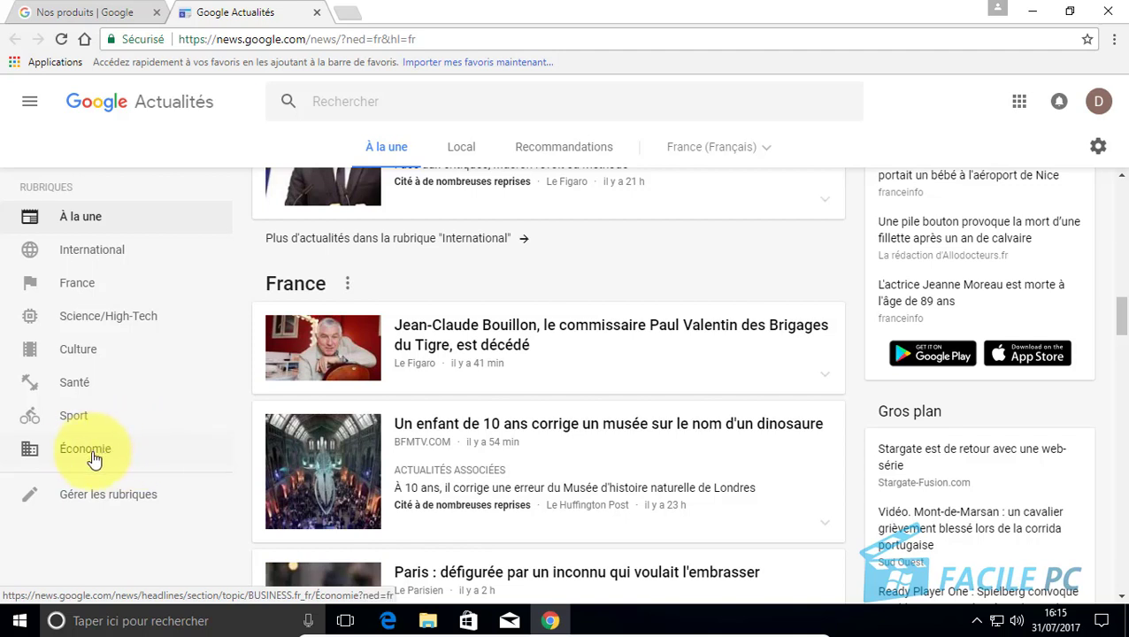
{"action": "scroll", "coordinate": [806, 270], "scroll_direction": "up", "scroll_amount": 5}
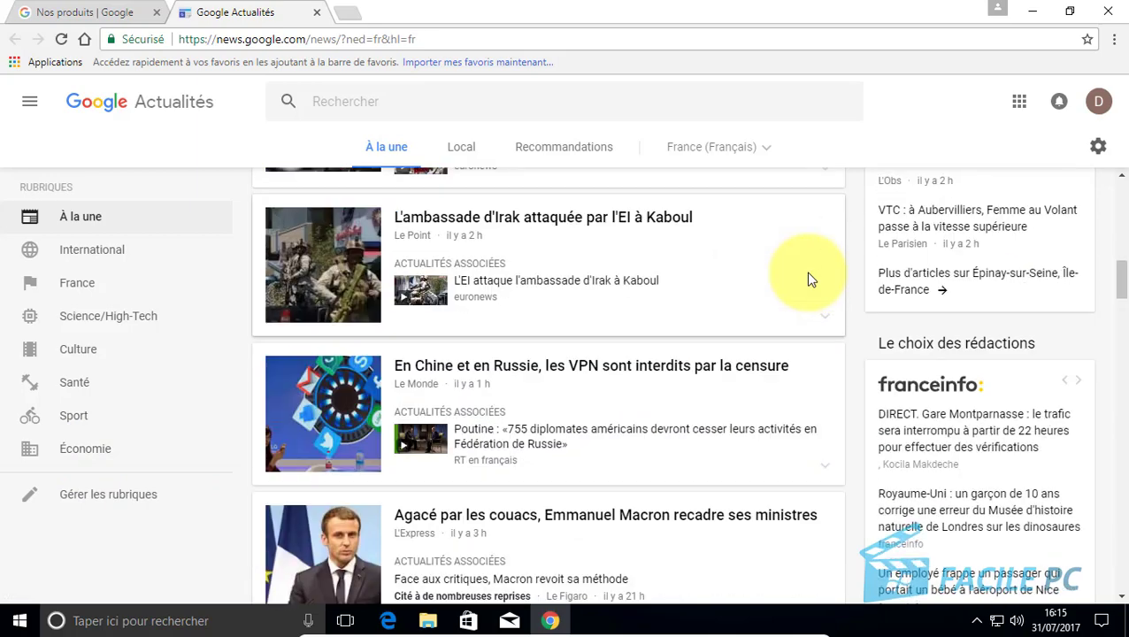
{"action": "scroll", "coordinate": [807, 280], "scroll_direction": "up", "scroll_amount": 10}
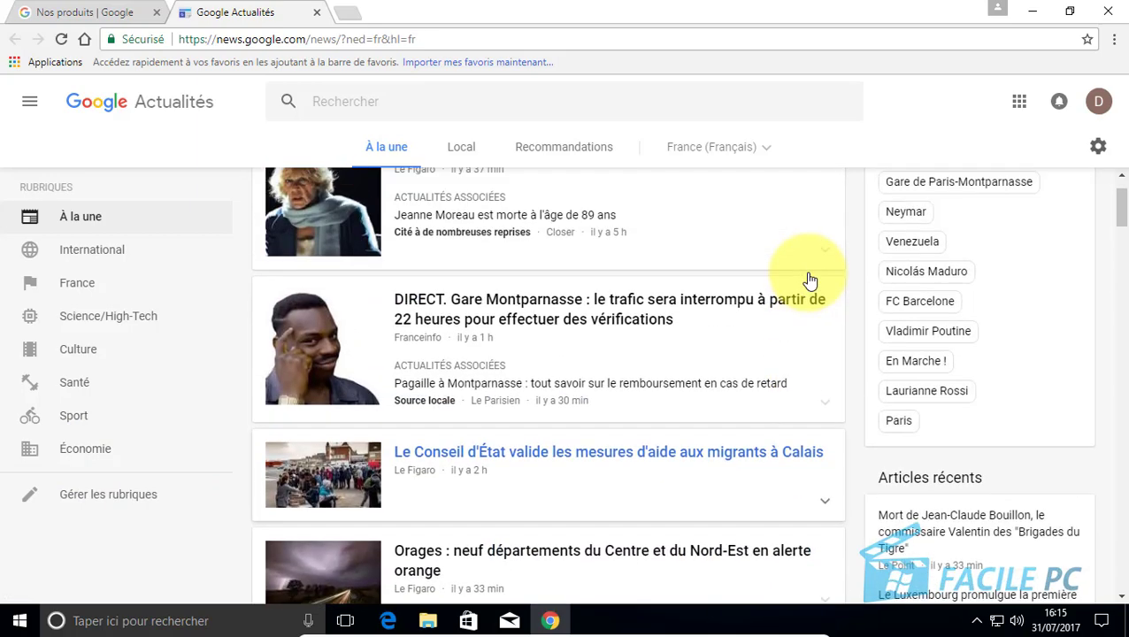
{"action": "scroll", "coordinate": [807, 279], "scroll_direction": "up", "scroll_amount": 1}
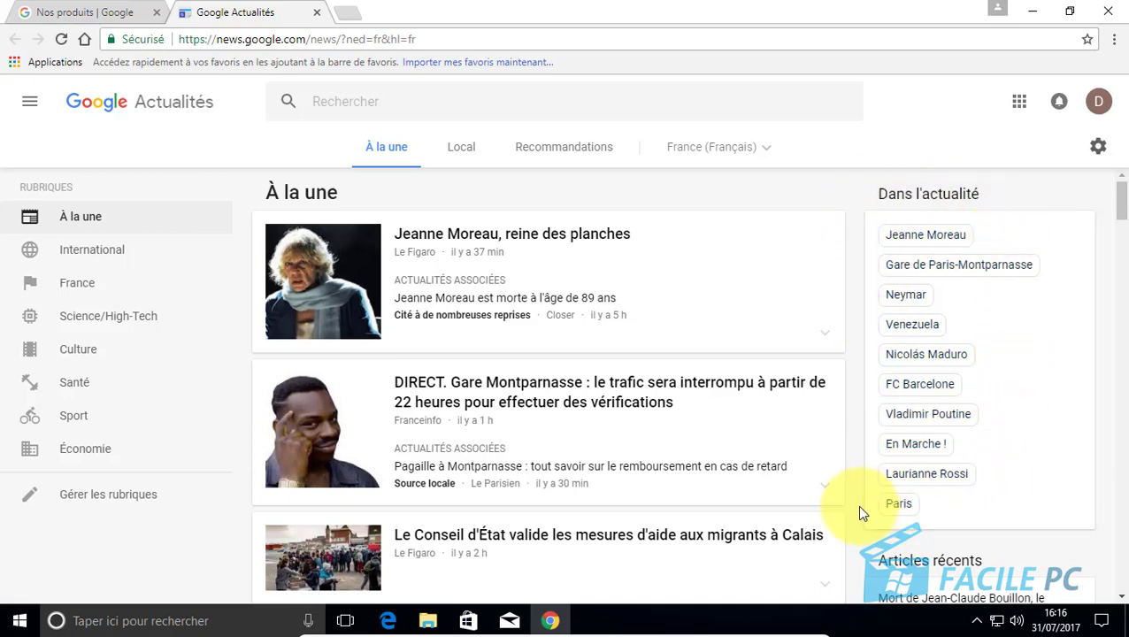
Step: Open the Le Monde article on Ghana's moringa from Articles récents, skim it, and close it
{"action": "scroll", "coordinate": [860, 507], "scroll_direction": "down", "scroll_amount": 3}
{"action": "scroll", "coordinate": [860, 510], "scroll_direction": "up", "scroll_amount": 3}
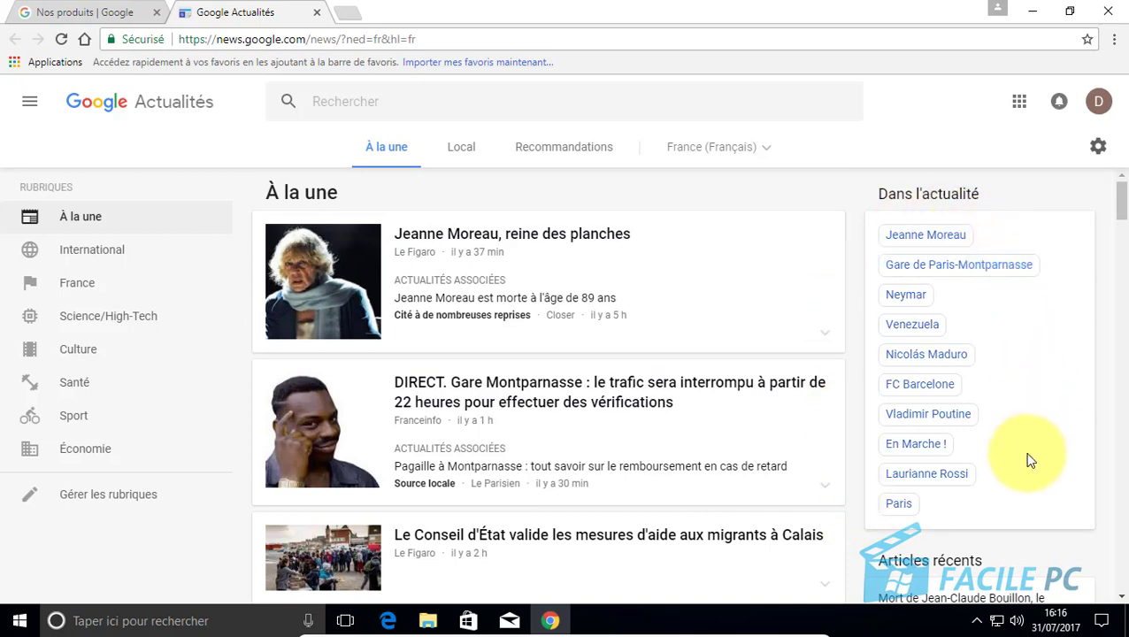
{"action": "scroll", "coordinate": [1026, 451], "scroll_direction": "down", "scroll_amount": 3}
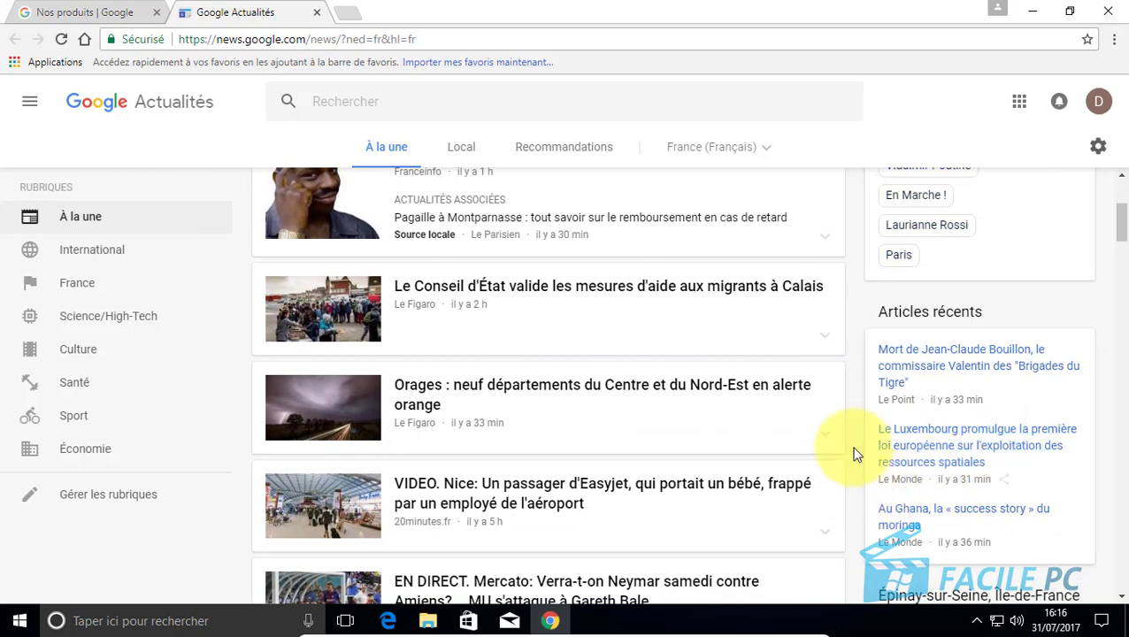
{"action": "scroll", "coordinate": [855, 421], "scroll_direction": "down", "scroll_amount": 1}
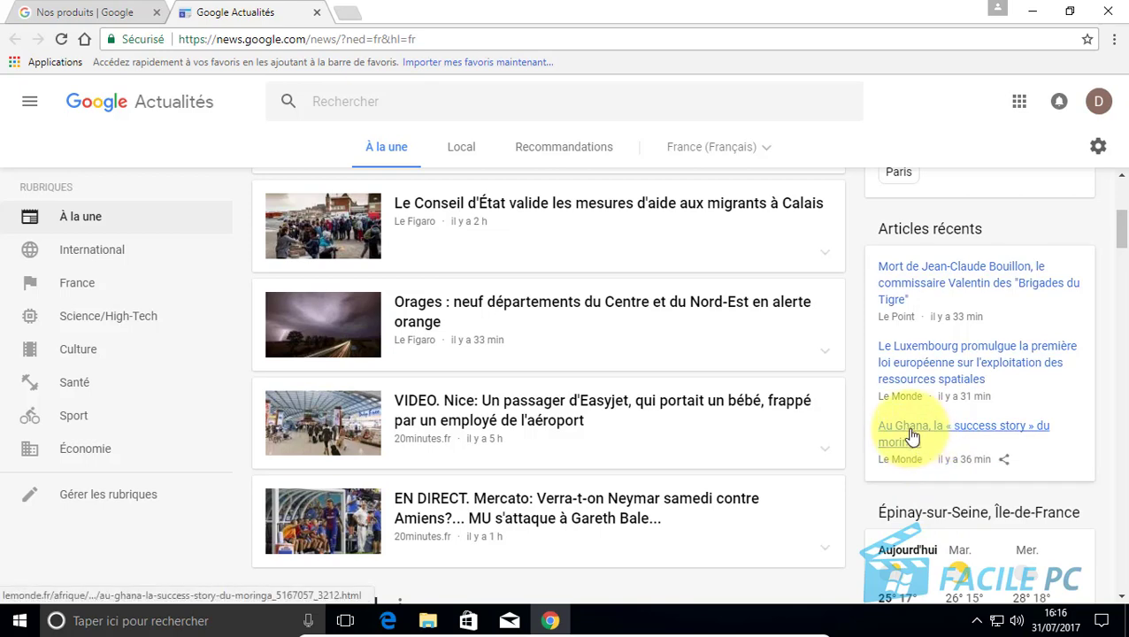
{"action": "left_click", "coordinate": [951, 431]}
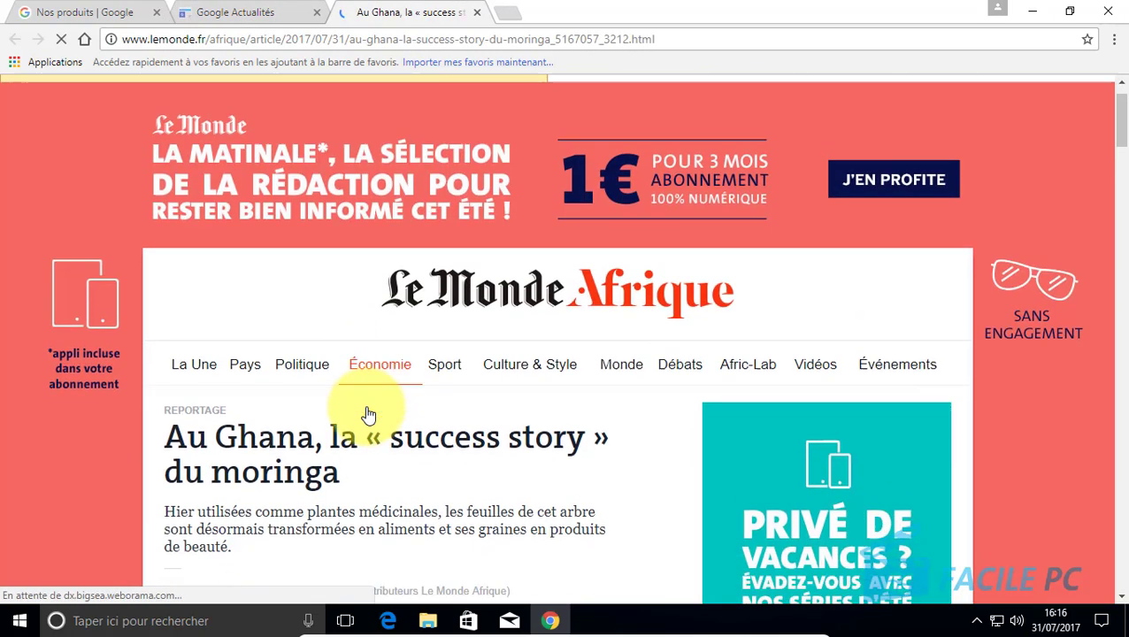
{"action": "scroll", "coordinate": [631, 376], "scroll_direction": "down", "scroll_amount": 4}
{"action": "scroll", "coordinate": [690, 372], "scroll_direction": "down", "scroll_amount": 8}
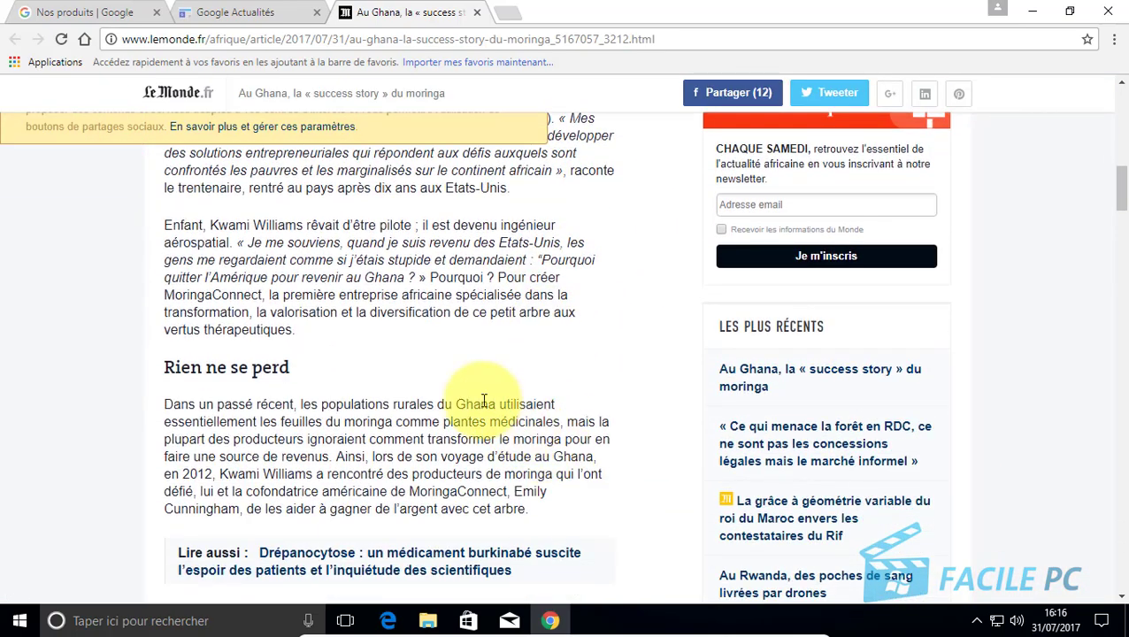
{"action": "scroll", "coordinate": [505, 370], "scroll_direction": "up", "scroll_amount": 12}
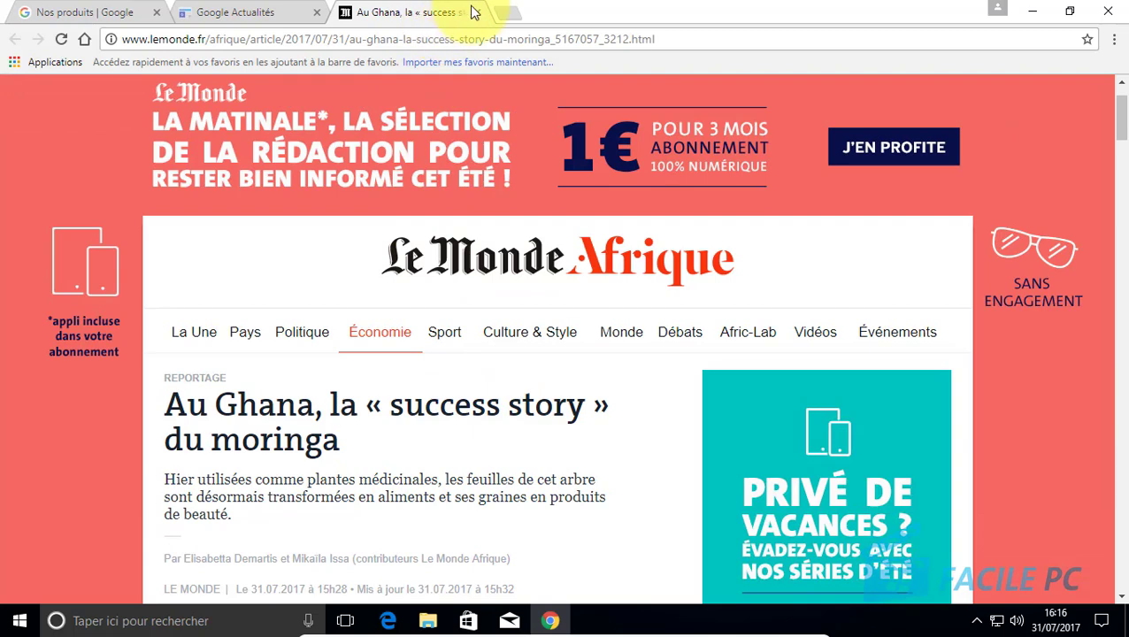
{"action": "left_click", "coordinate": [477, 14]}
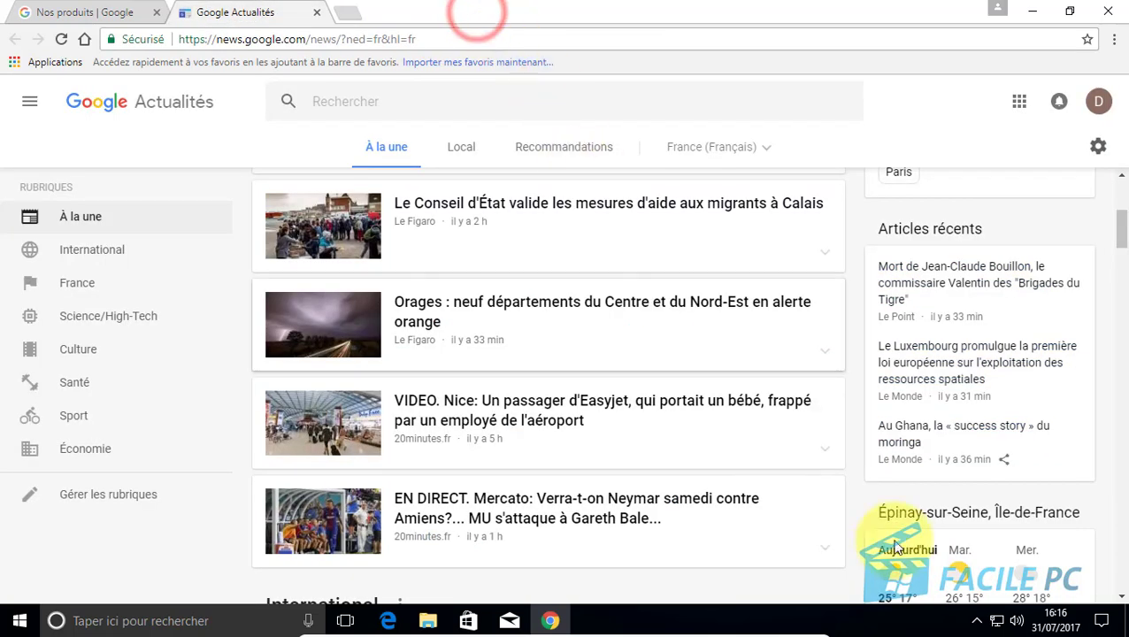
Step: Examine the local weather and news section and continue to Le choix des rédactions
{"action": "scroll", "coordinate": [1097, 506], "scroll_direction": "down", "scroll_amount": 1}
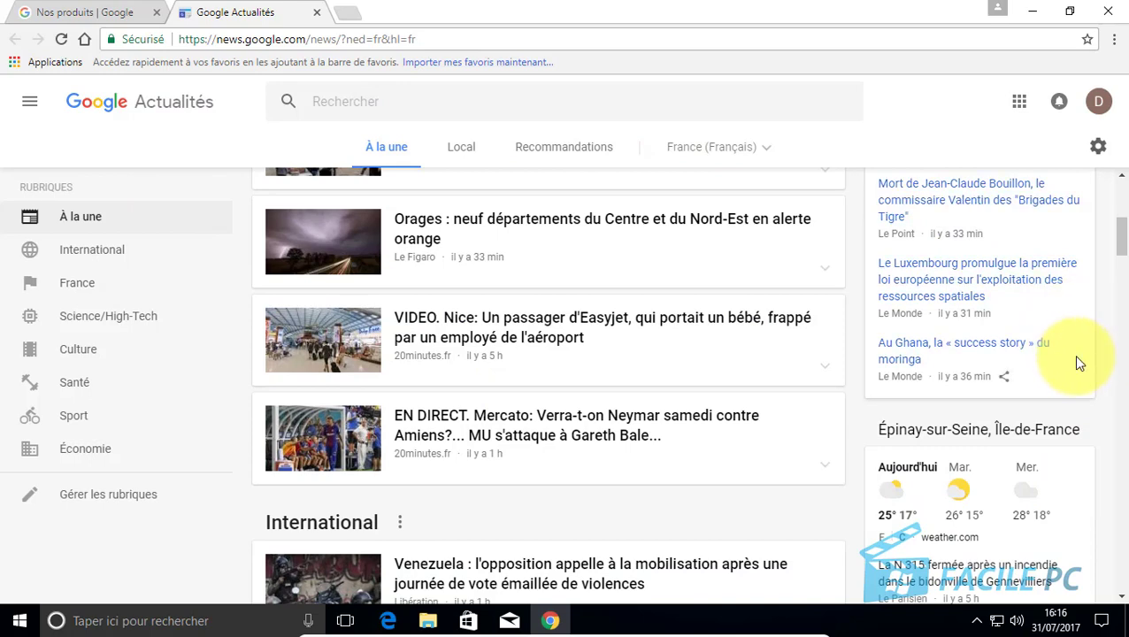
{"action": "scroll", "coordinate": [1076, 362], "scroll_direction": "down", "scroll_amount": 2}
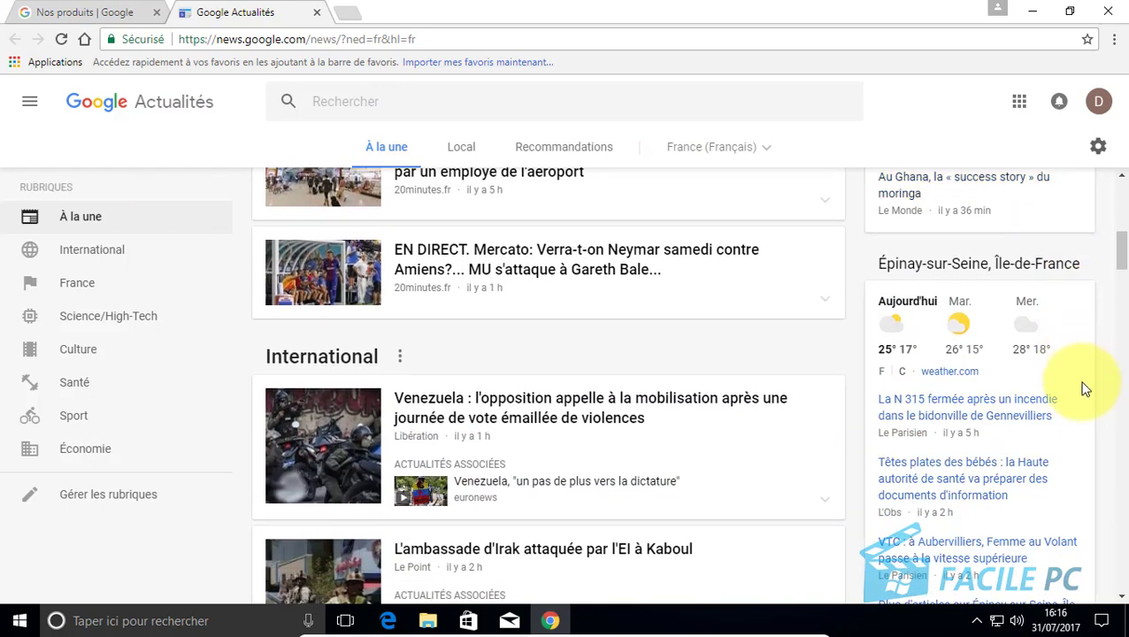
{"action": "scroll", "coordinate": [1052, 305], "scroll_direction": "down", "scroll_amount": 1}
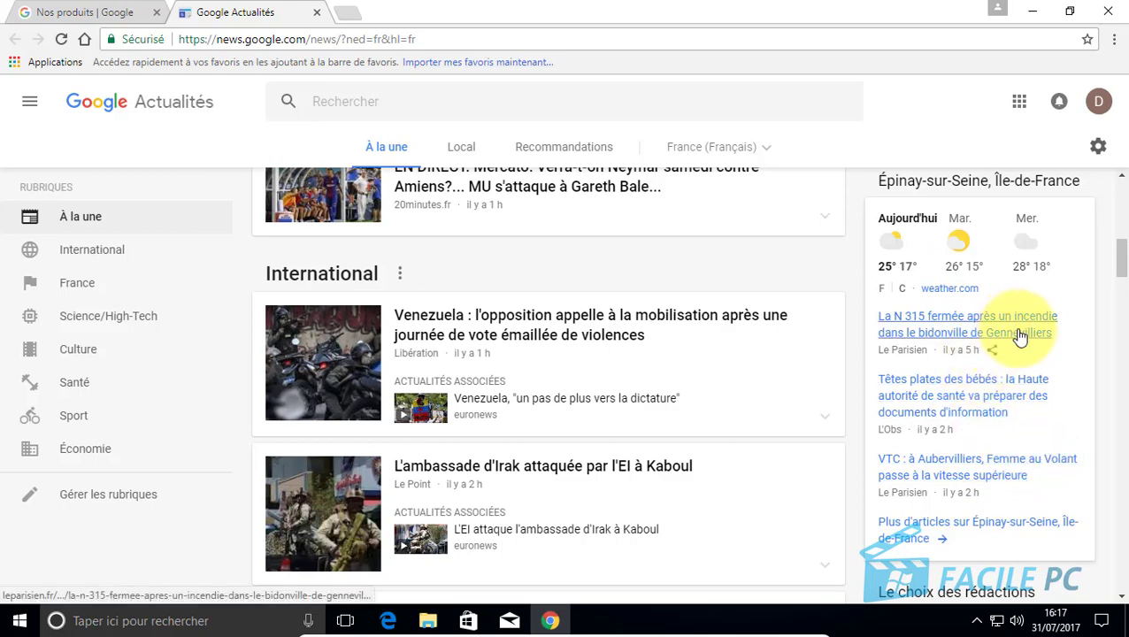
{"action": "scroll", "coordinate": [1043, 352], "scroll_direction": "down", "scroll_amount": 3}
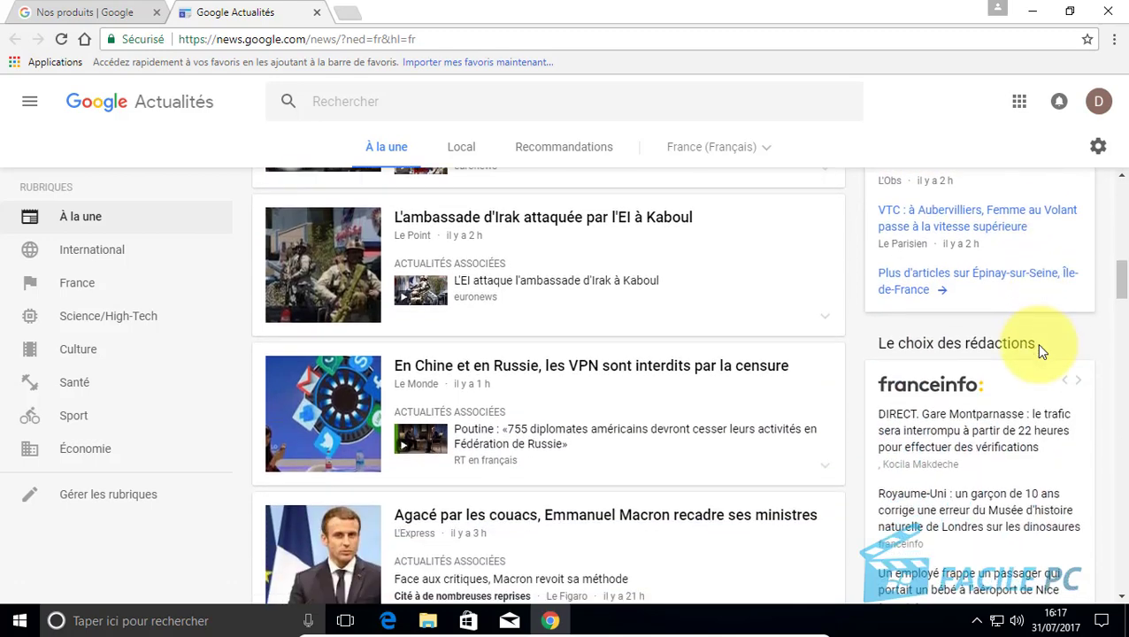
Step: Browse the publishers' selections in Le choix des rédactions from franceinfo through L'Équipe, Atlantico and Ouest-France to RFI
{"action": "scroll", "coordinate": [1059, 363], "scroll_direction": "down", "scroll_amount": 2}
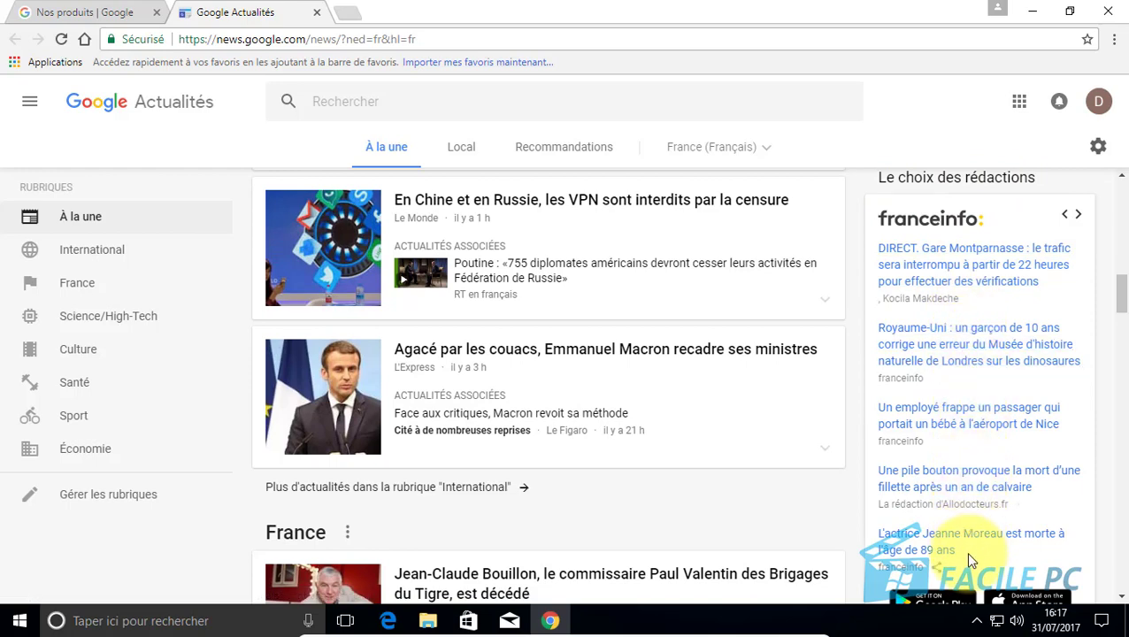
{"action": "left_click", "coordinate": [1078, 218]}
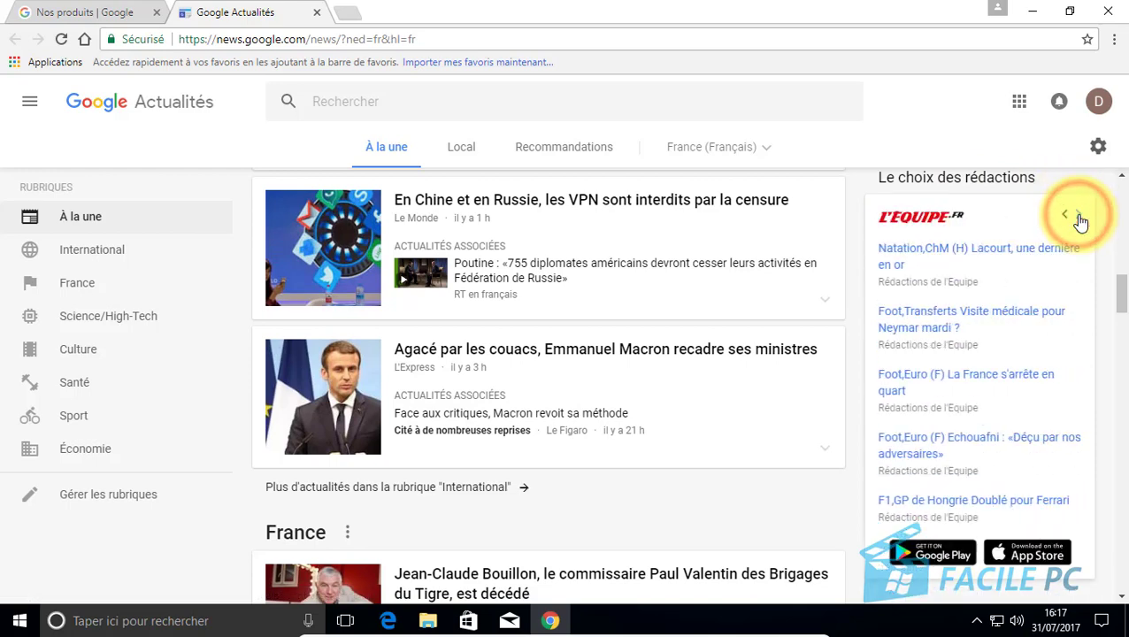
{"action": "left_click", "coordinate": [1079, 219]}
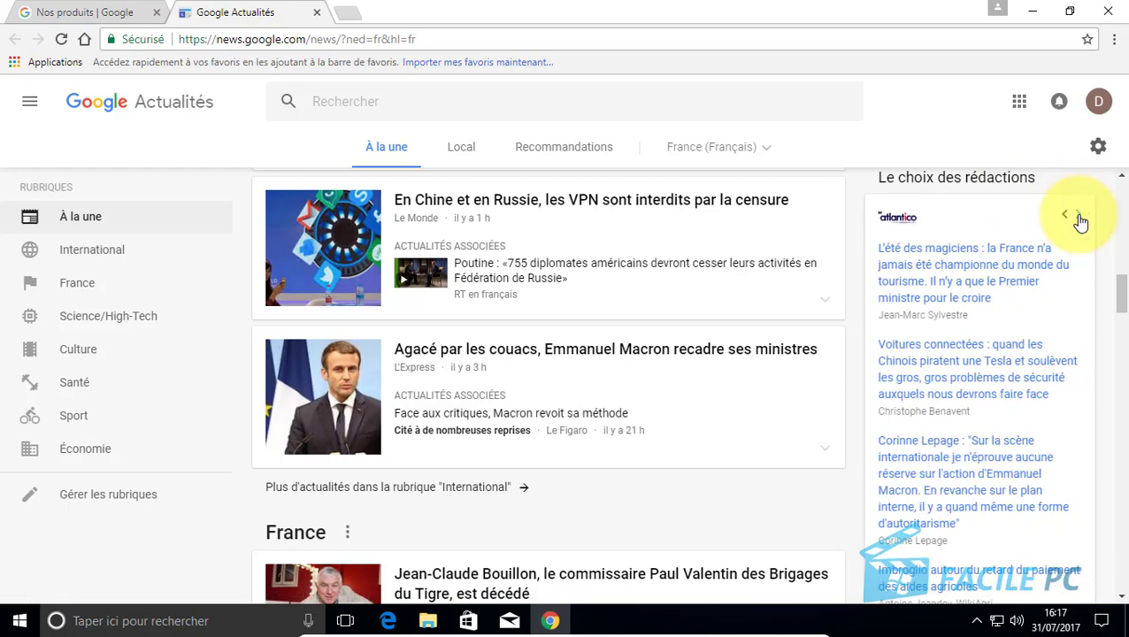
{"action": "left_click", "coordinate": [1079, 218]}
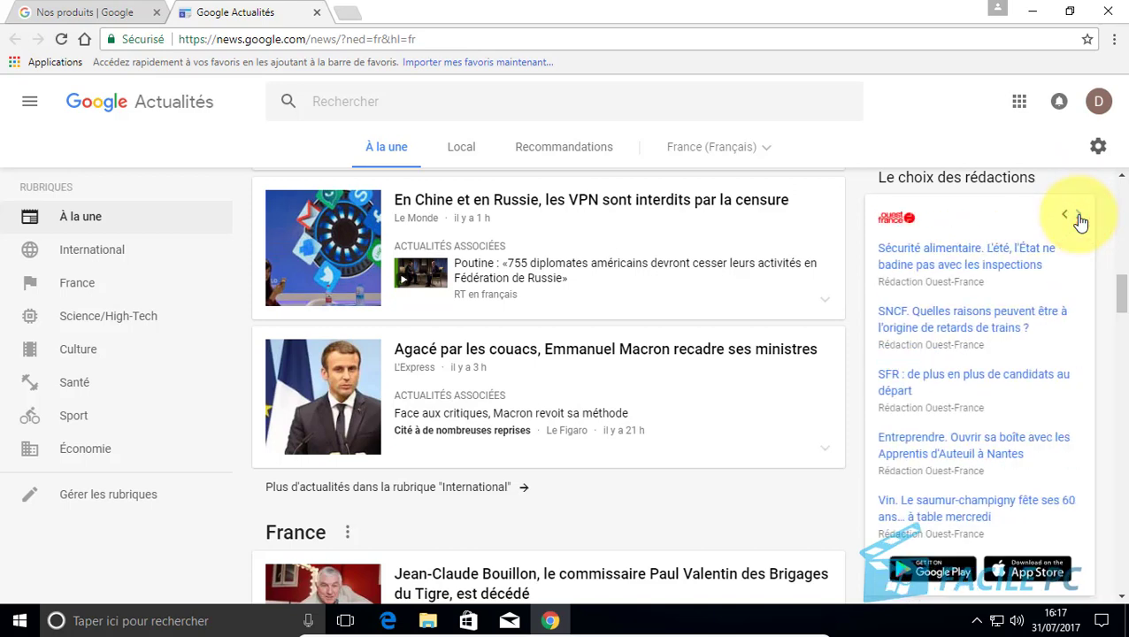
{"action": "left_click", "coordinate": [1078, 218]}
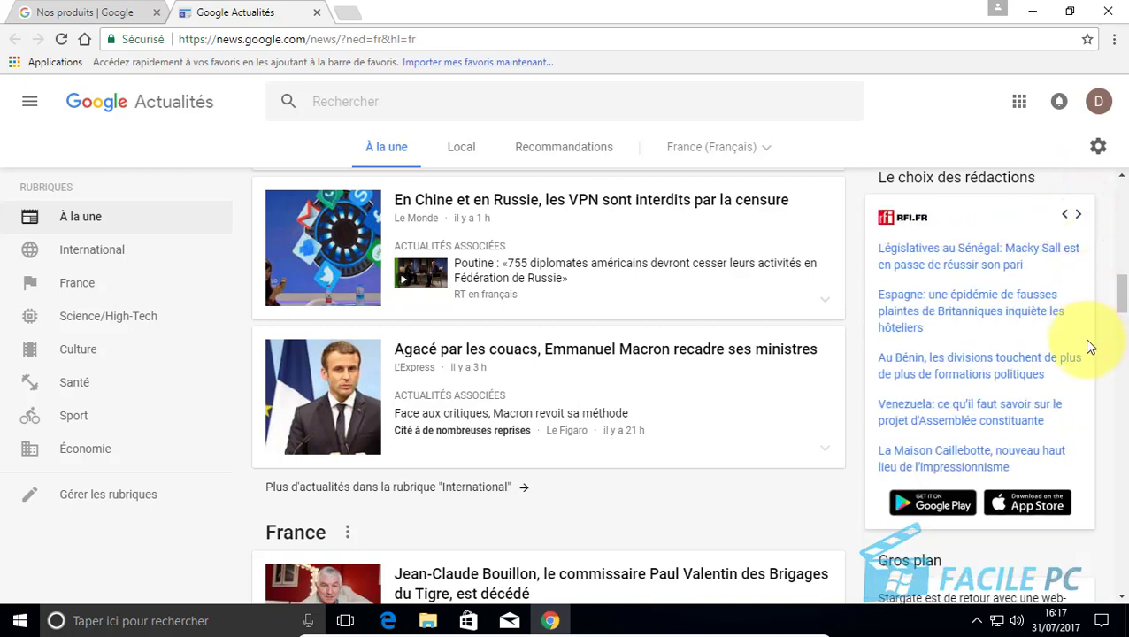
Step: Examine the articles listed under Gros plan and return to the start of the À la une page
{"action": "scroll", "coordinate": [979, 404], "scroll_direction": "down", "scroll_amount": 3}
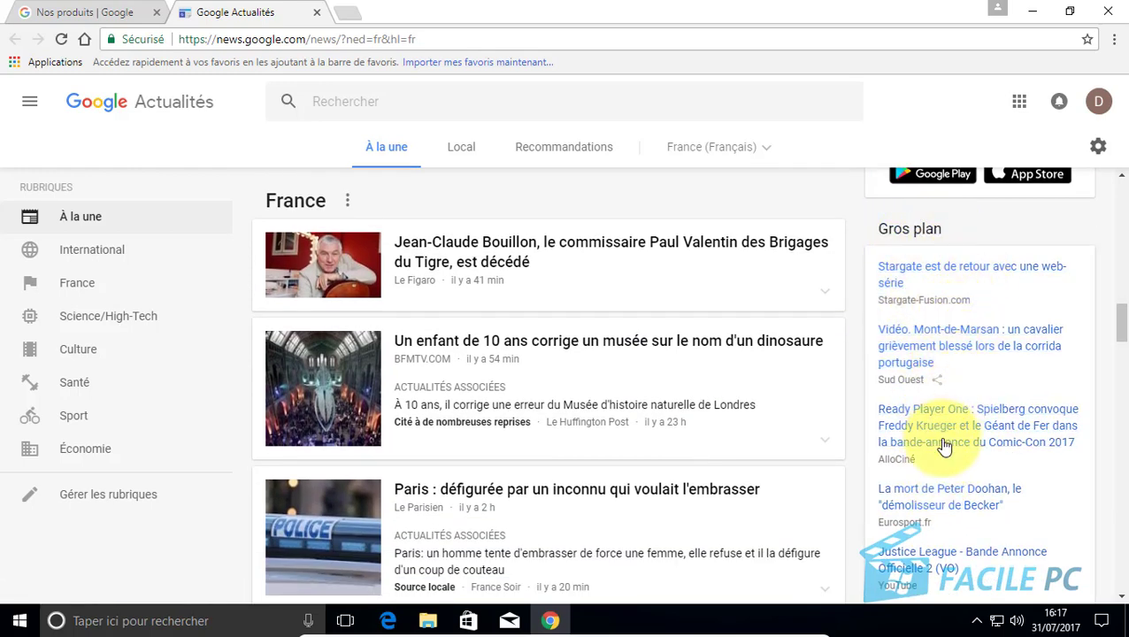
{"action": "scroll", "coordinate": [945, 533], "scroll_direction": "down", "scroll_amount": 2}
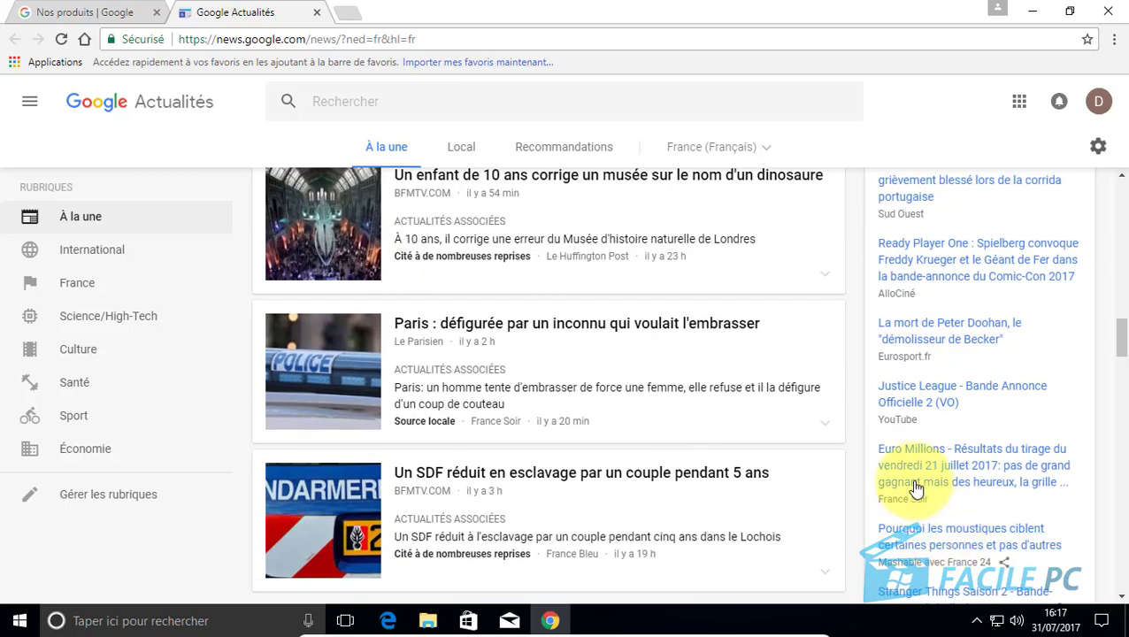
{"action": "scroll", "coordinate": [918, 483], "scroll_direction": "down", "scroll_amount": 1}
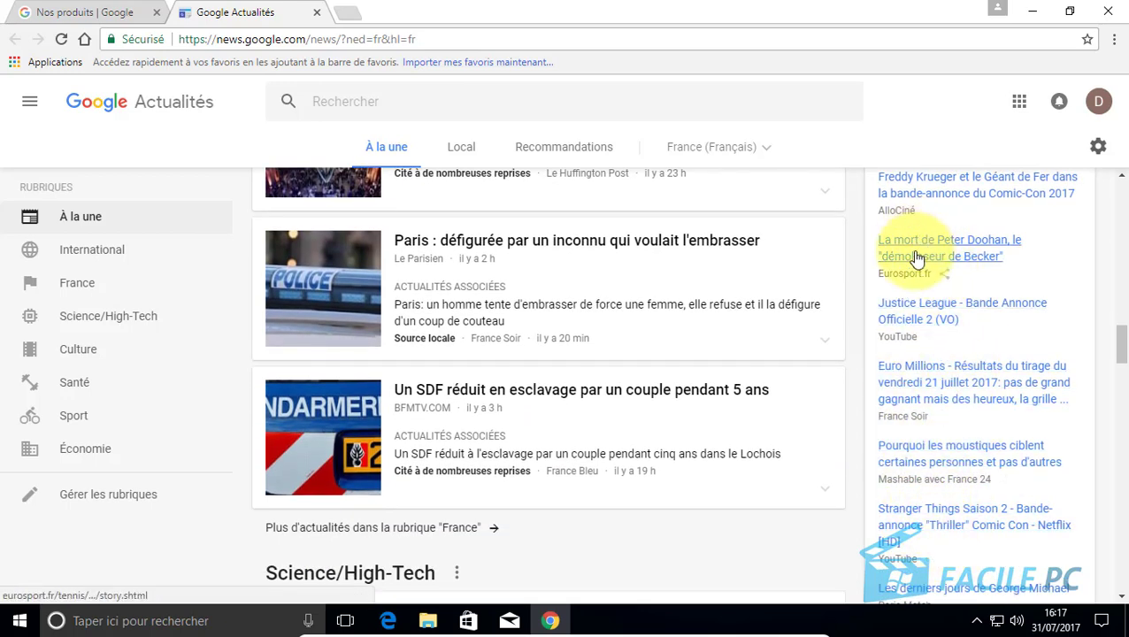
{"action": "scroll", "coordinate": [920, 283], "scroll_direction": "down", "scroll_amount": 2}
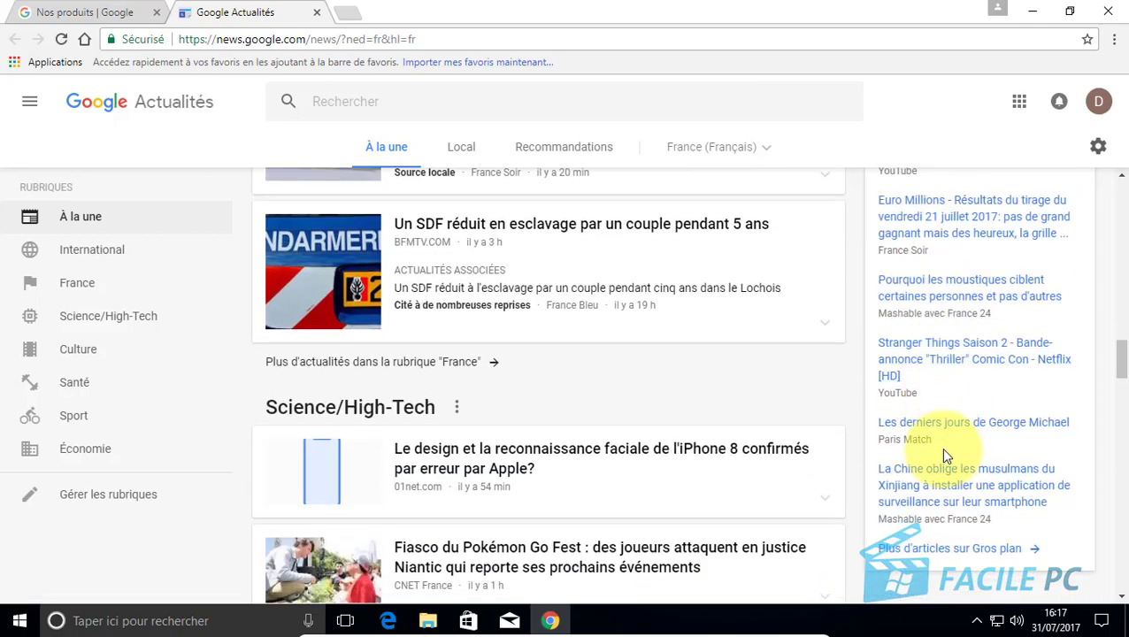
{"action": "scroll", "coordinate": [943, 453], "scroll_direction": "up", "scroll_amount": 15}
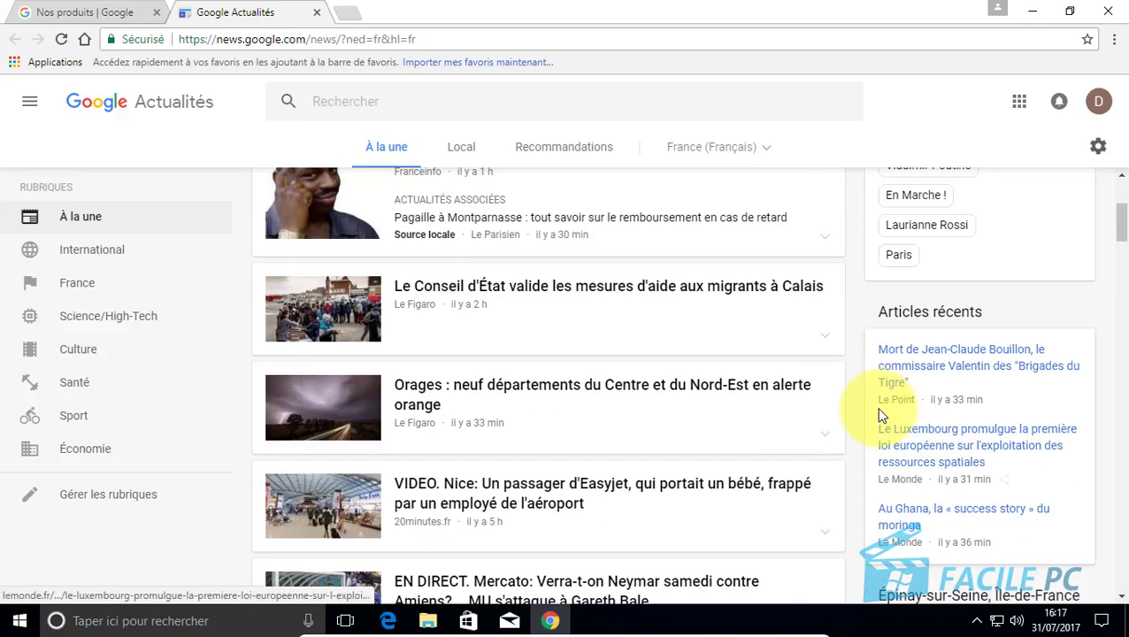
{"action": "scroll", "coordinate": [880, 416], "scroll_direction": "up", "scroll_amount": 3}
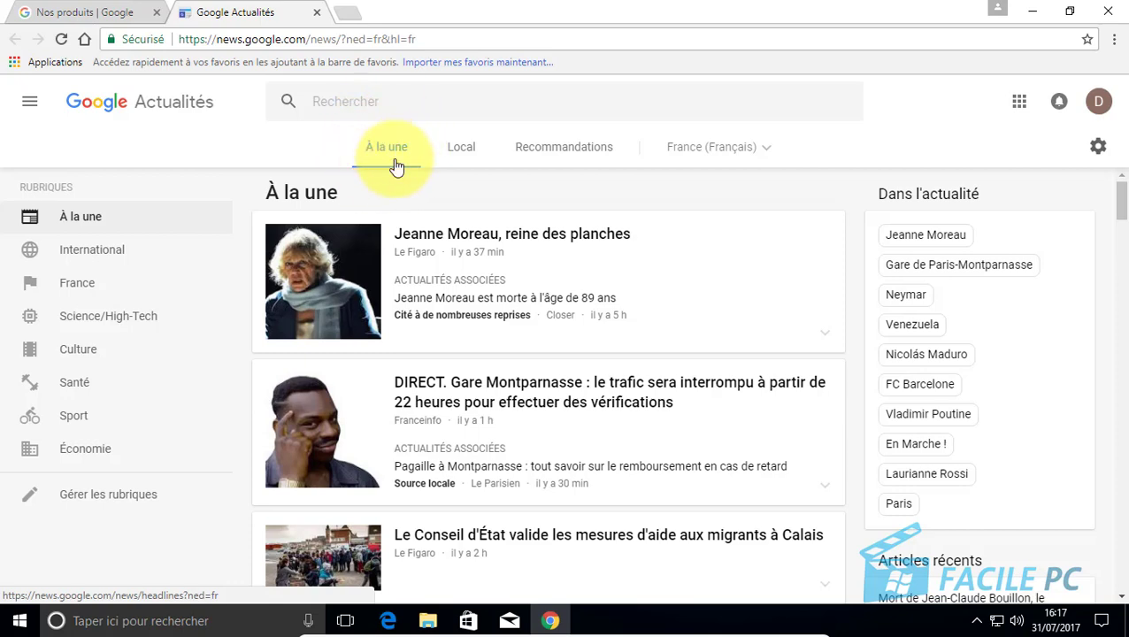
Step: Open the Local news page, skim the Épinay-sur-Seine articles, and return to the start of the list
{"action": "left_click", "coordinate": [467, 156]}
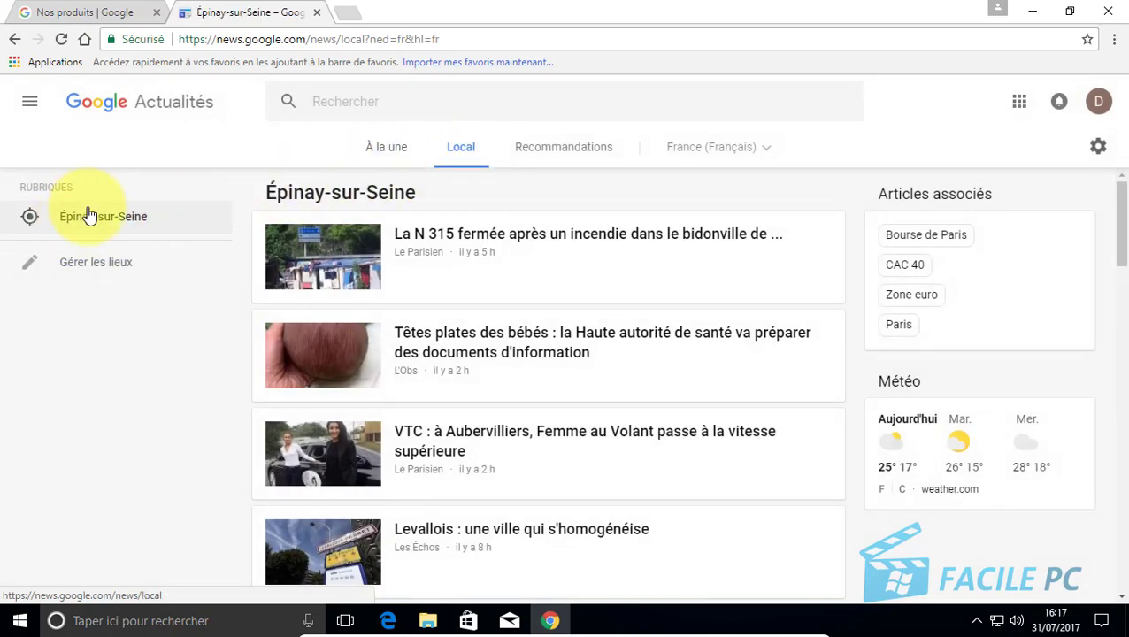
{"action": "scroll", "coordinate": [516, 458], "scroll_direction": "down", "scroll_amount": 1}
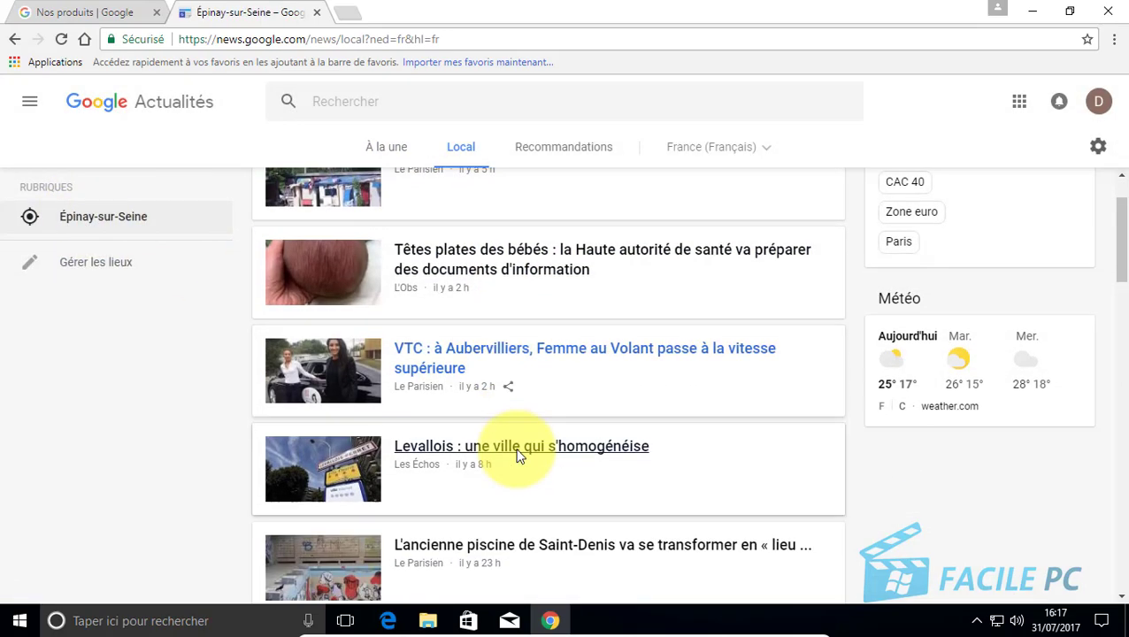
{"action": "scroll", "coordinate": [527, 460], "scroll_direction": "down", "scroll_amount": 1}
{"action": "scroll", "coordinate": [529, 463], "scroll_direction": "down", "scroll_amount": 5}
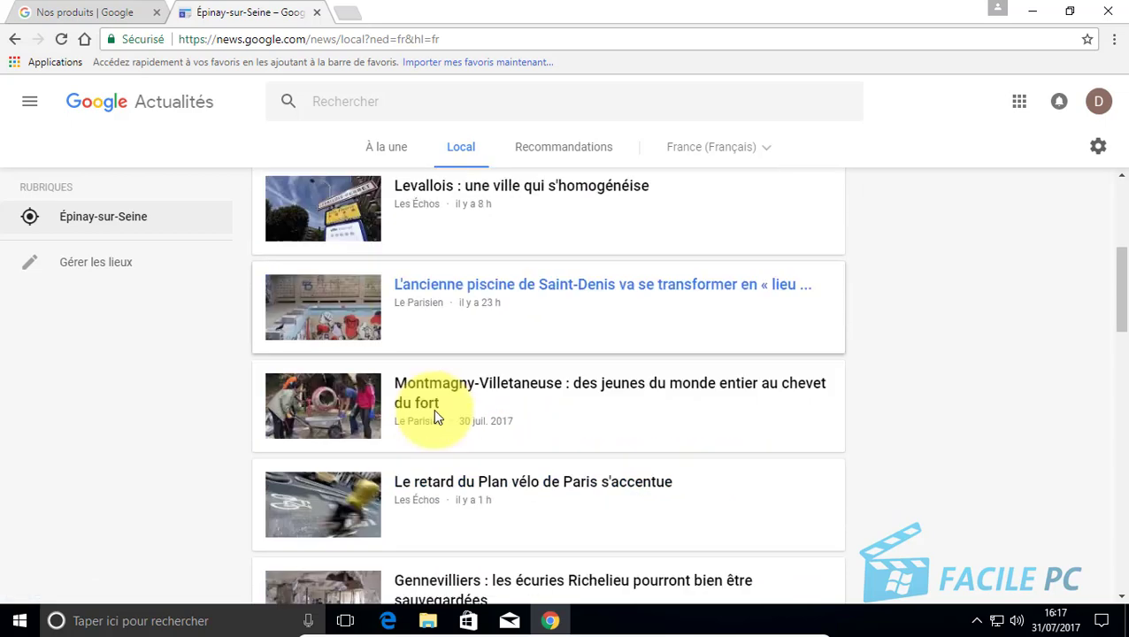
{"action": "scroll", "coordinate": [566, 522], "scroll_direction": "down", "scroll_amount": 2}
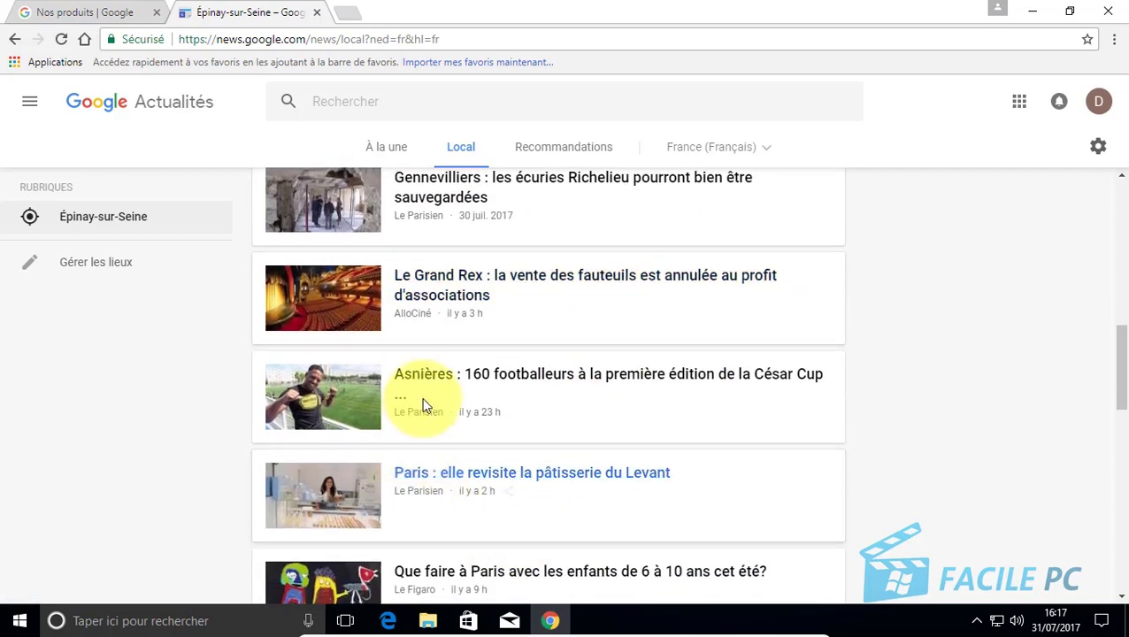
{"action": "scroll", "coordinate": [549, 432], "scroll_direction": "up", "scroll_amount": 2}
{"action": "scroll", "coordinate": [548, 431], "scroll_direction": "up", "scroll_amount": 5}
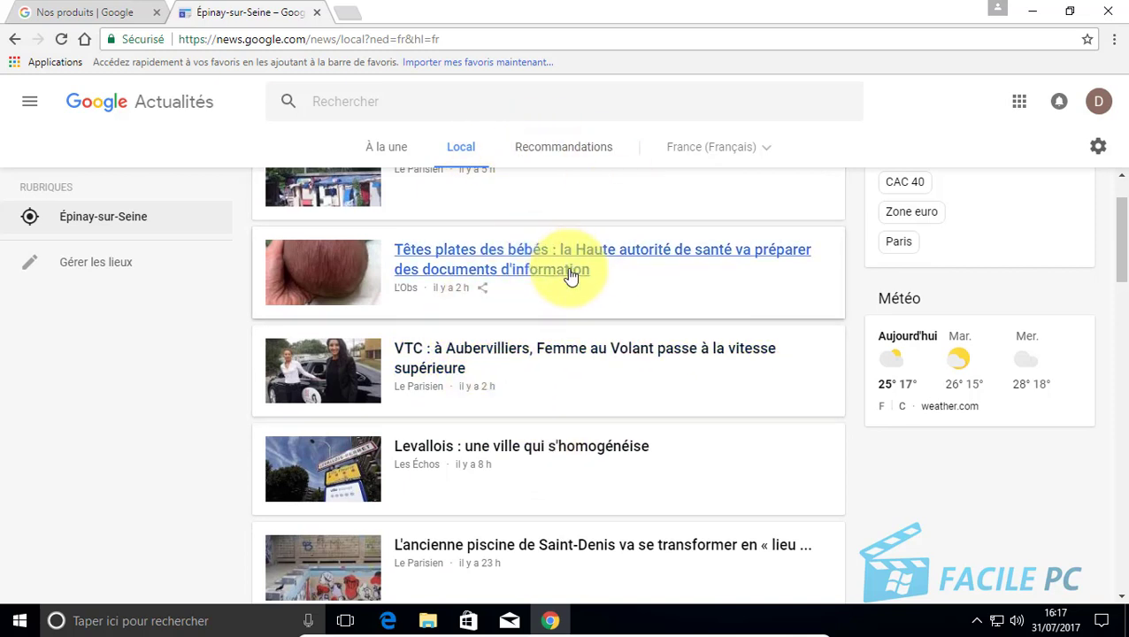
{"action": "scroll", "coordinate": [567, 283], "scroll_direction": "up", "scroll_amount": 1}
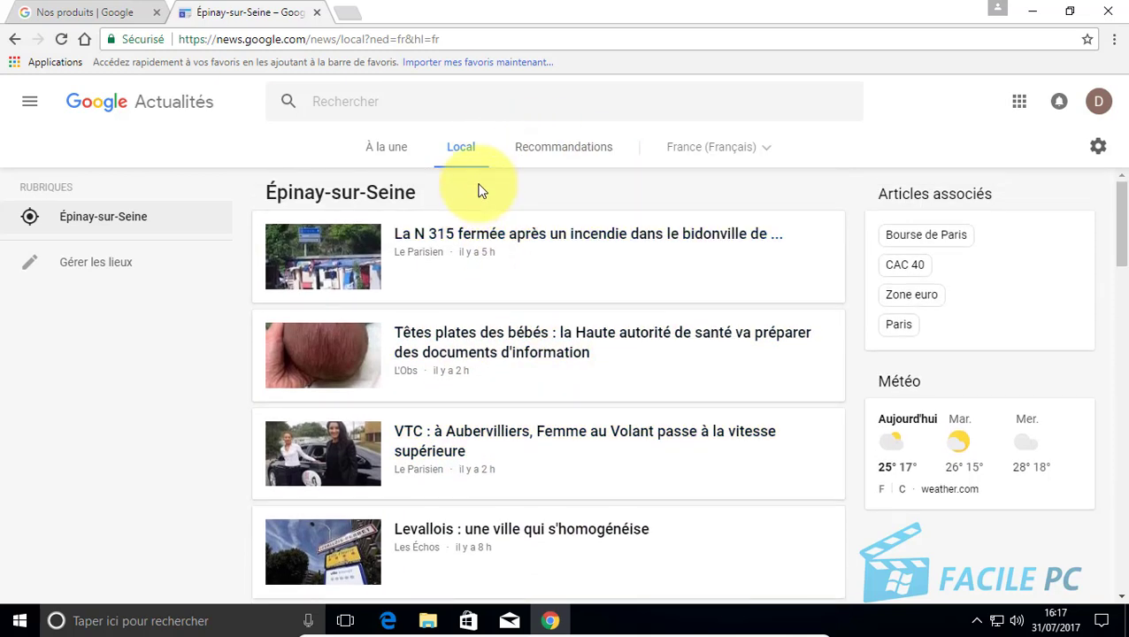
Step: Open the Recommandations page, look through the available country editions, and close the list without choosing another edition
{"action": "left_click", "coordinate": [576, 150]}
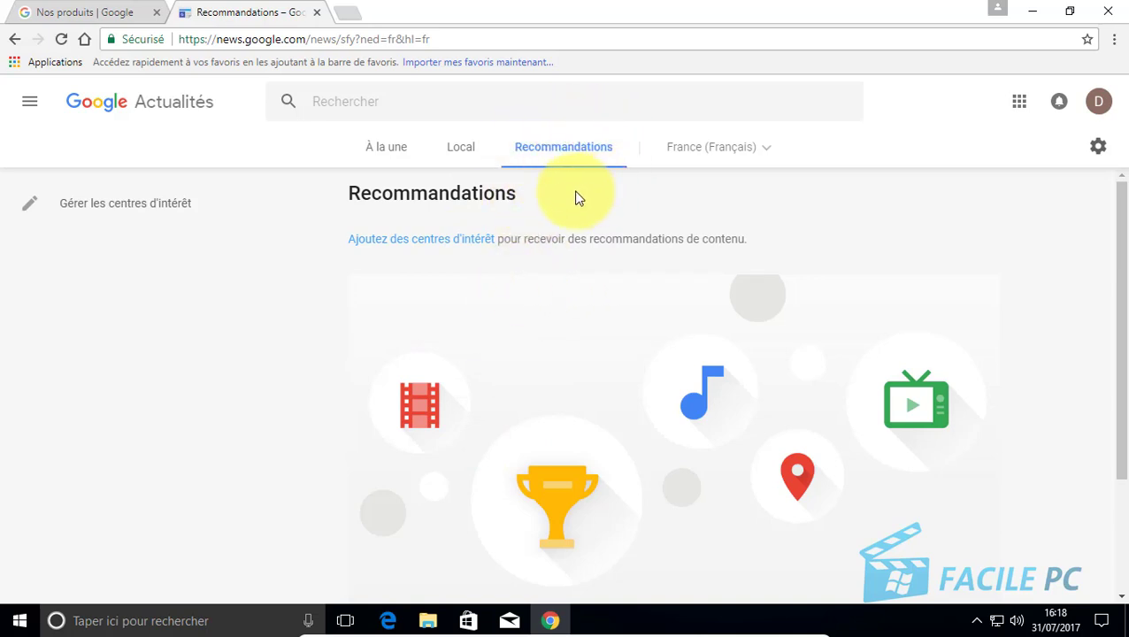
{"action": "left_click", "coordinate": [768, 151]}
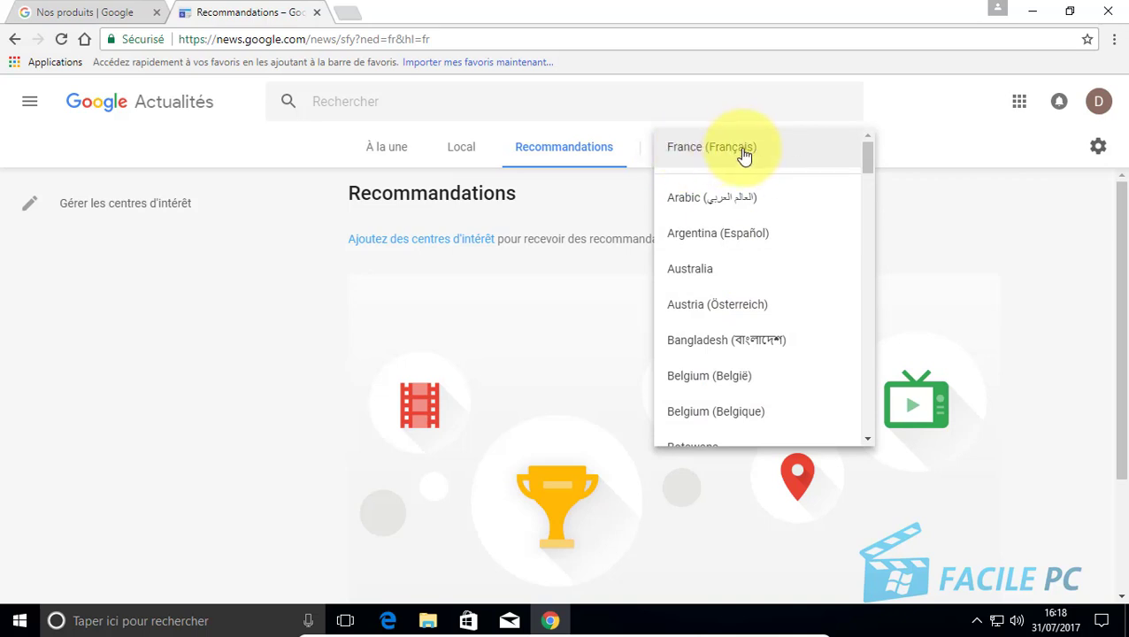
{"action": "scroll", "coordinate": [751, 365], "scroll_direction": "down", "scroll_amount": 3}
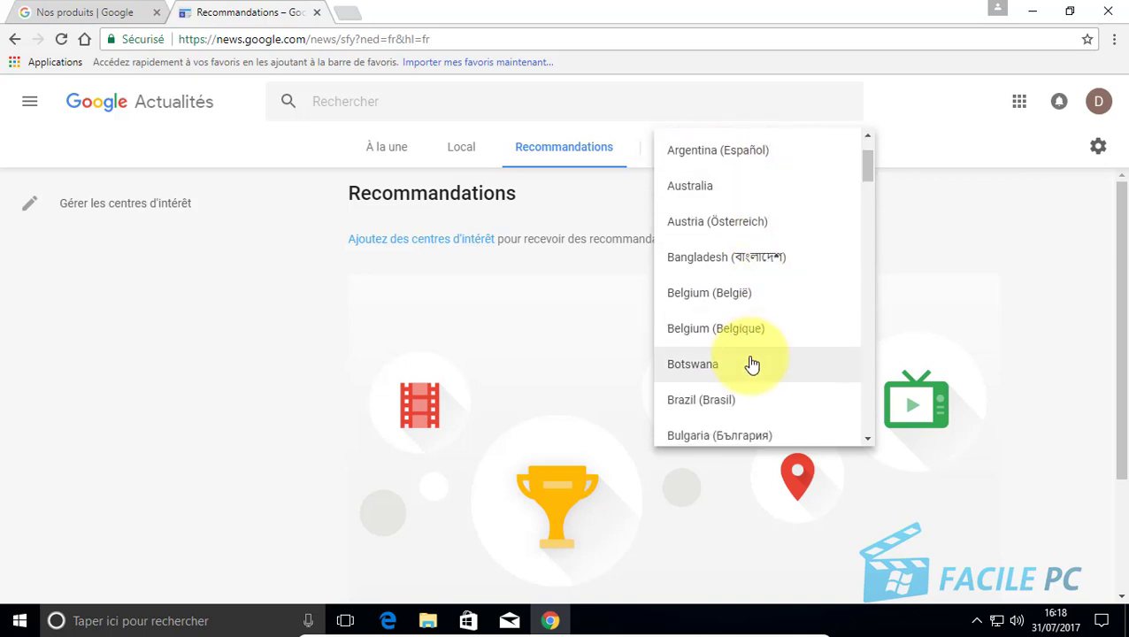
{"action": "scroll", "coordinate": [752, 365], "scroll_direction": "down", "scroll_amount": 6}
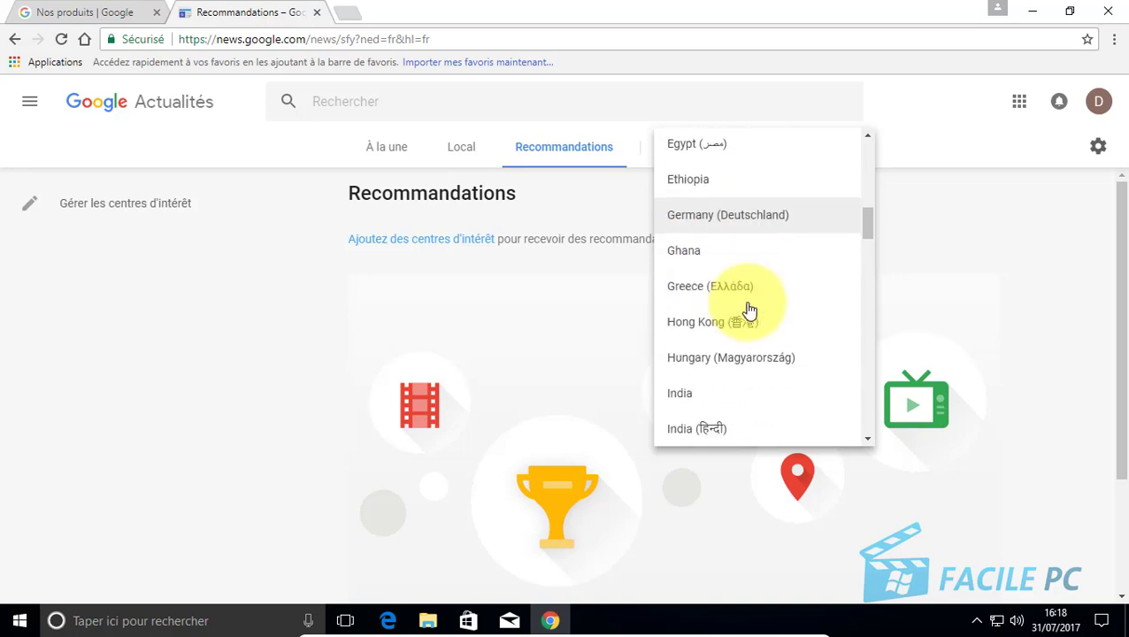
{"action": "scroll", "coordinate": [746, 394], "scroll_direction": "down", "scroll_amount": 5}
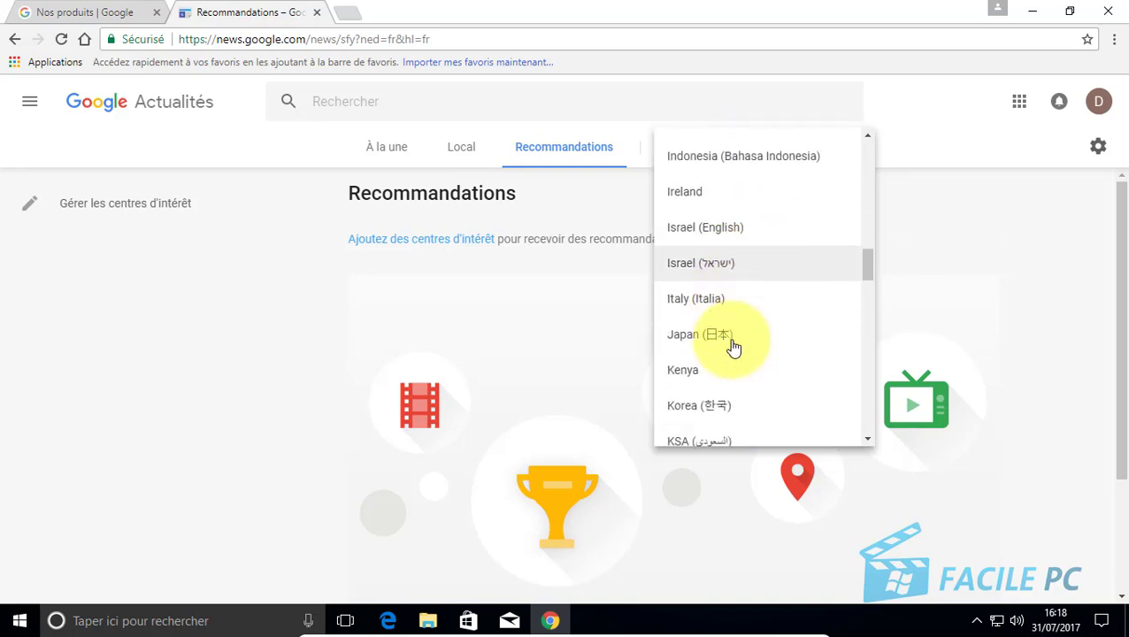
{"action": "left_click", "coordinate": [938, 155]}
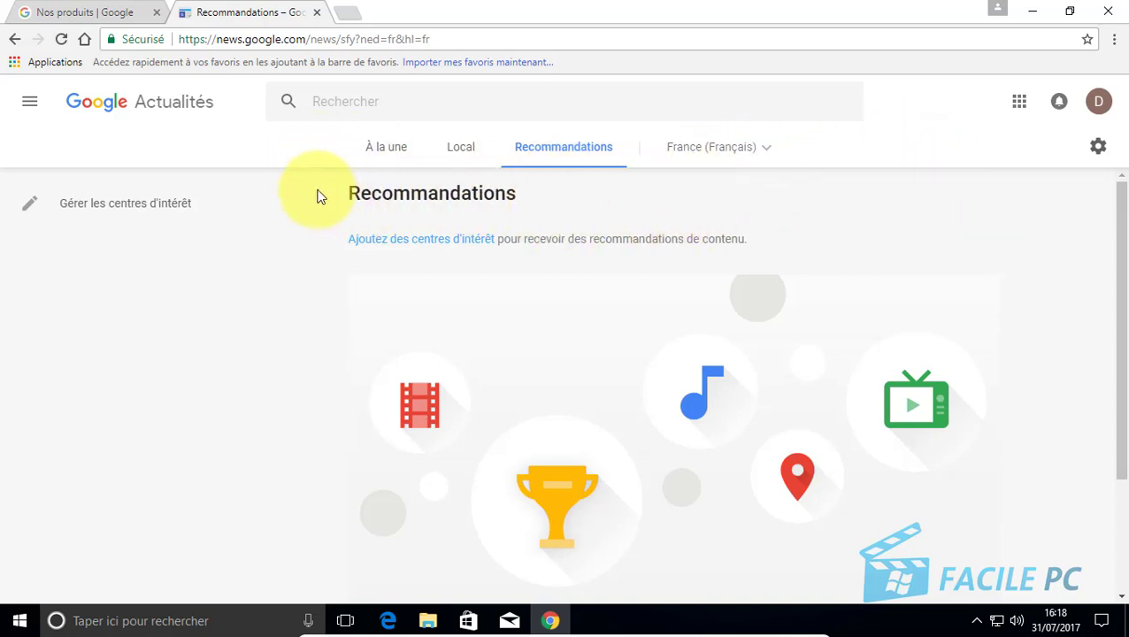
Step: Return to À la une and open the general settings of Google Actualités
{"action": "left_click", "coordinate": [386, 150]}
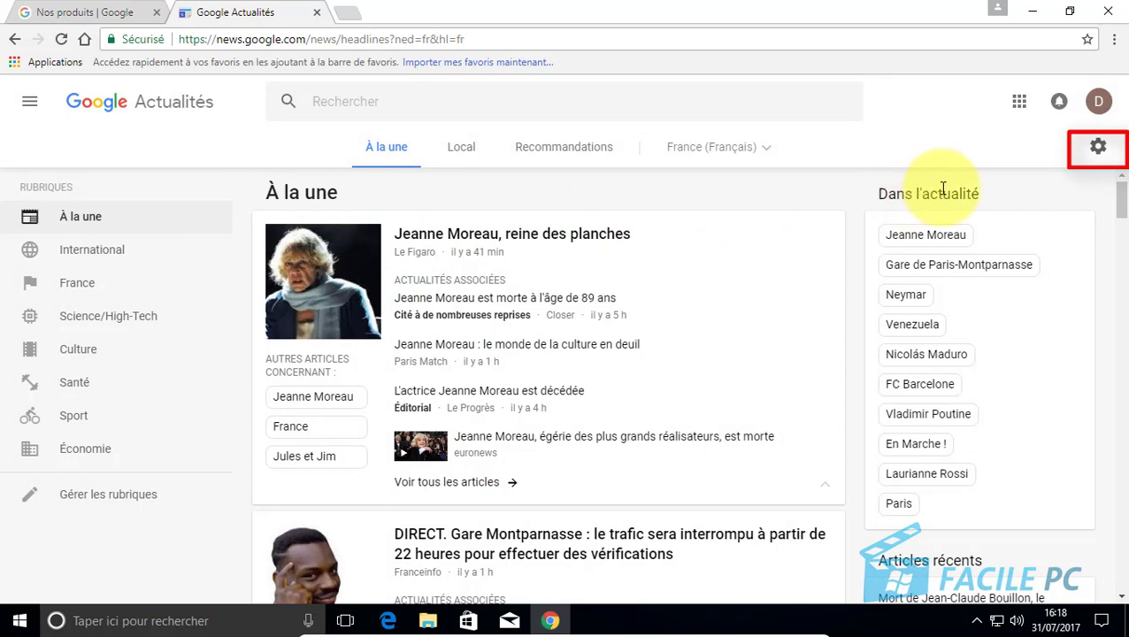
{"action": "left_click", "coordinate": [1098, 148]}
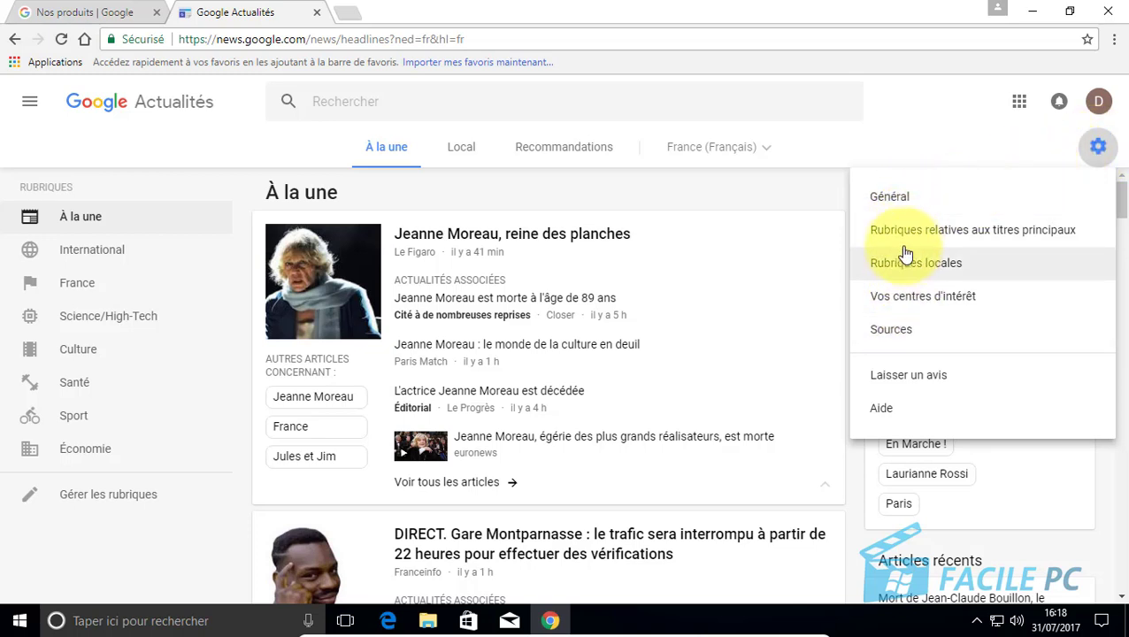
{"action": "left_click", "coordinate": [897, 202]}
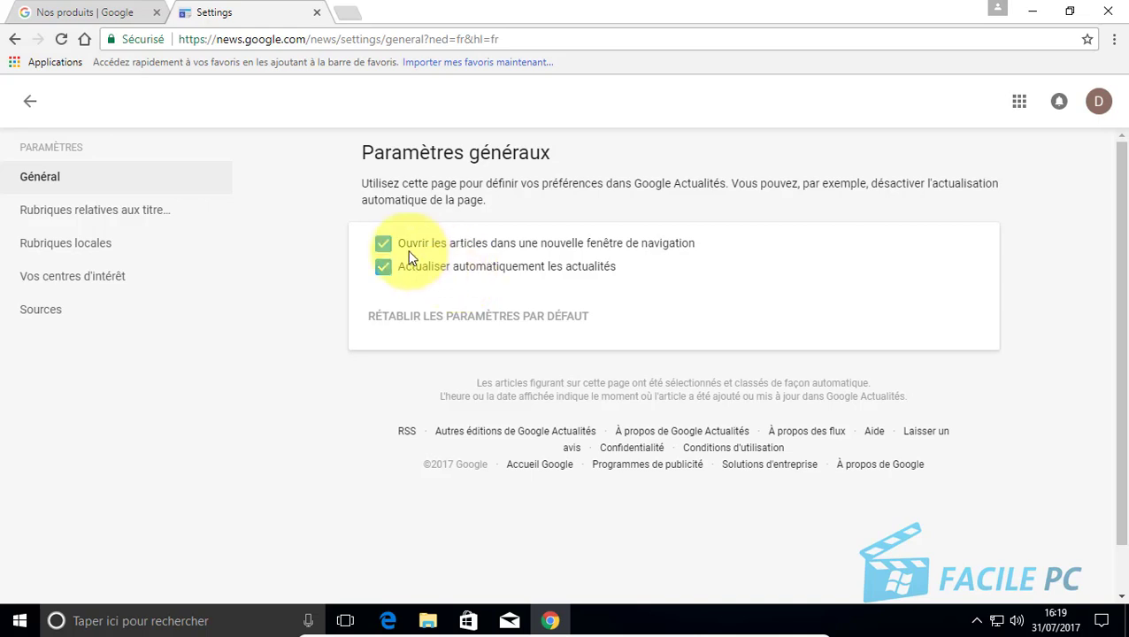
Step: Open the settings for the headline sections and hide International, Santé, Sport and Économie from the active sections
{"action": "left_click", "coordinate": [68, 216]}
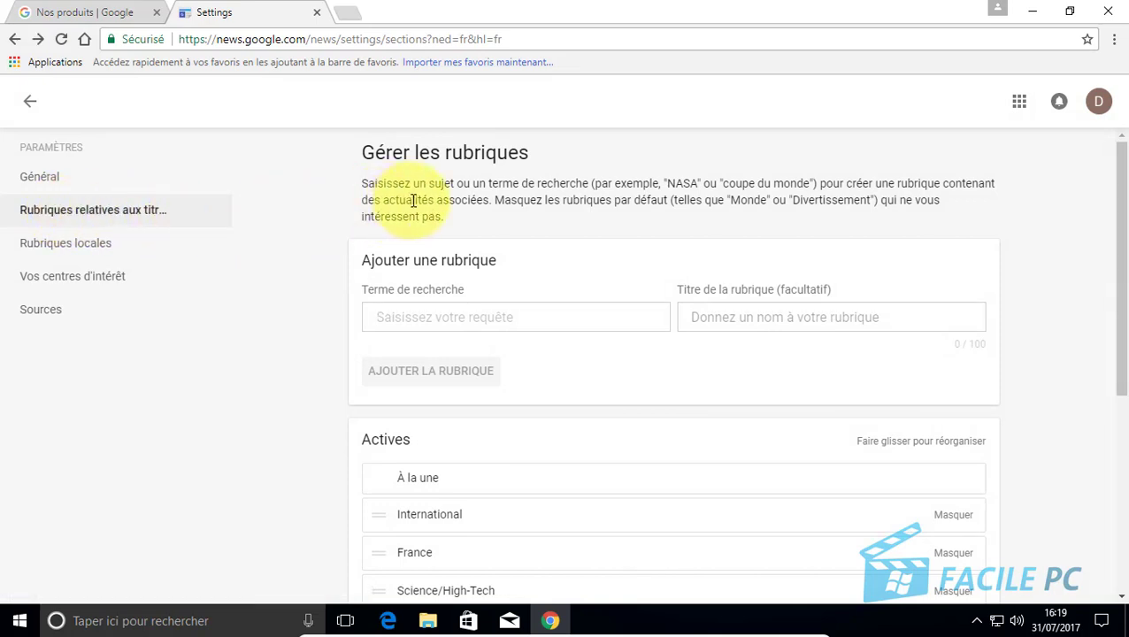
{"action": "scroll", "coordinate": [407, 204], "scroll_direction": "down", "scroll_amount": 1}
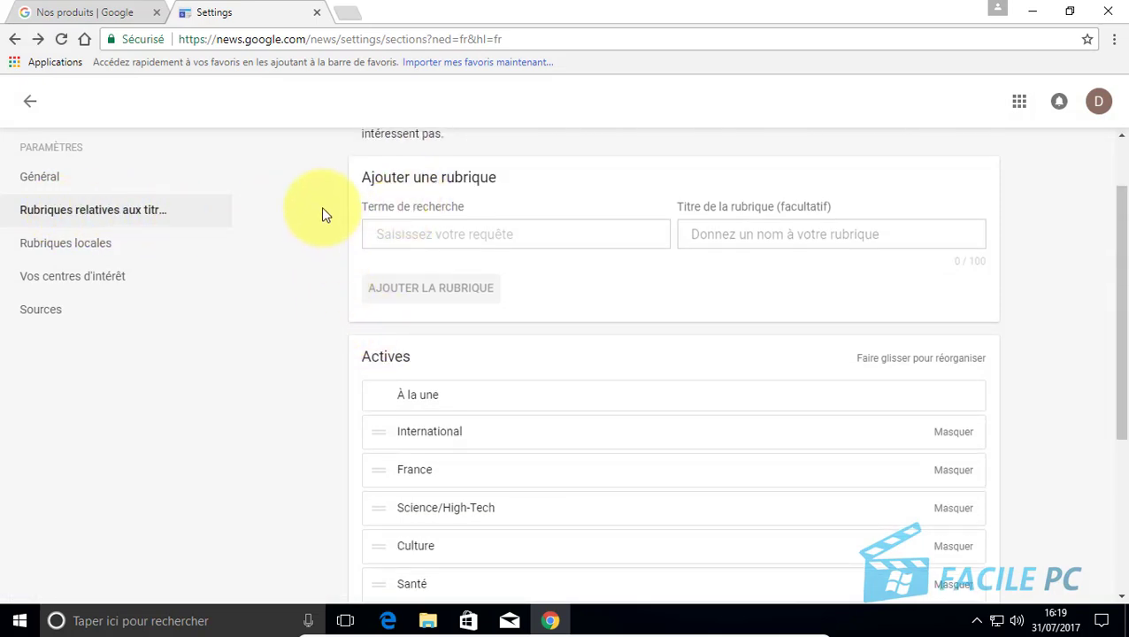
{"action": "scroll", "coordinate": [403, 323], "scroll_direction": "down", "scroll_amount": 2}
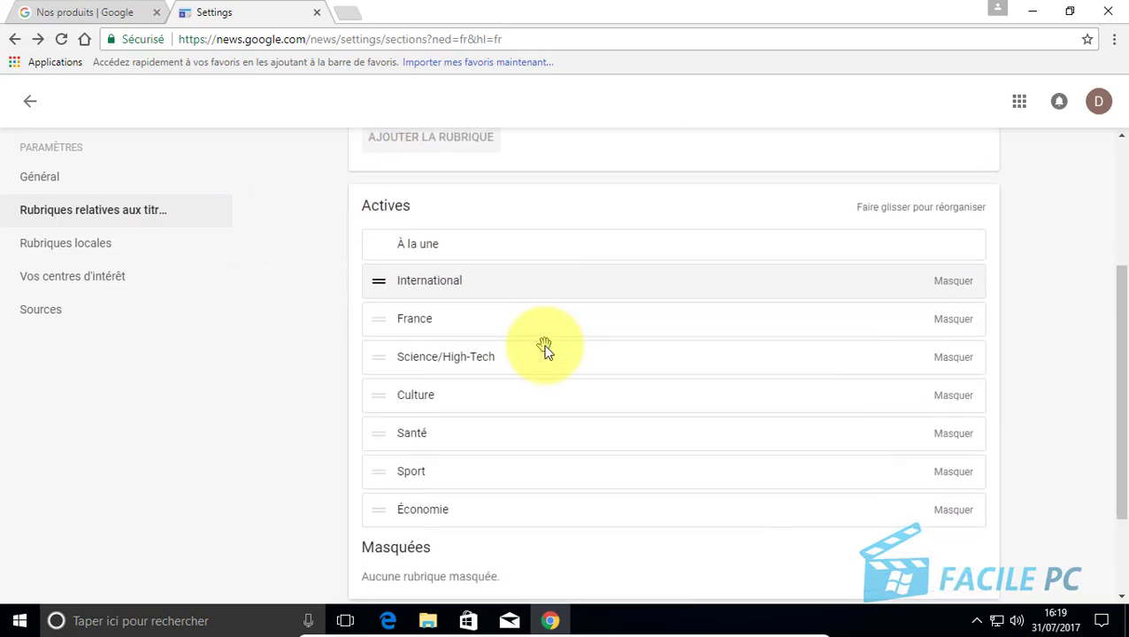
{"action": "scroll", "coordinate": [544, 349], "scroll_direction": "down", "scroll_amount": 1}
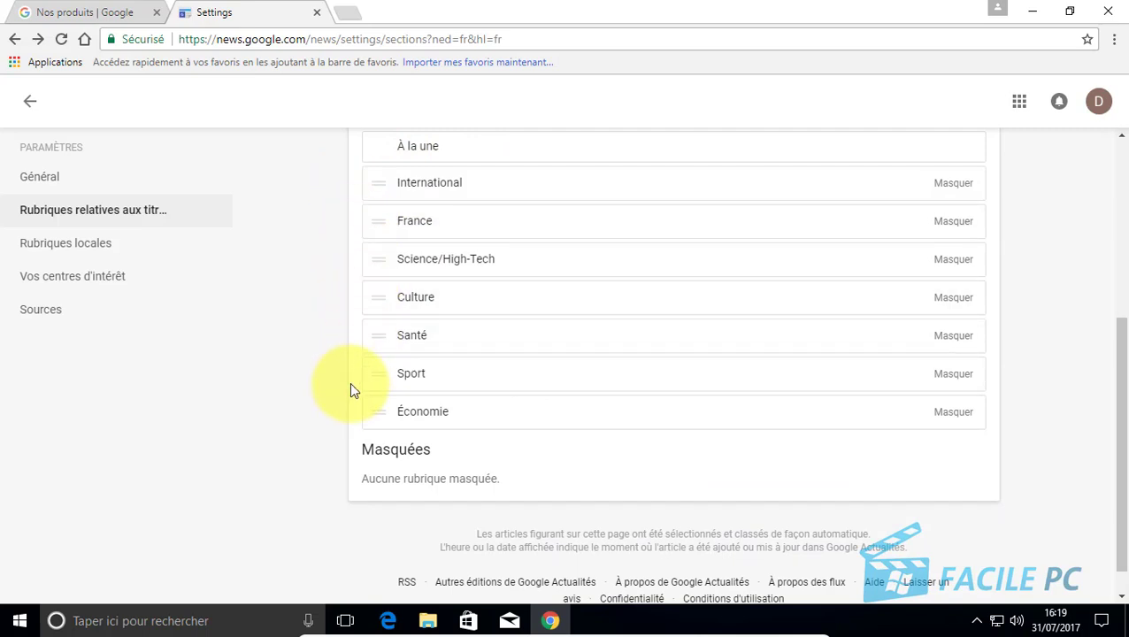
{"action": "scroll", "coordinate": [668, 491], "scroll_direction": "up", "scroll_amount": 1}
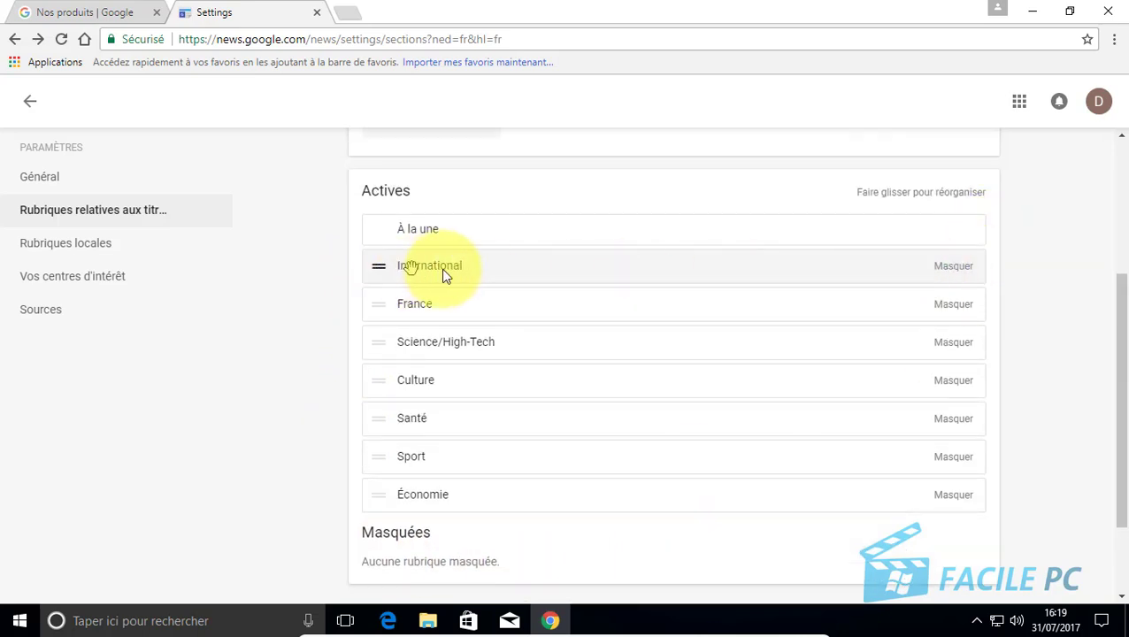
{"action": "left_click", "coordinate": [948, 268]}
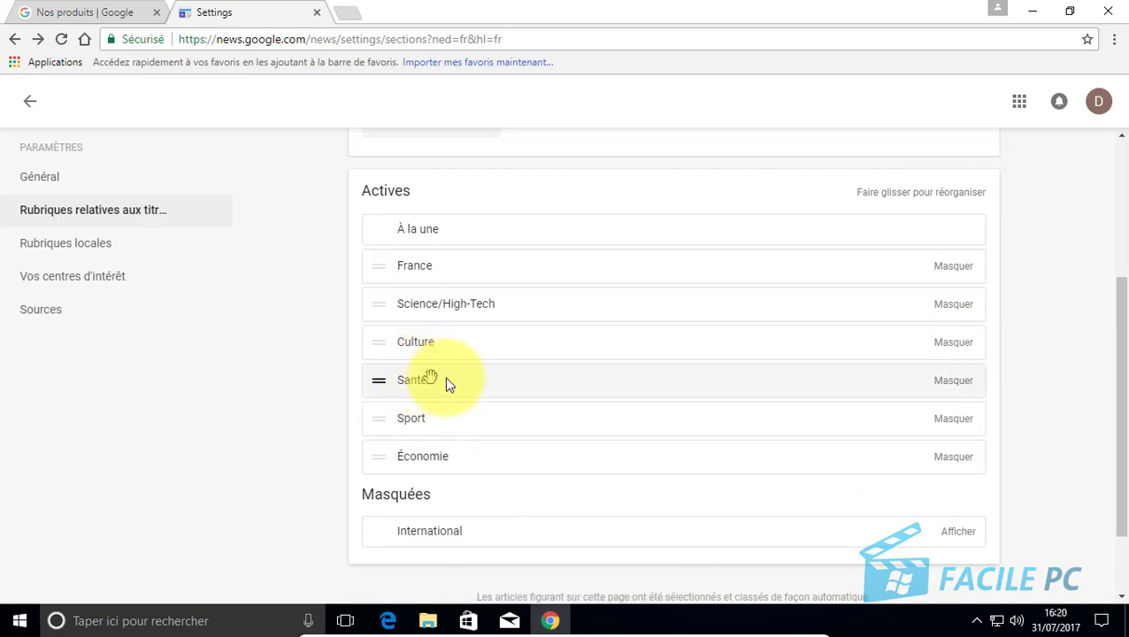
{"action": "left_click", "coordinate": [946, 381]}
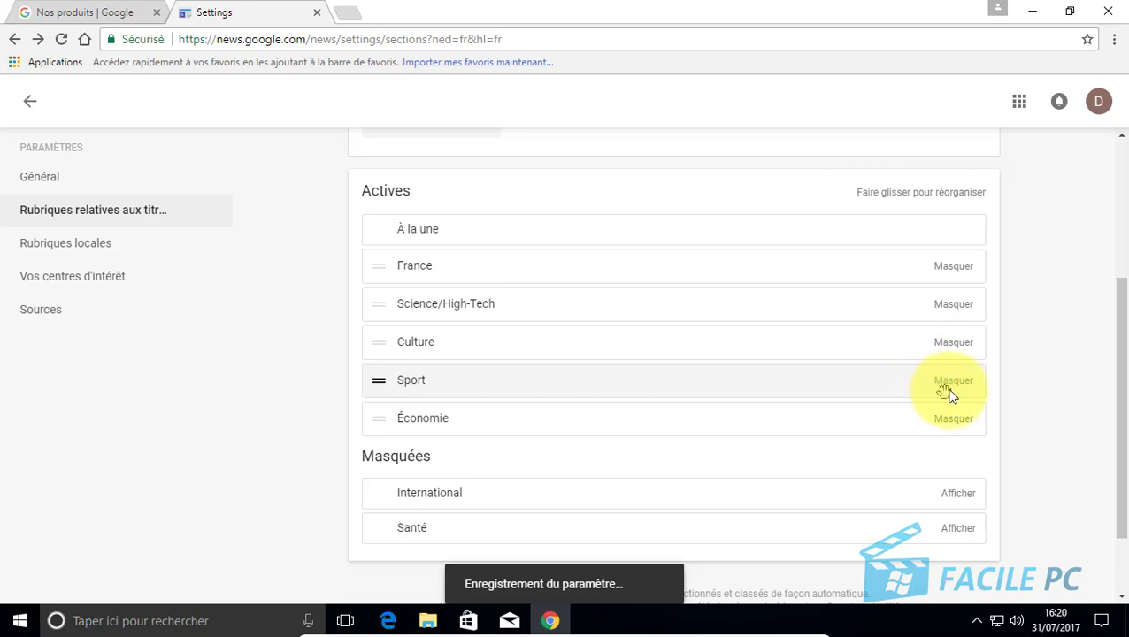
{"action": "left_click", "coordinate": [953, 391]}
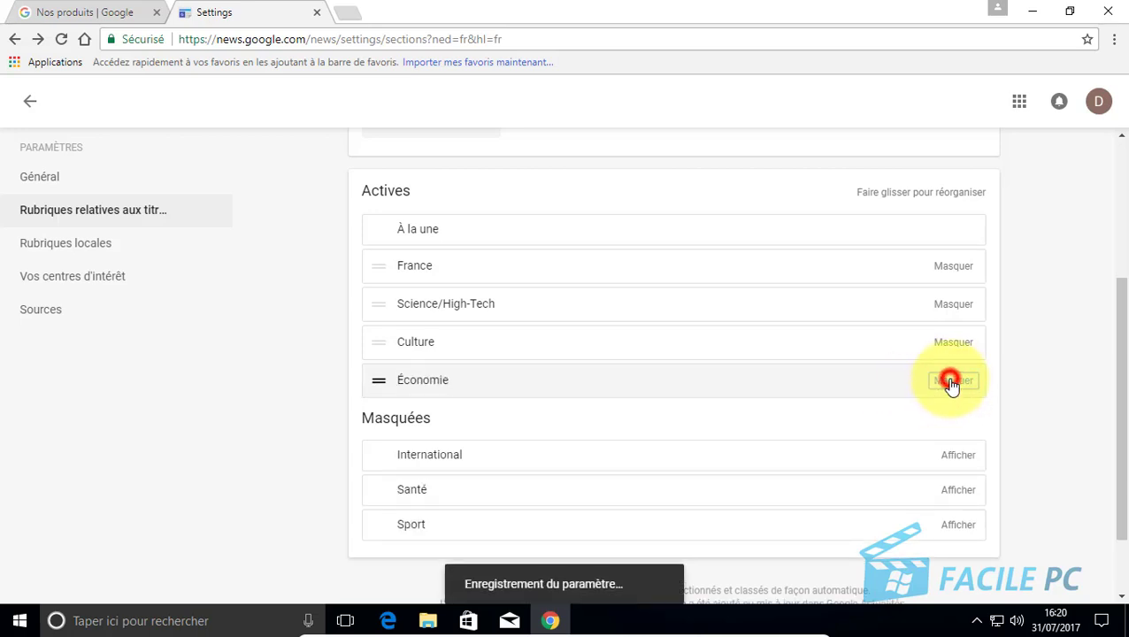
{"action": "left_click", "coordinate": [950, 381]}
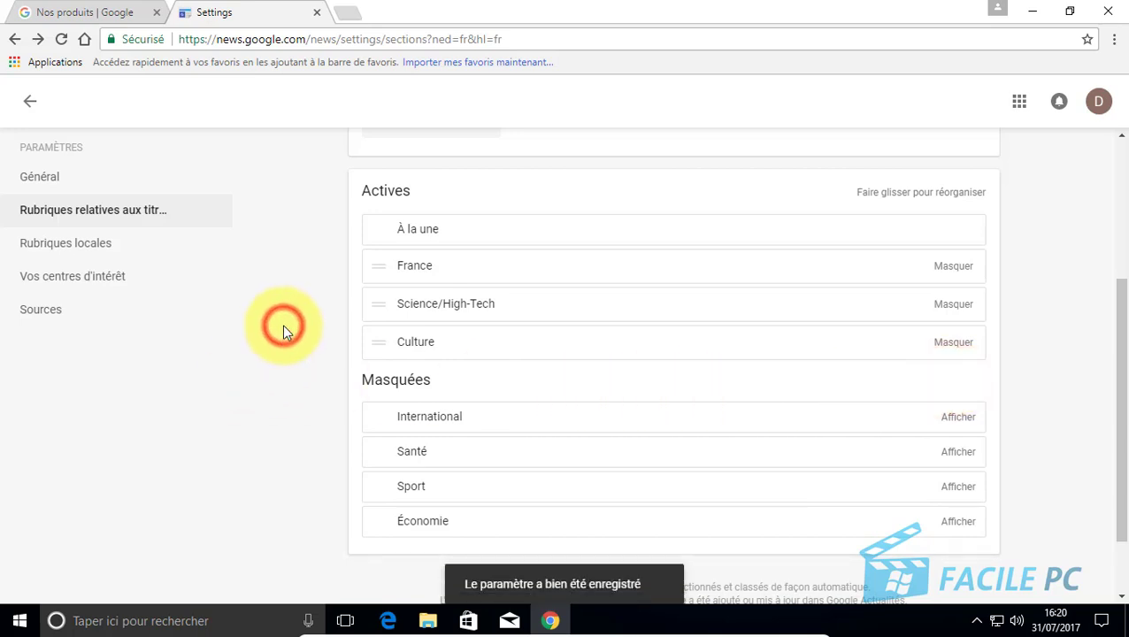
Step: Return to the À la une headlines and look through the settings options without choosing one
{"action": "left_click", "coordinate": [420, 269]}
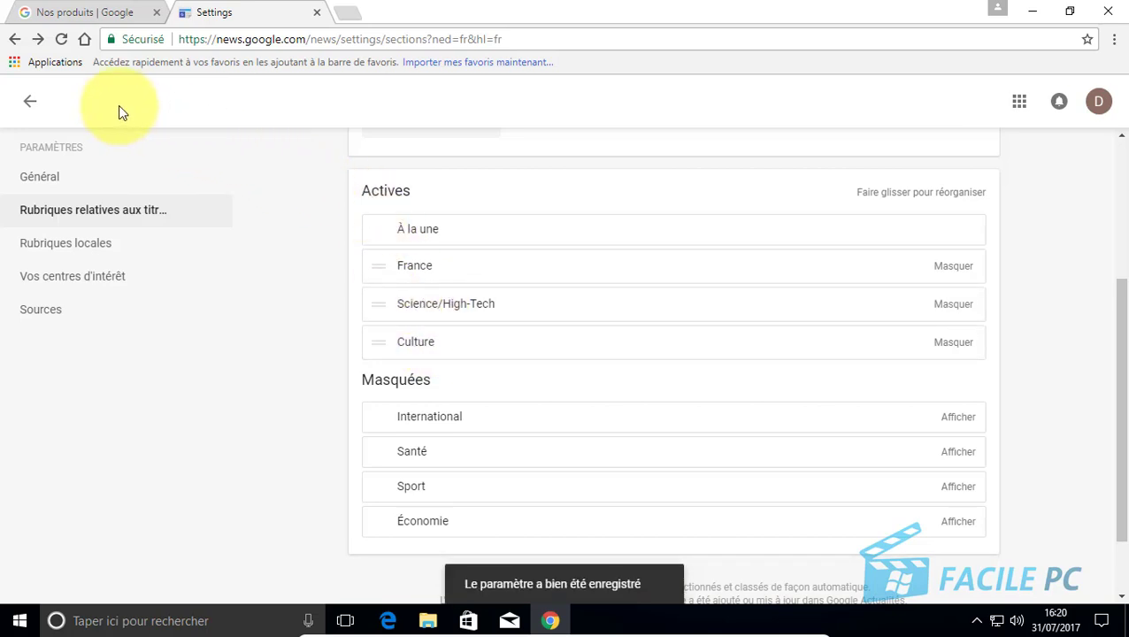
{"action": "left_click", "coordinate": [30, 104]}
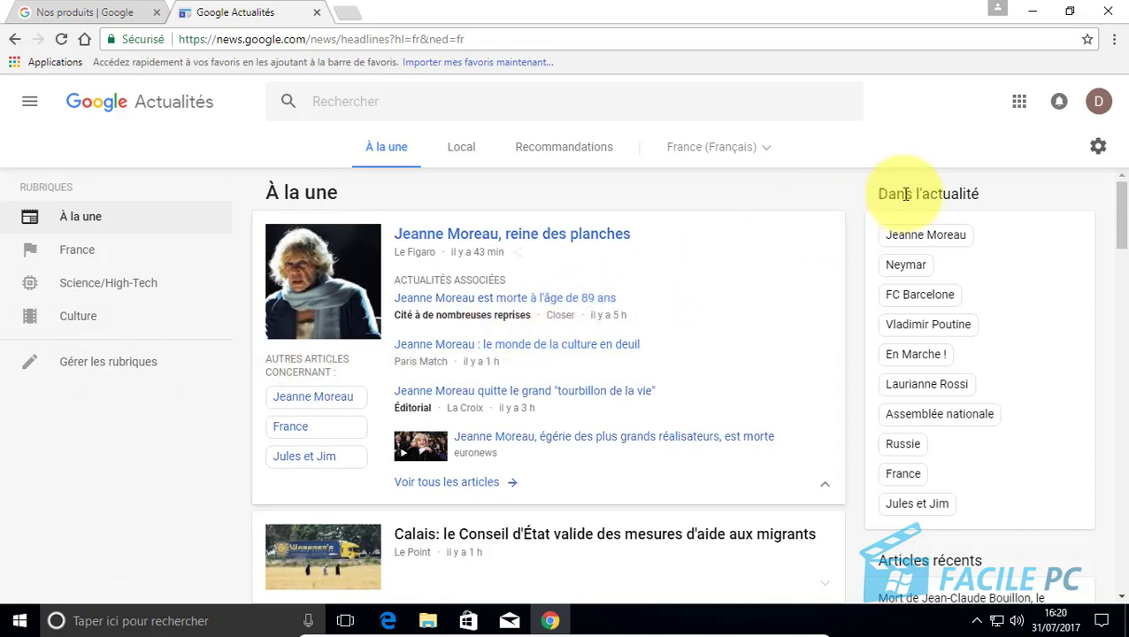
{"action": "left_click", "coordinate": [1097, 145]}
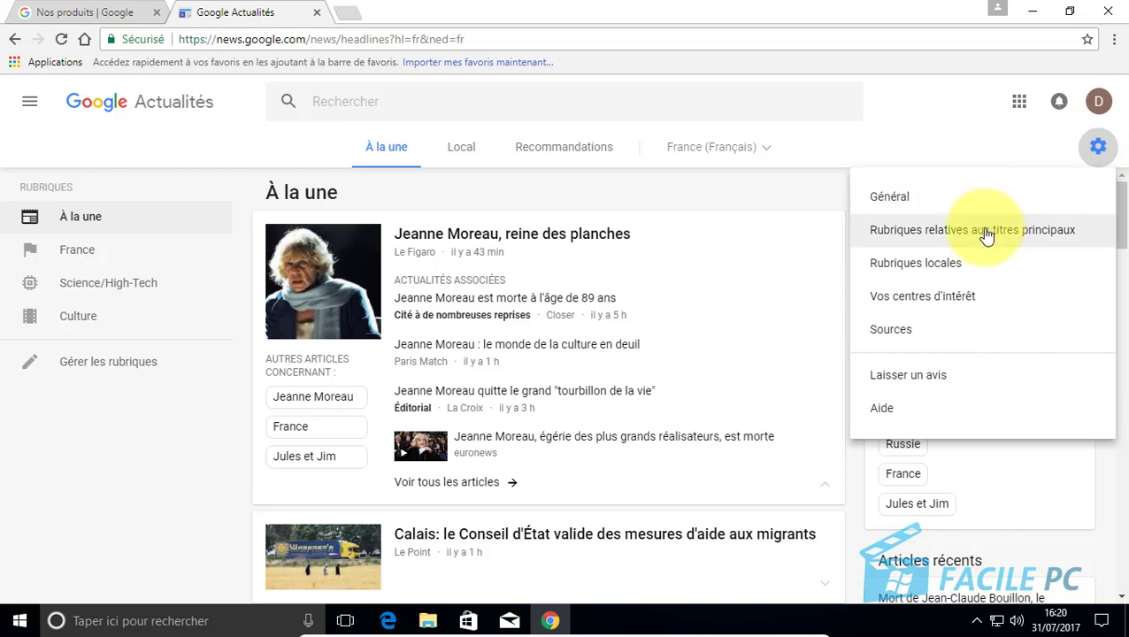
{"action": "left_click", "coordinate": [95, 413]}
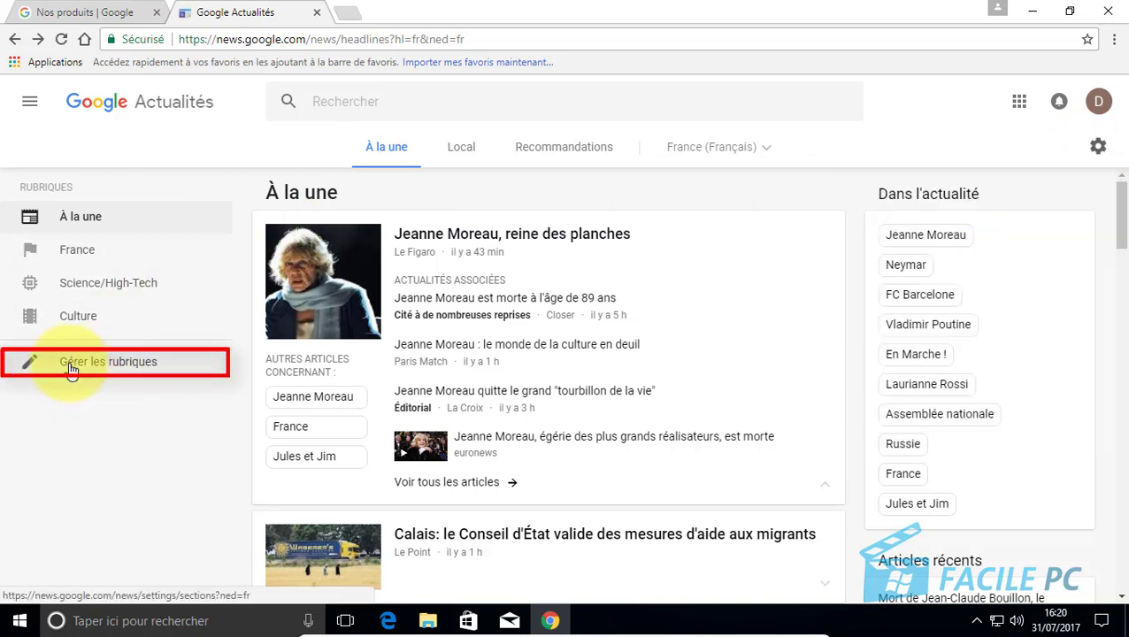
Step: Open the section management page and show the hidden Sport section among the active sections again
{"action": "left_click", "coordinate": [71, 370]}
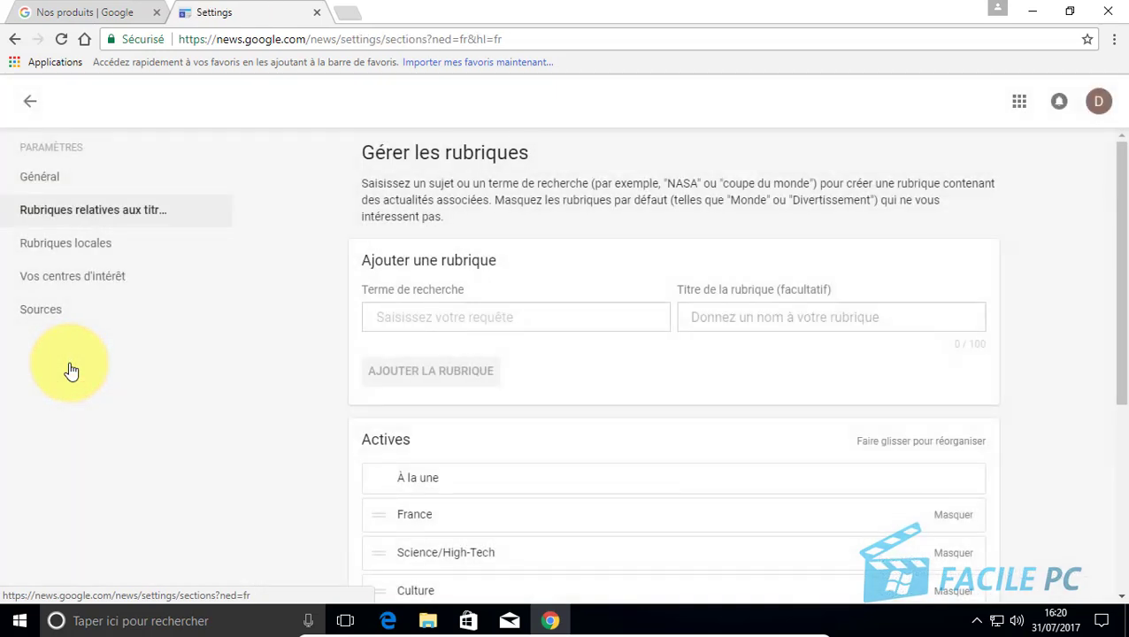
{"action": "scroll", "coordinate": [509, 309], "scroll_direction": "down", "scroll_amount": 2}
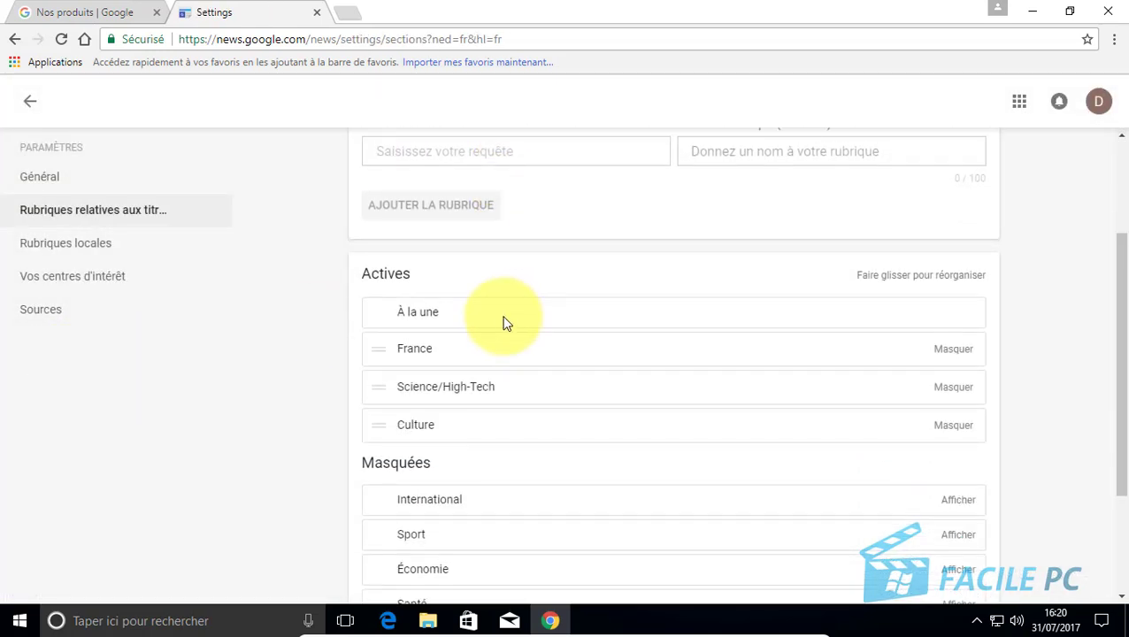
{"action": "scroll", "coordinate": [501, 323], "scroll_direction": "down", "scroll_amount": 2}
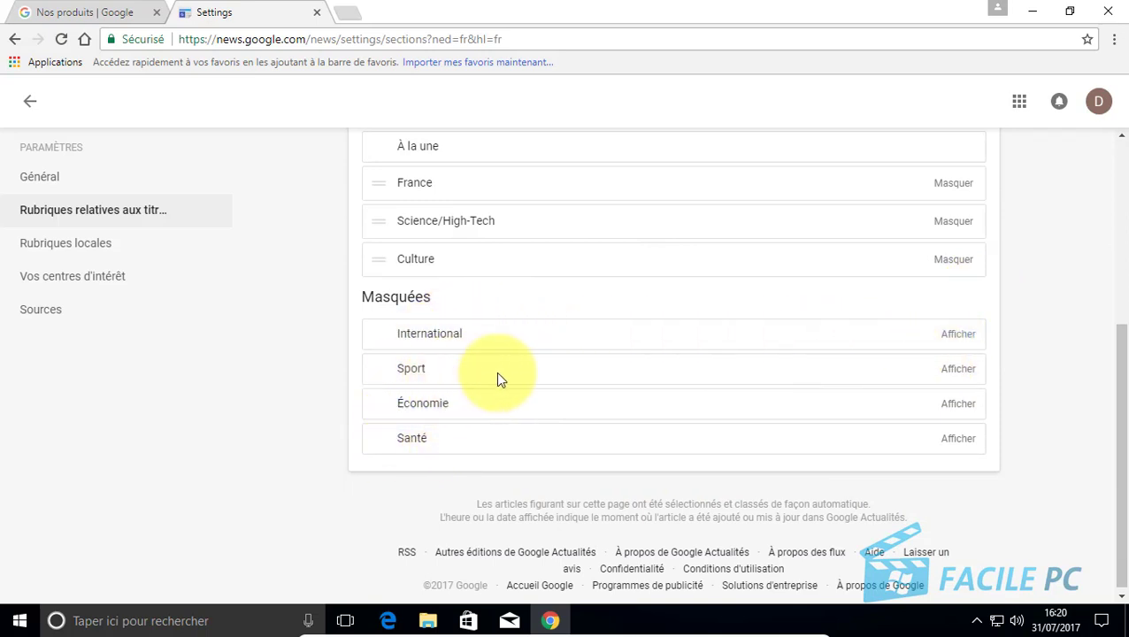
{"action": "left_click", "coordinate": [962, 376]}
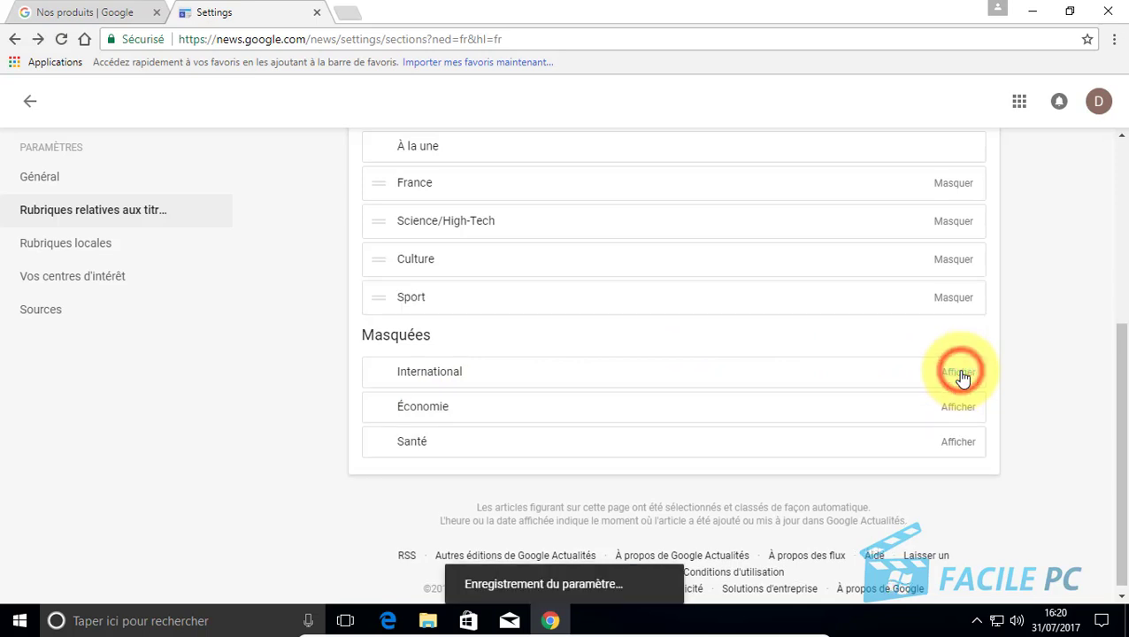
Step: Move the Sport section above Culture in the list of active sections
{"action": "scroll", "coordinate": [1035, 401], "scroll_direction": "up", "scroll_amount": 1}
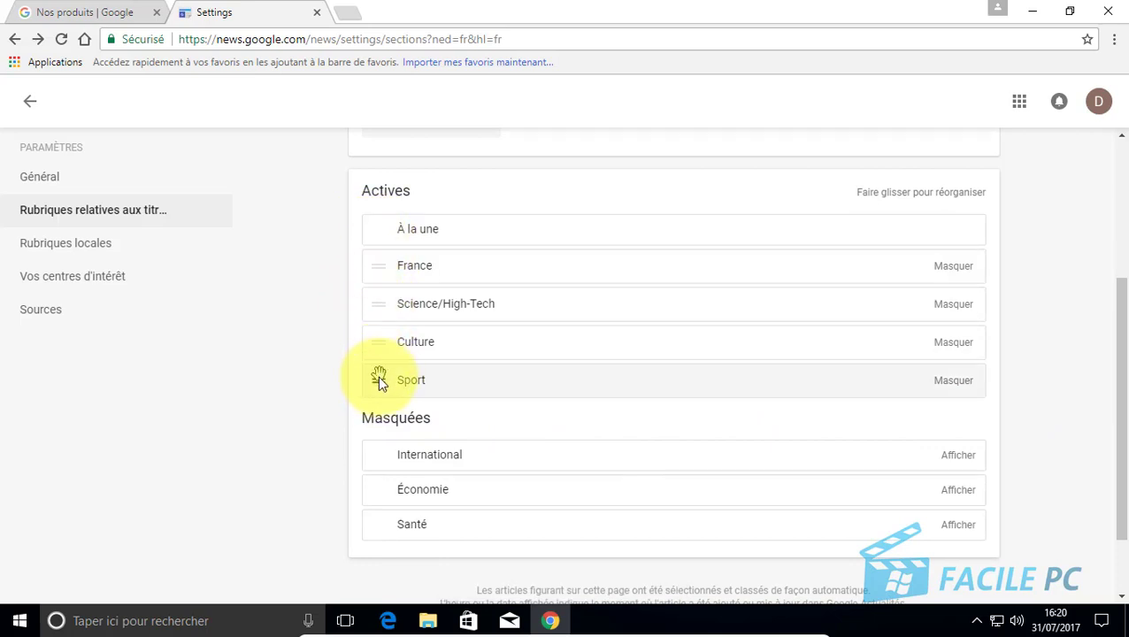
{"action": "left_click_drag", "start_coordinate": [378, 381], "coordinate": [375, 341]}
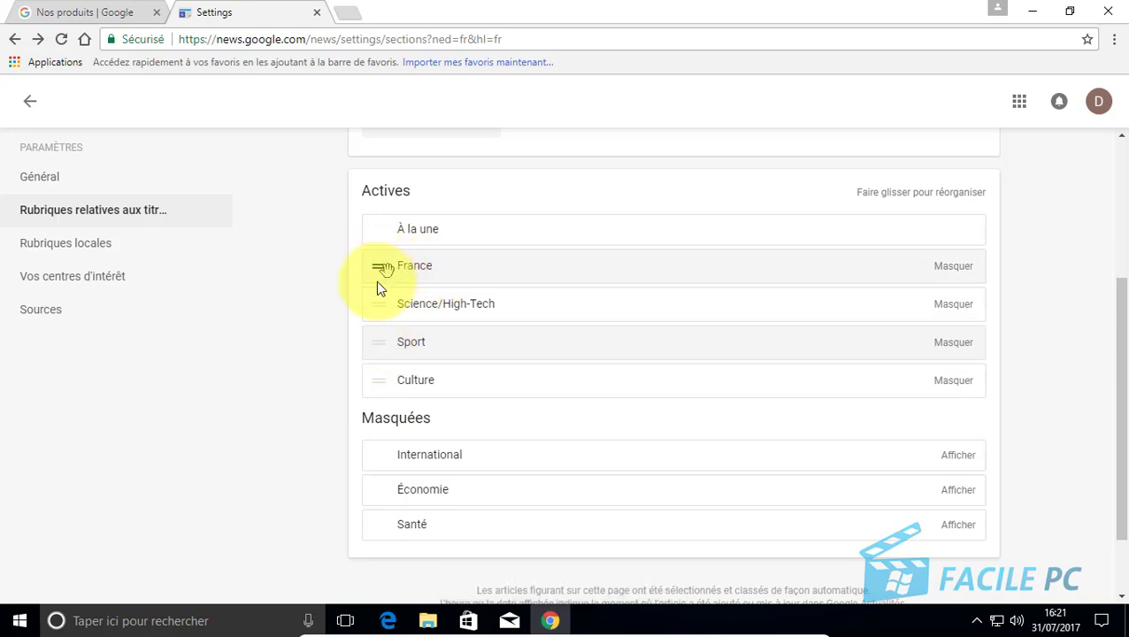
{"action": "mouse_move", "coordinate": [380, 305]}
{"action": "left_mouse_down"}
{"action": "mouse_move", "coordinate": [383, 271]}
{"action": "mouse_move", "coordinate": [377, 306]}
{"action": "left_mouse_up"}
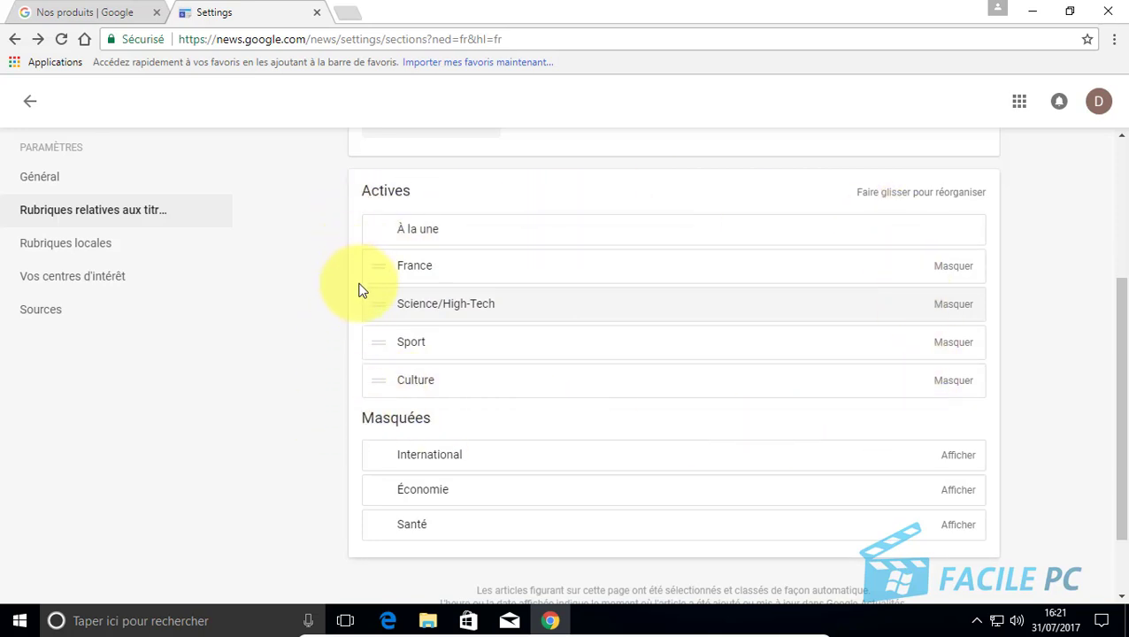
Step: Add a custom headline section using the suggested search term "nasa aliens", keeping the same text as its title
{"action": "scroll", "coordinate": [359, 290], "scroll_direction": "up", "scroll_amount": 5}
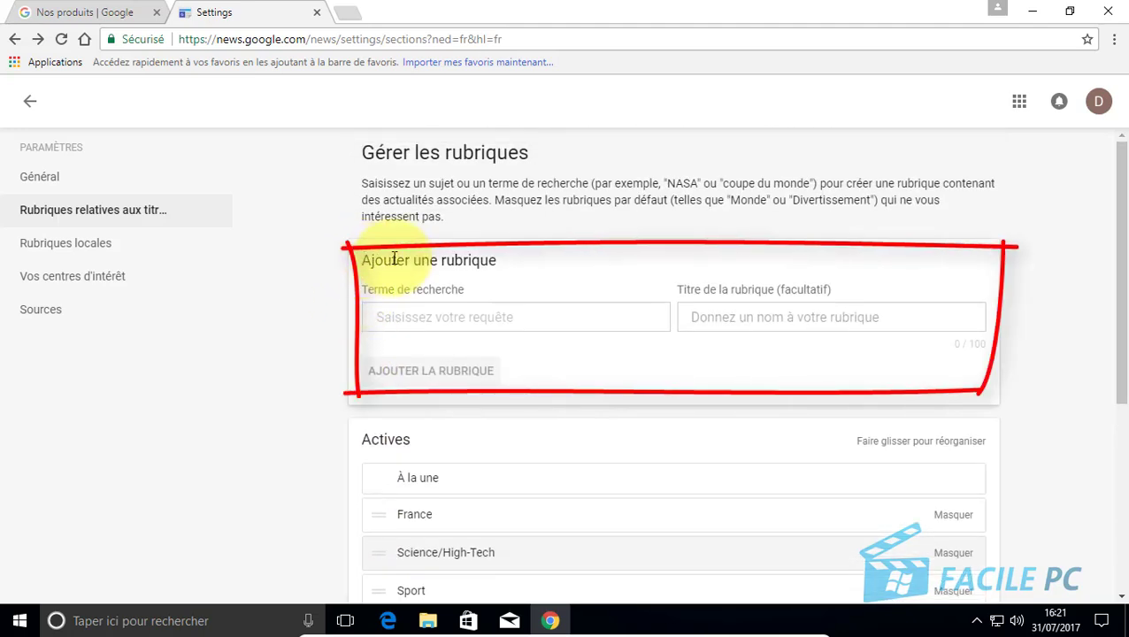
{"action": "left_click", "coordinate": [496, 318]}
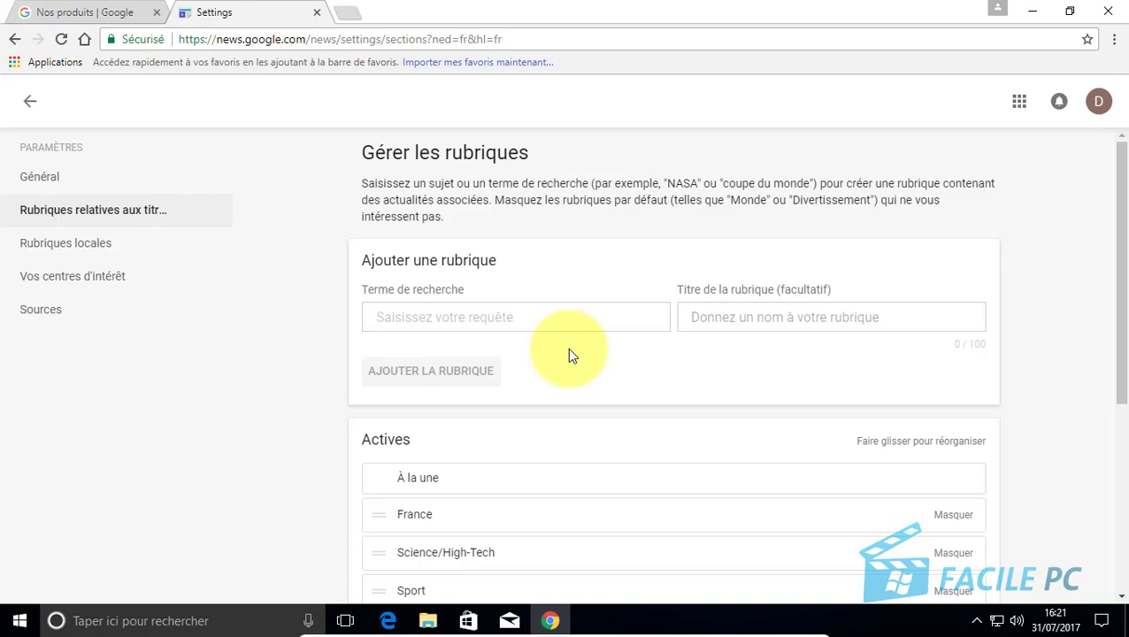
{"action": "type", "text": "nas"}
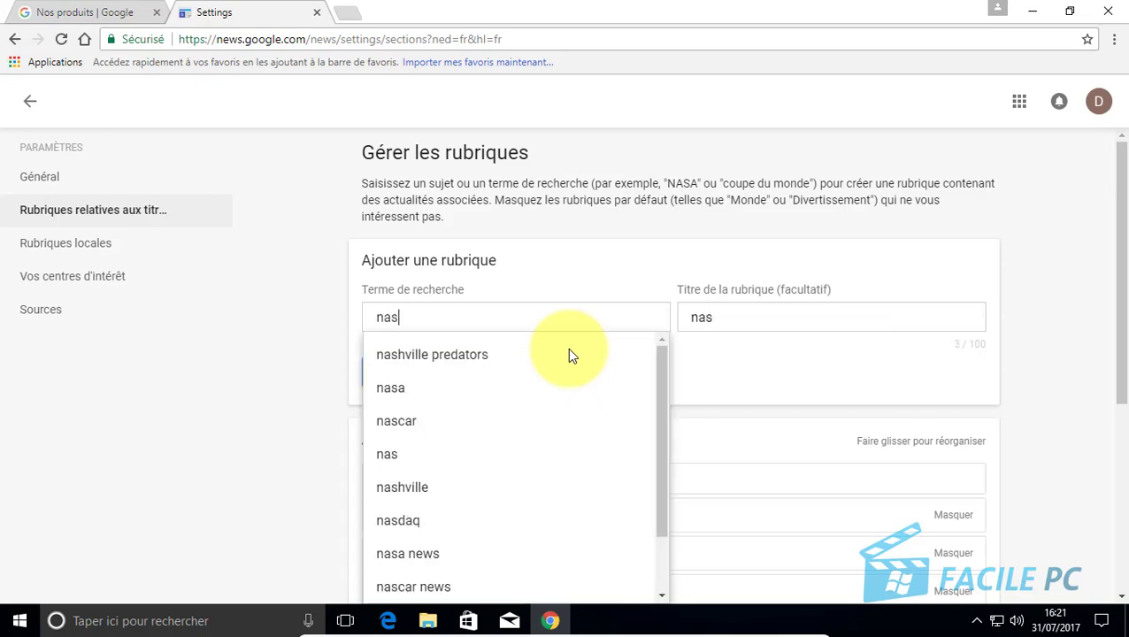
{"action": "type", "text": "a"}
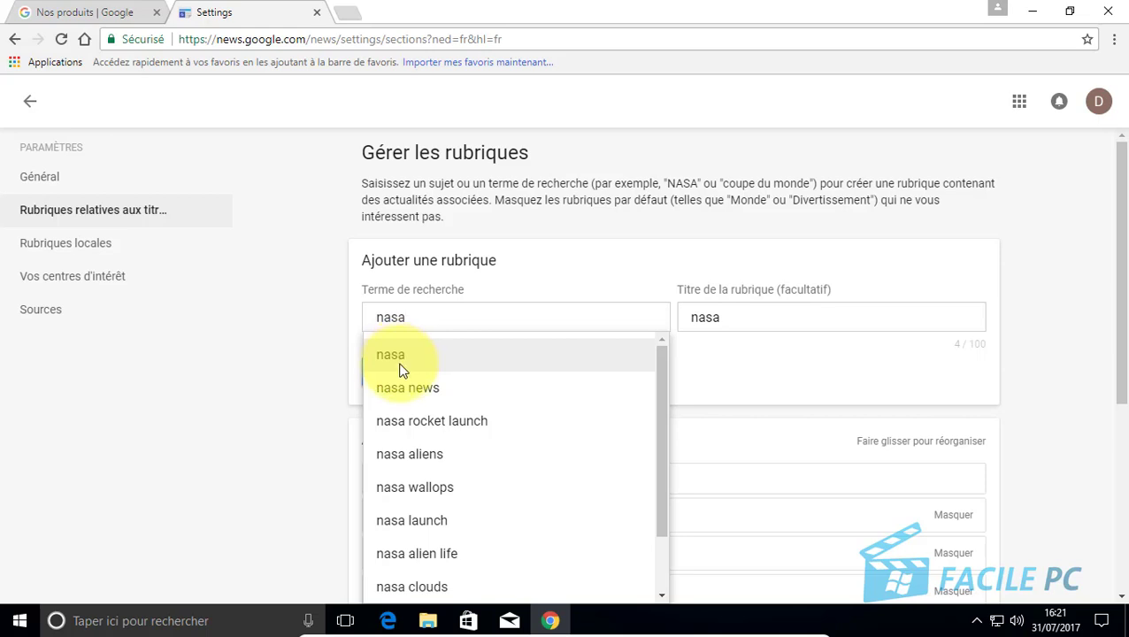
{"action": "left_click", "coordinate": [416, 458]}
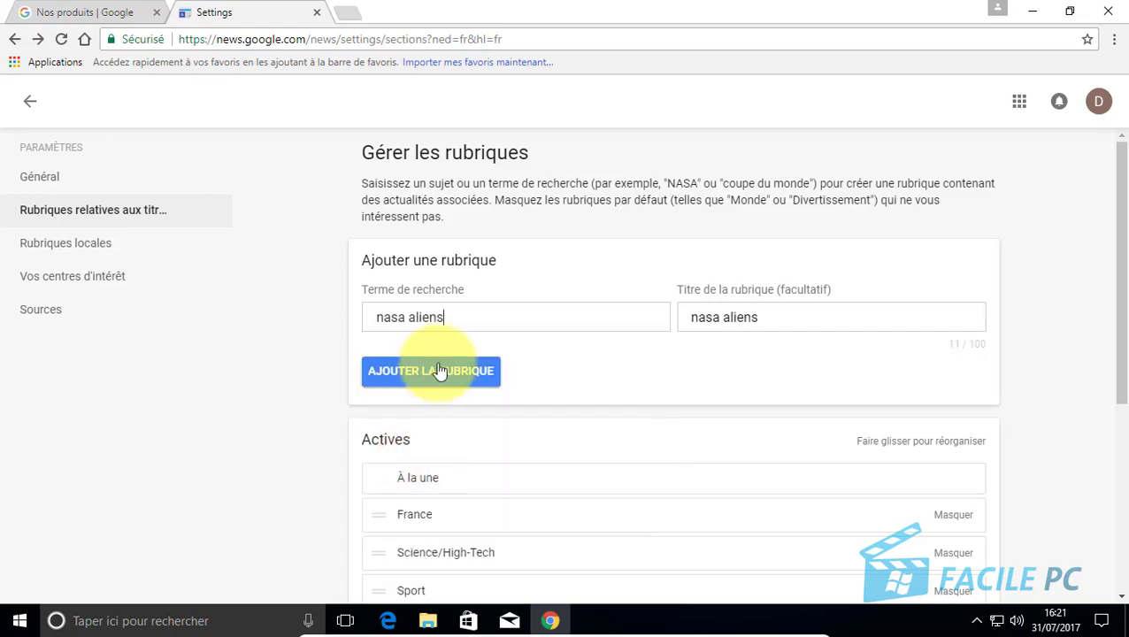
{"action": "left_click", "coordinate": [438, 371]}
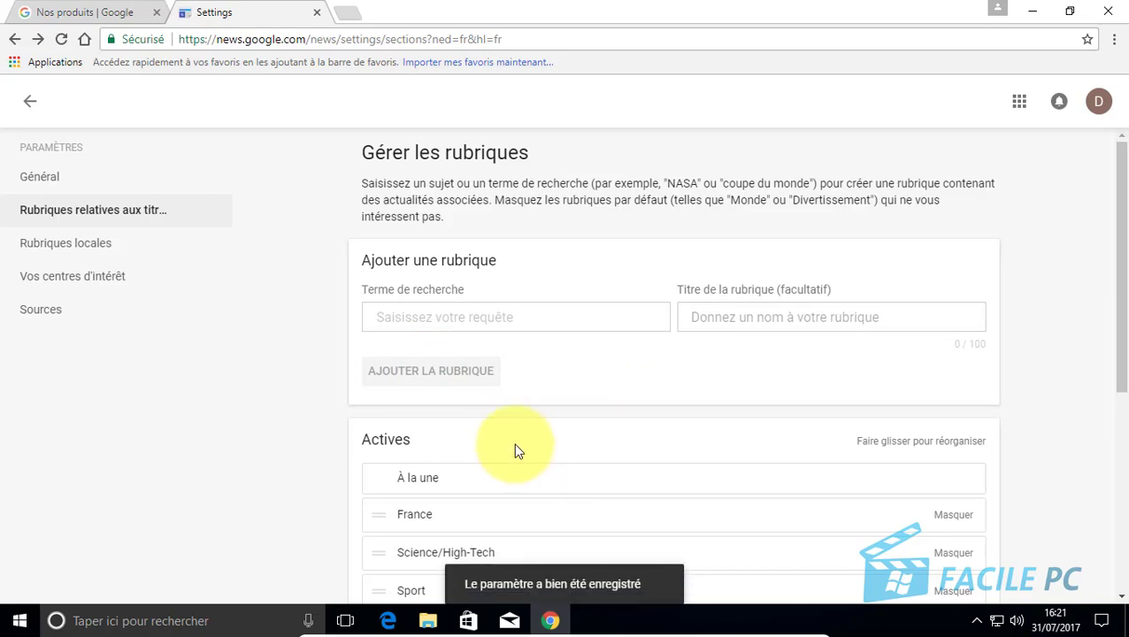
Step: Move the nasa aliens section directly below France in the list of active sections
{"action": "scroll", "coordinate": [495, 447], "scroll_direction": "down", "scroll_amount": 1}
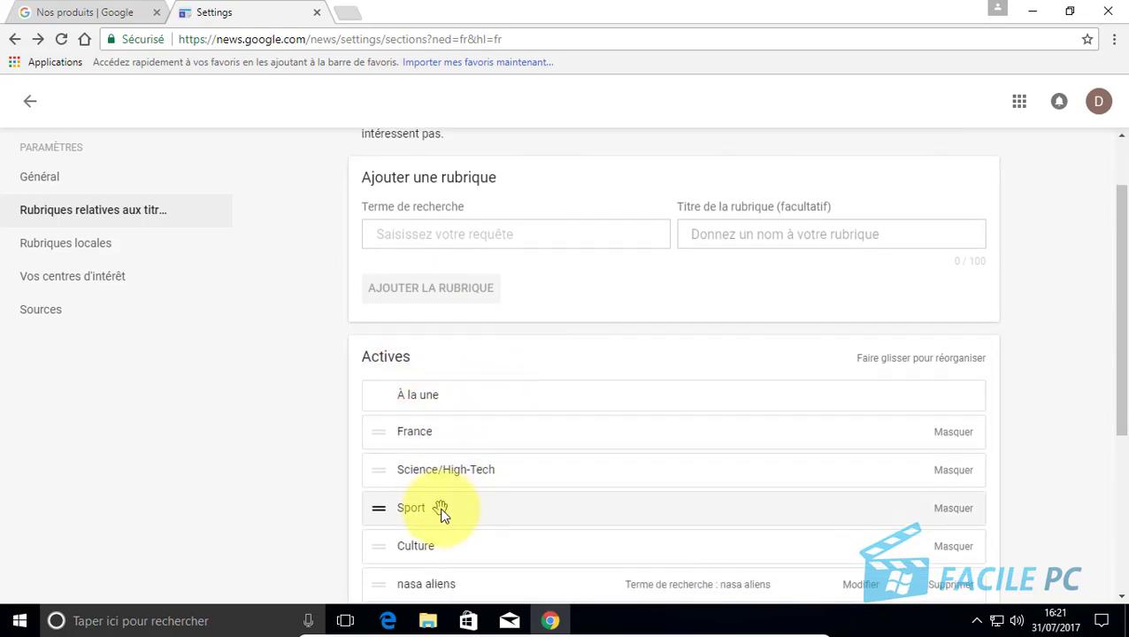
{"action": "scroll", "coordinate": [441, 509], "scroll_direction": "down", "scroll_amount": 2}
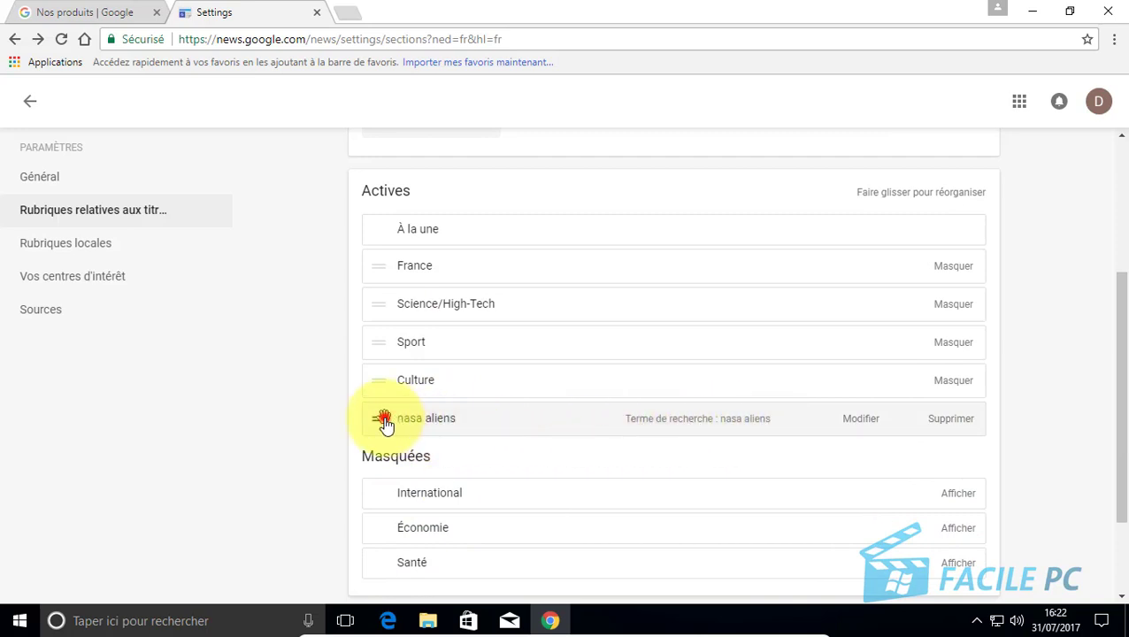
{"action": "left_click_drag", "start_coordinate": [385, 423], "coordinate": [404, 311]}
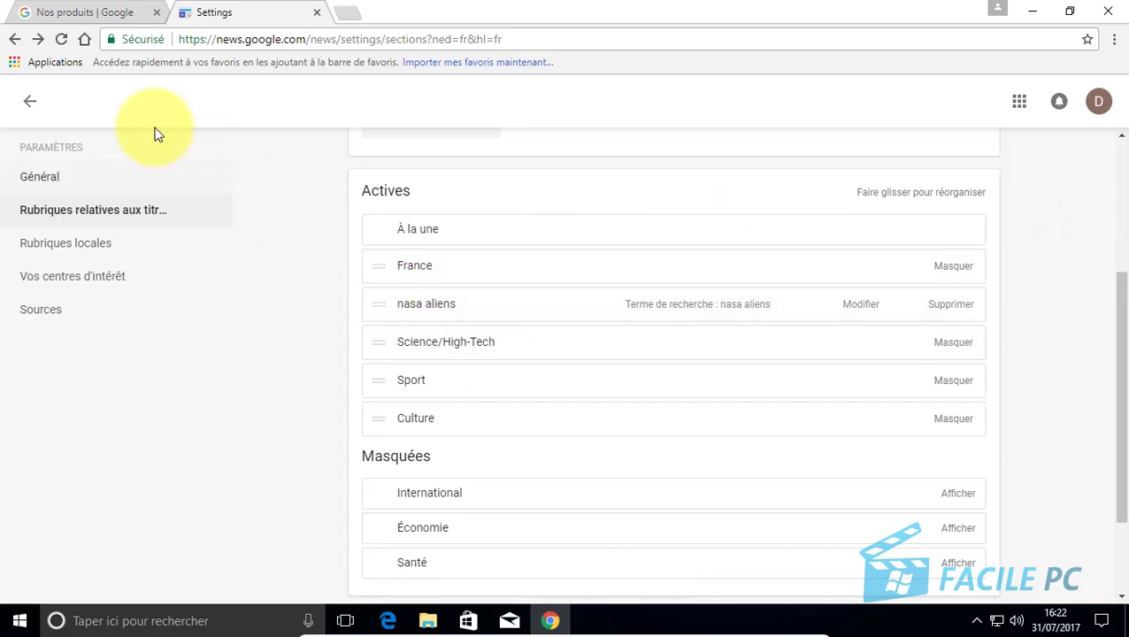
Step: Return to the headlines, open the nasa aliens section and skim its articles
{"action": "left_click", "coordinate": [29, 102]}
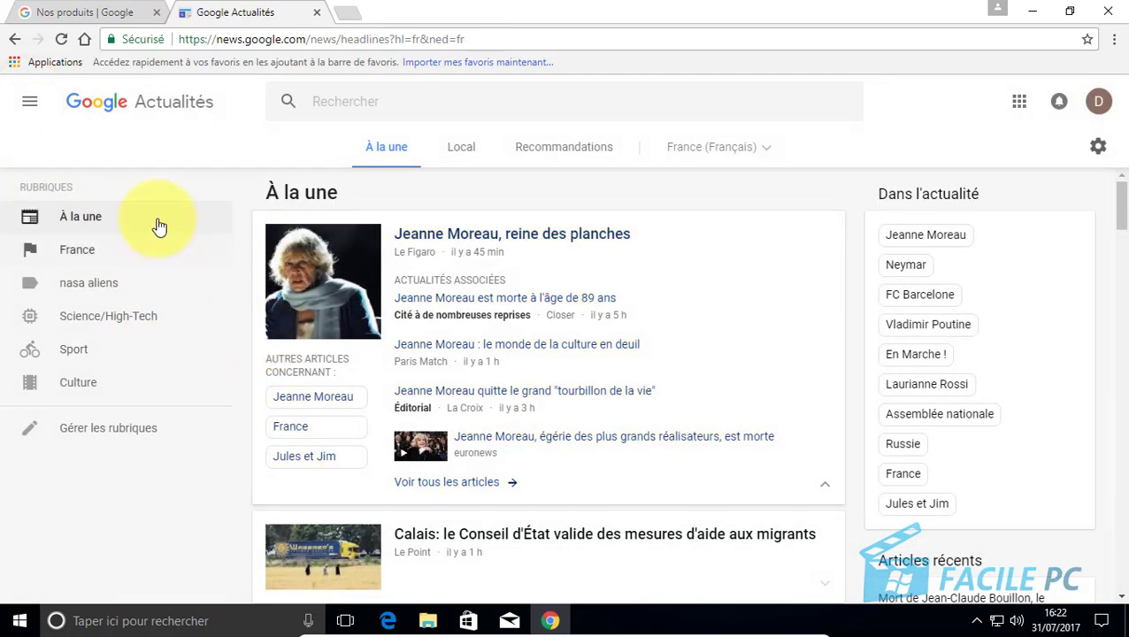
{"action": "left_click", "coordinate": [78, 285]}
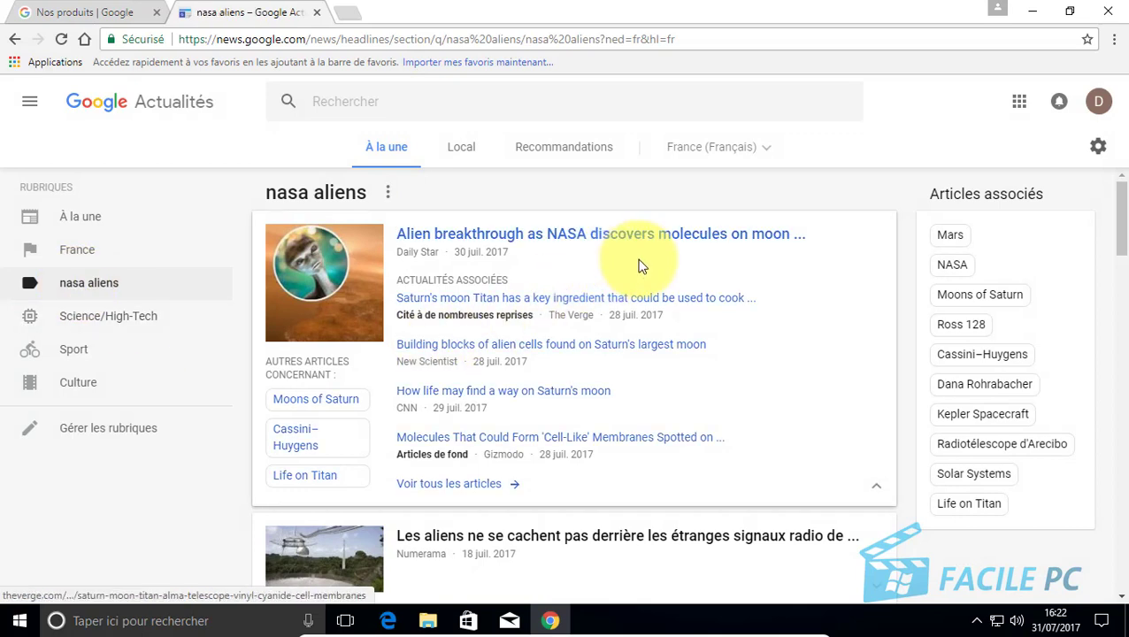
{"action": "scroll", "coordinate": [610, 407], "scroll_direction": "down", "scroll_amount": 2}
{"action": "scroll", "coordinate": [607, 416], "scroll_direction": "down", "scroll_amount": 2}
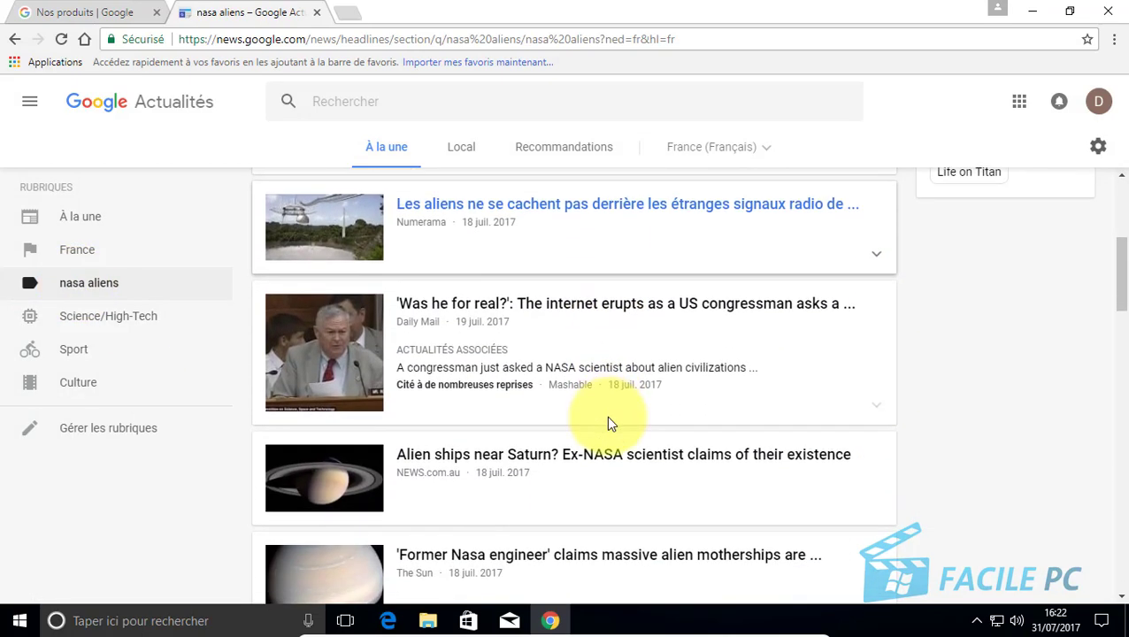
{"action": "scroll", "coordinate": [619, 424], "scroll_direction": "down", "scroll_amount": 2}
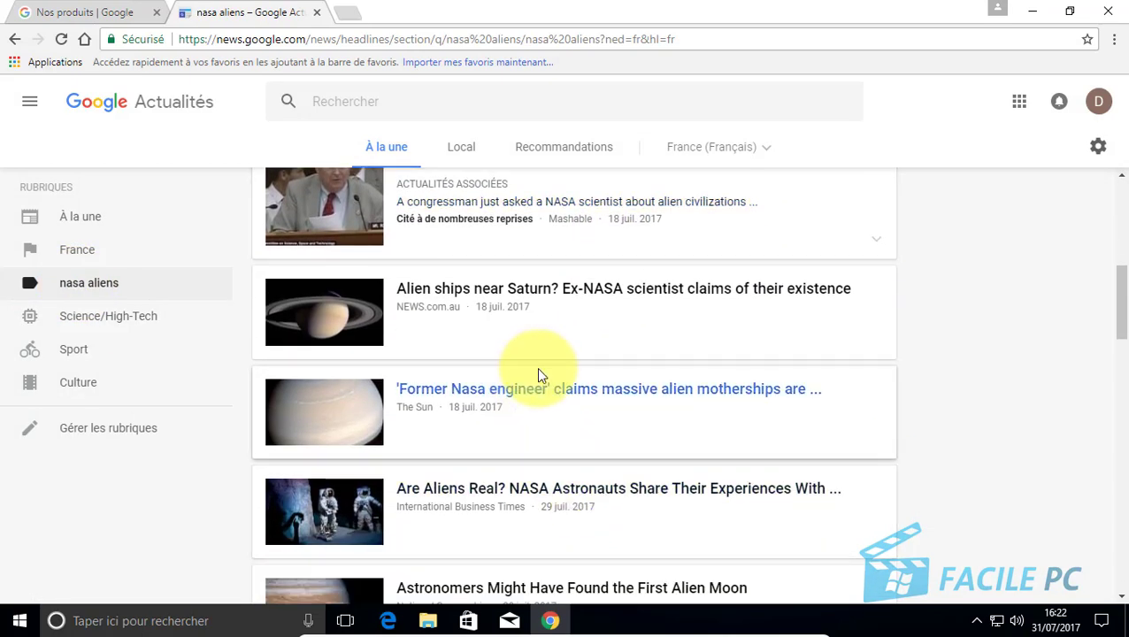
{"action": "scroll", "coordinate": [667, 476], "scroll_direction": "down", "scroll_amount": 4}
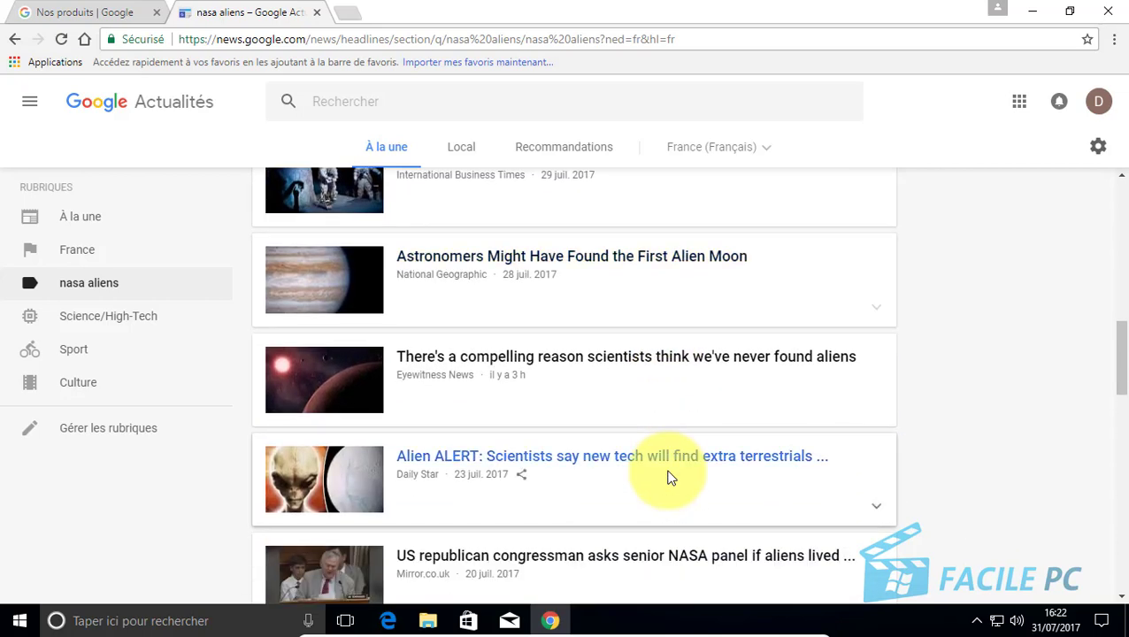
{"action": "scroll", "coordinate": [654, 500], "scroll_direction": "down", "scroll_amount": 1}
{"action": "scroll", "coordinate": [570, 540], "scroll_direction": "down", "scroll_amount": 3}
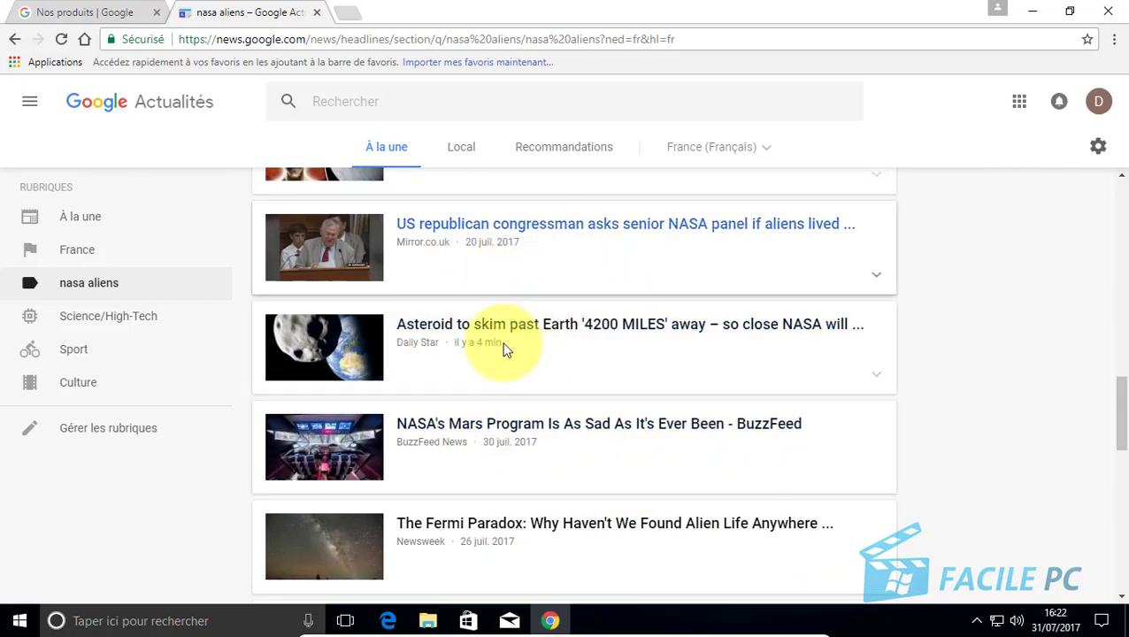
{"action": "scroll", "coordinate": [517, 305], "scroll_direction": "up", "scroll_amount": 3}
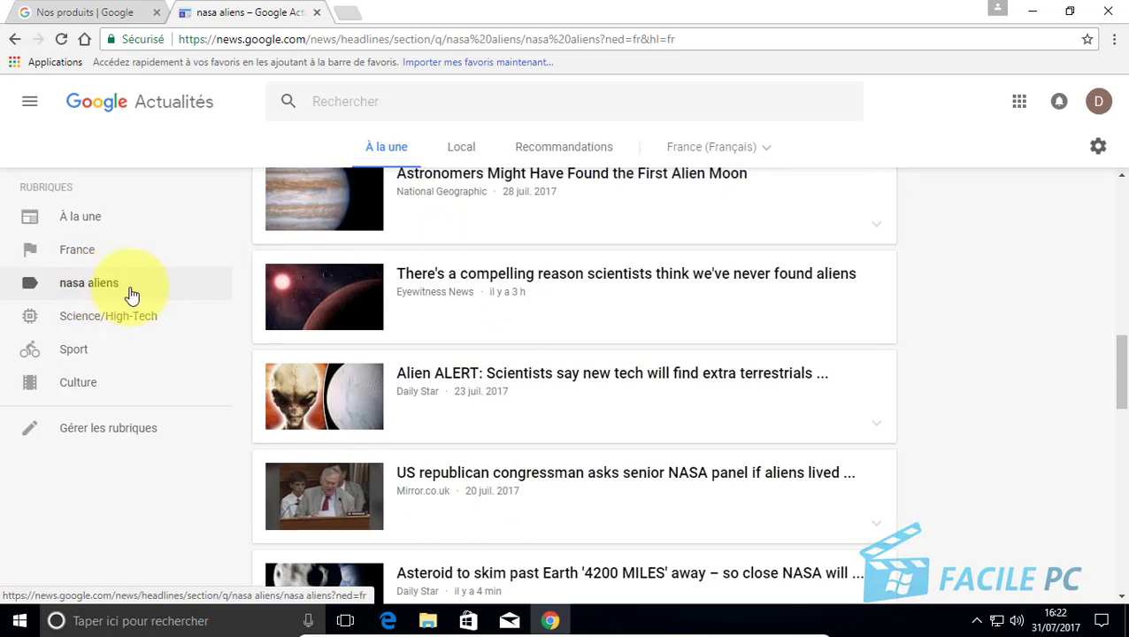
Step: Reopen the section management page and delete the custom nasa aliens section
{"action": "left_click", "coordinate": [81, 433]}
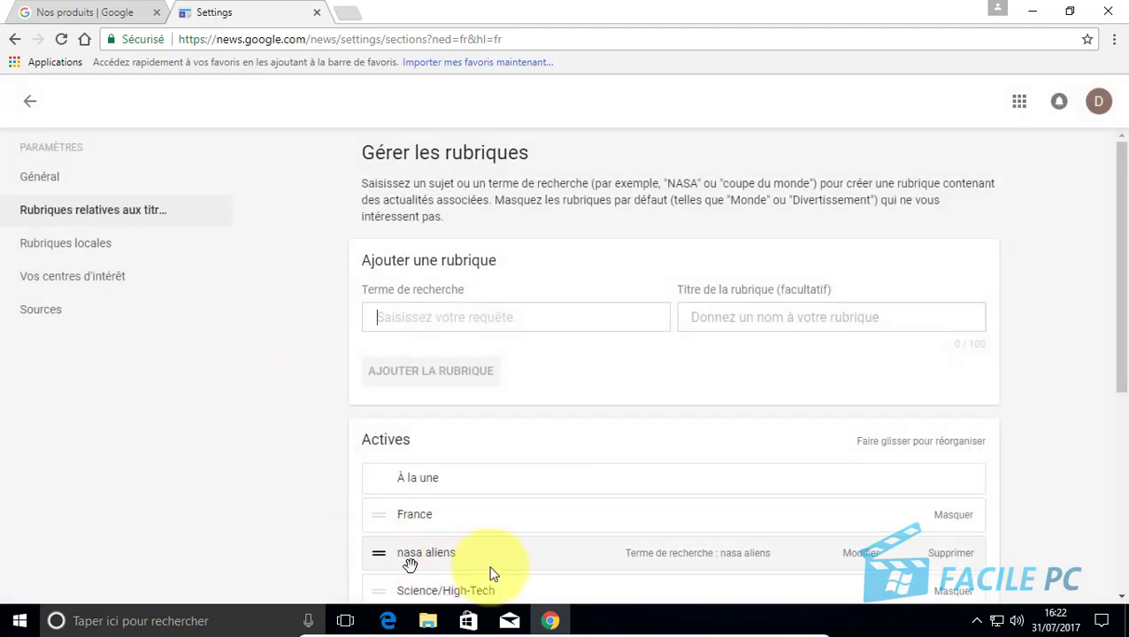
{"action": "left_click", "coordinate": [962, 559]}
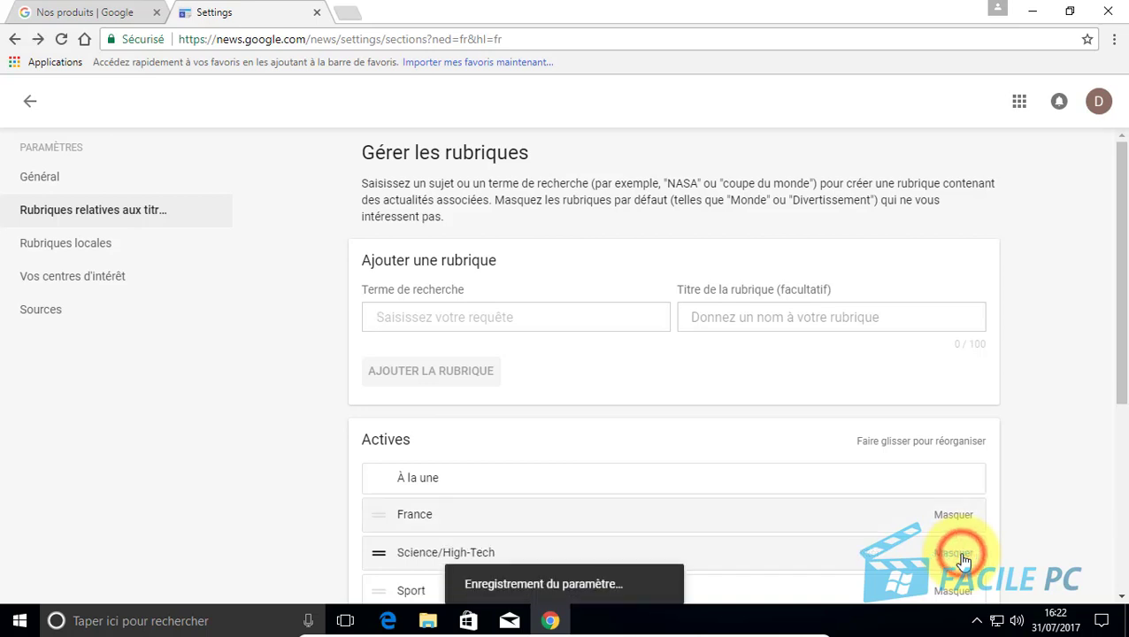
{"action": "left_click", "coordinate": [1075, 498]}
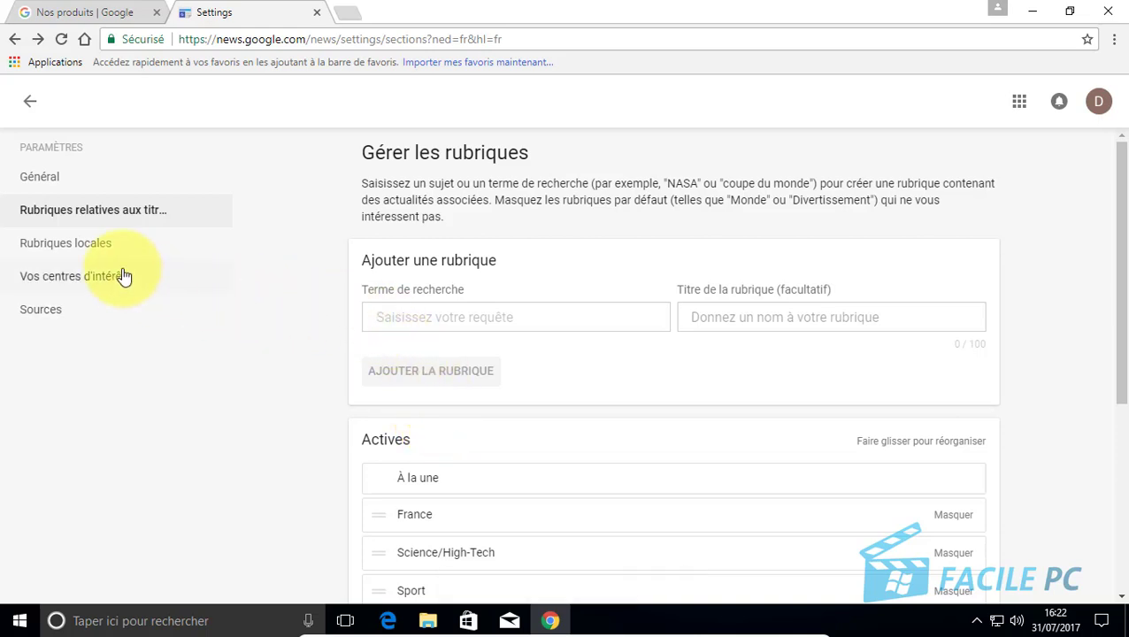
Step: Open the local sections settings and add Bordeaux, France as a news location
{"action": "left_click", "coordinate": [77, 252]}
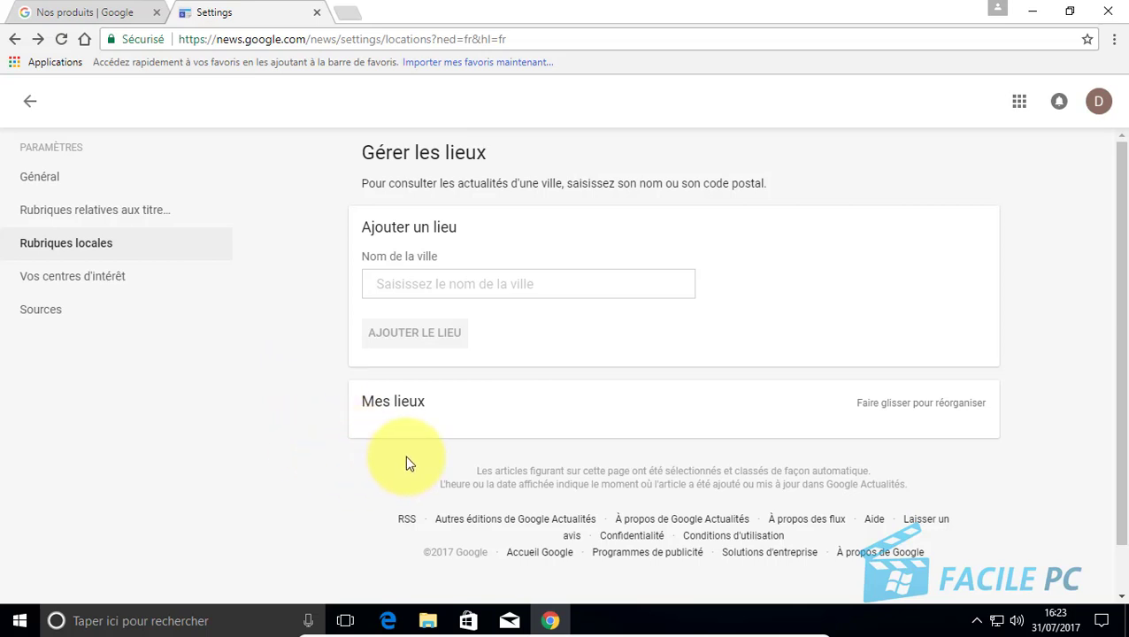
{"action": "left_click", "coordinate": [391, 285]}
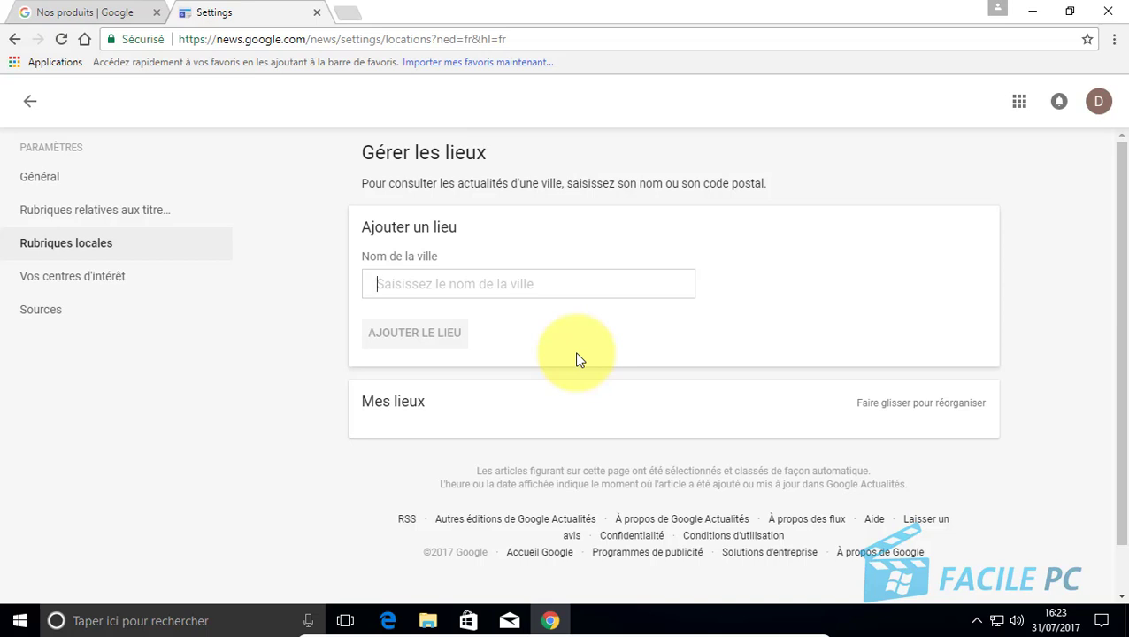
{"action": "type", "text": "bor"}
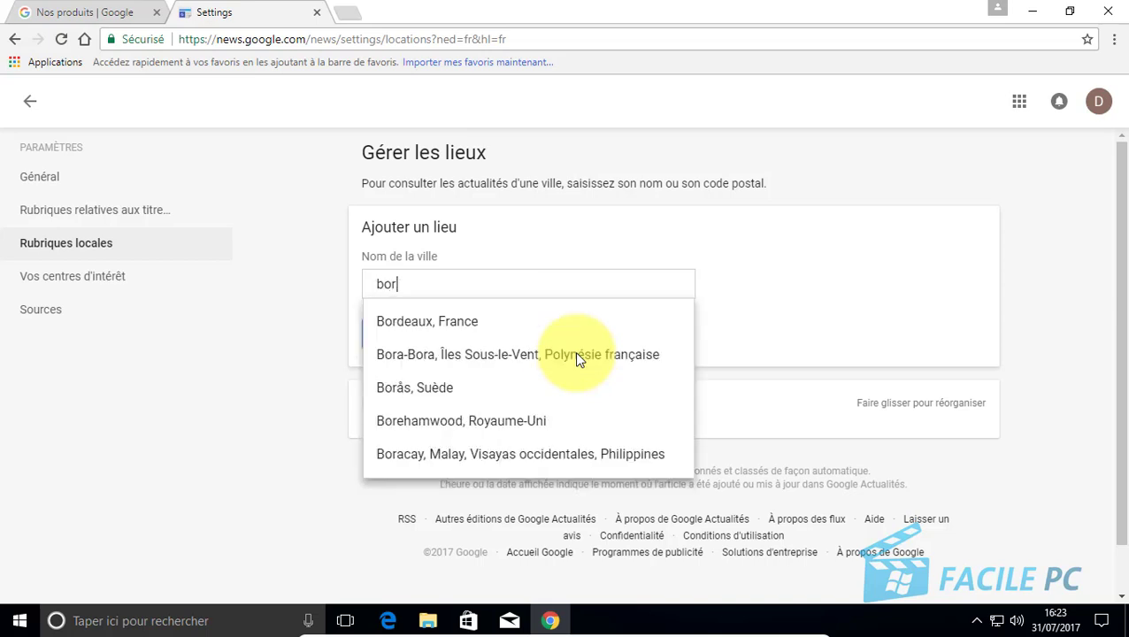
{"action": "type", "text": "deau"}
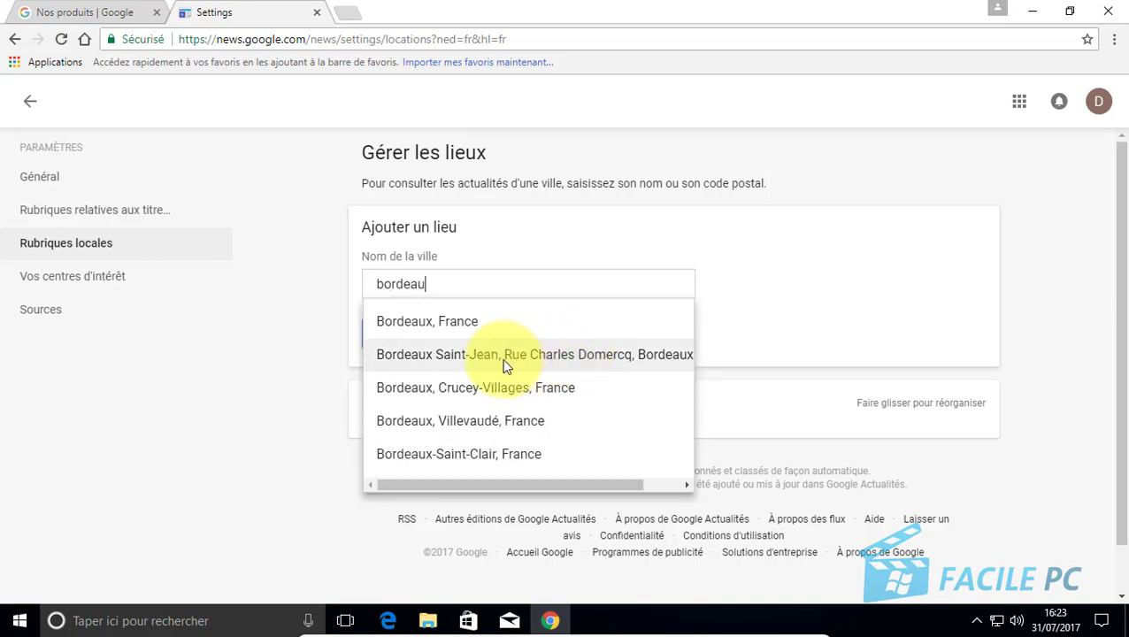
{"action": "left_click", "coordinate": [418, 324]}
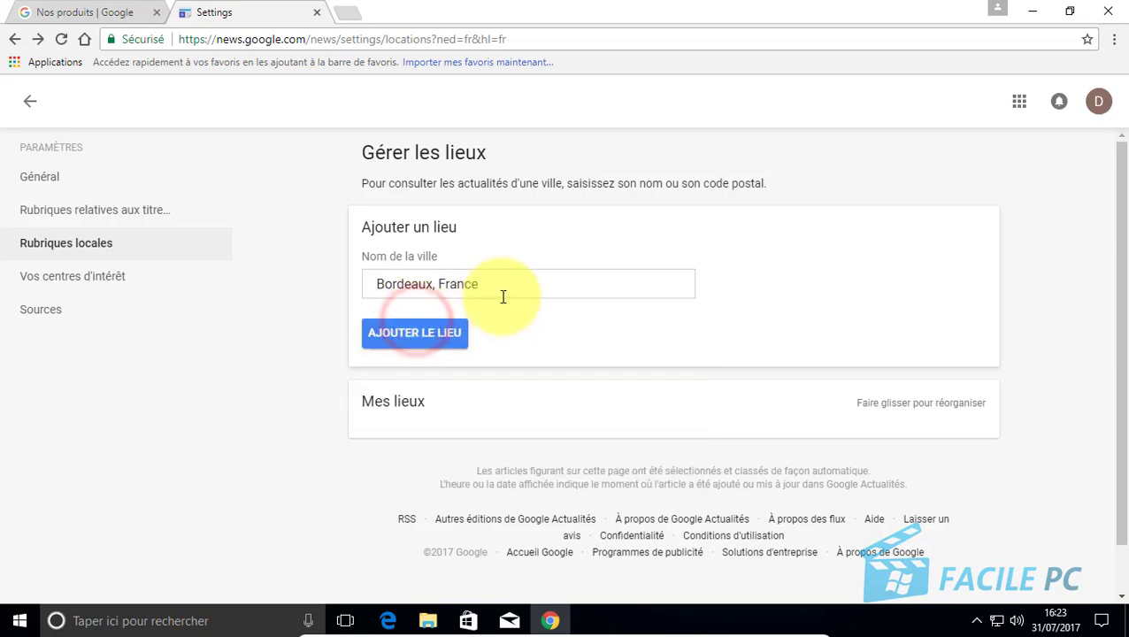
{"action": "left_click", "coordinate": [420, 344]}
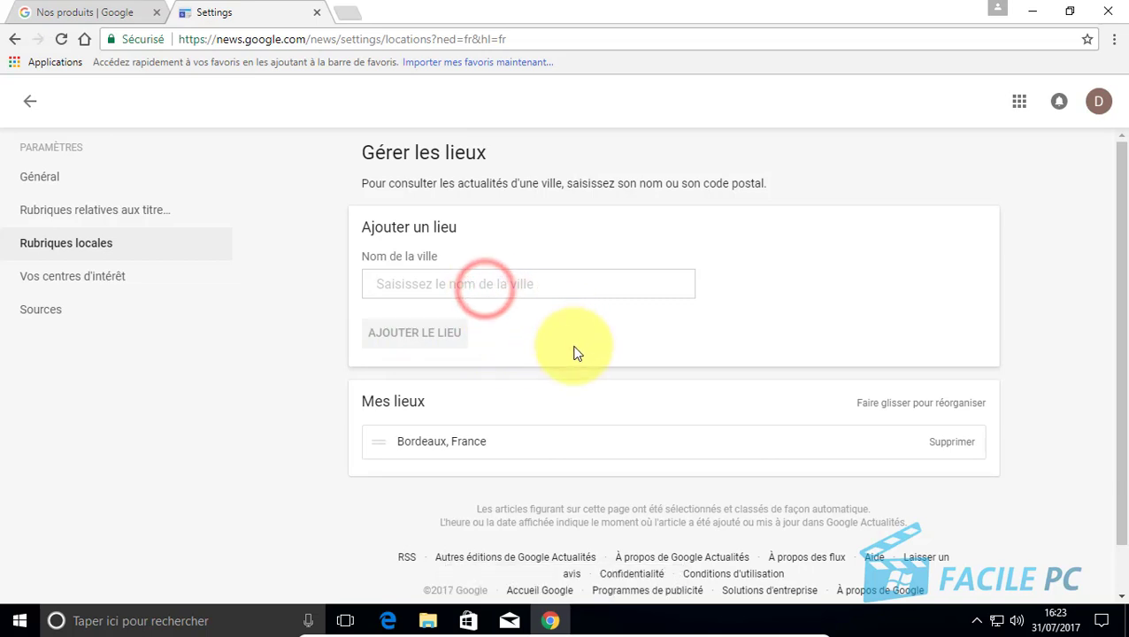
Step: Add Los Angeles, Californie, États-Unis as another location for local news
{"action": "type", "text": "los"}
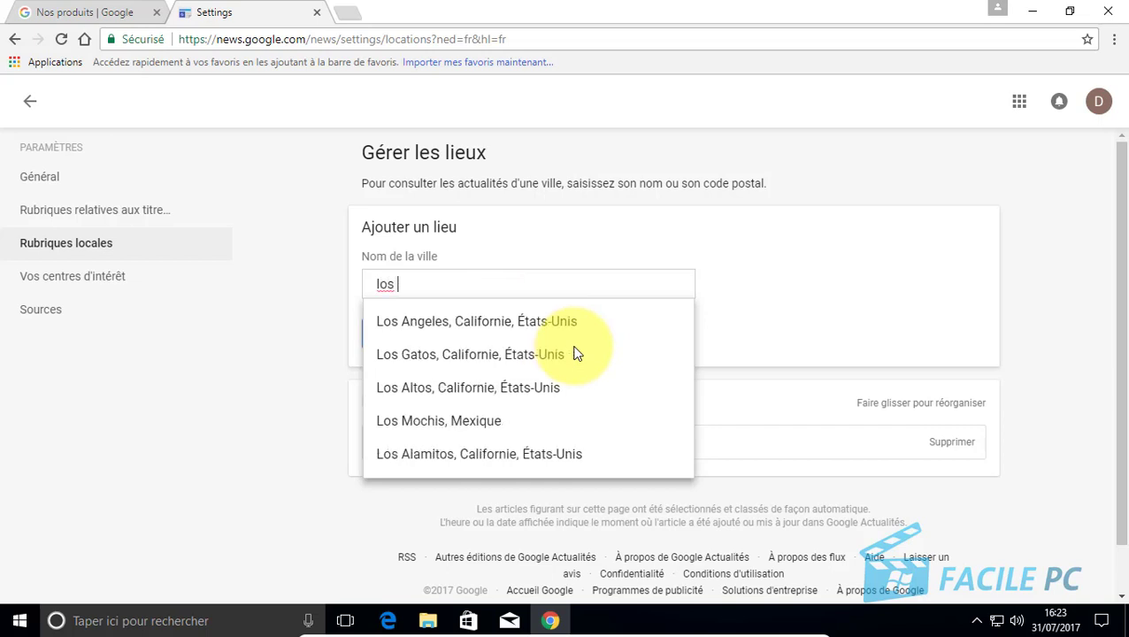
{"action": "left_click", "coordinate": [440, 323]}
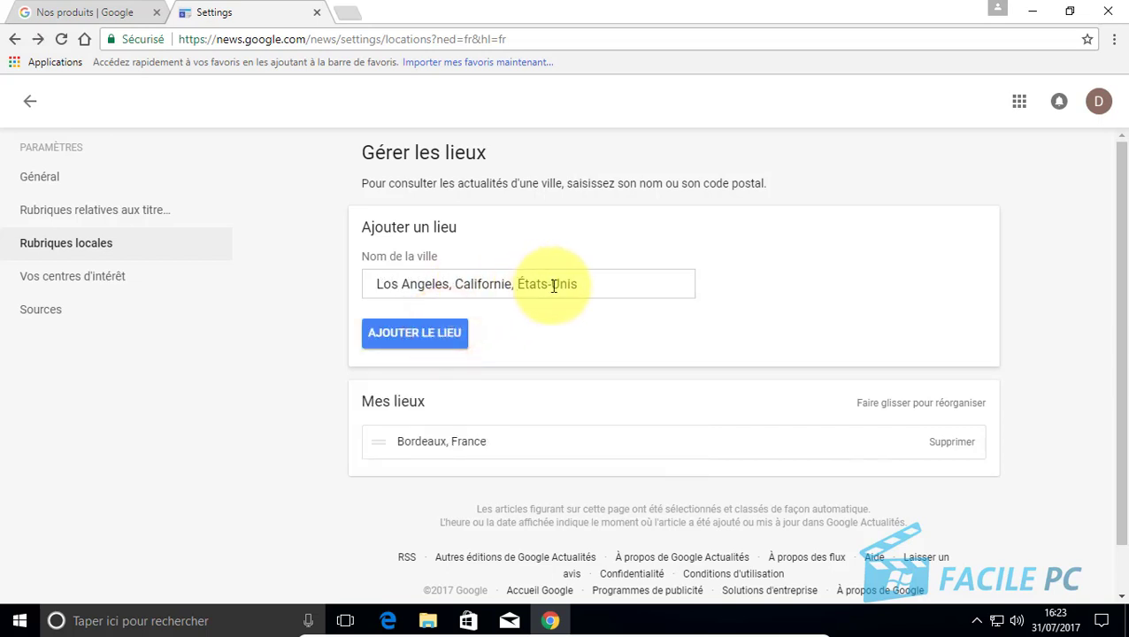
{"action": "left_click", "coordinate": [426, 340]}
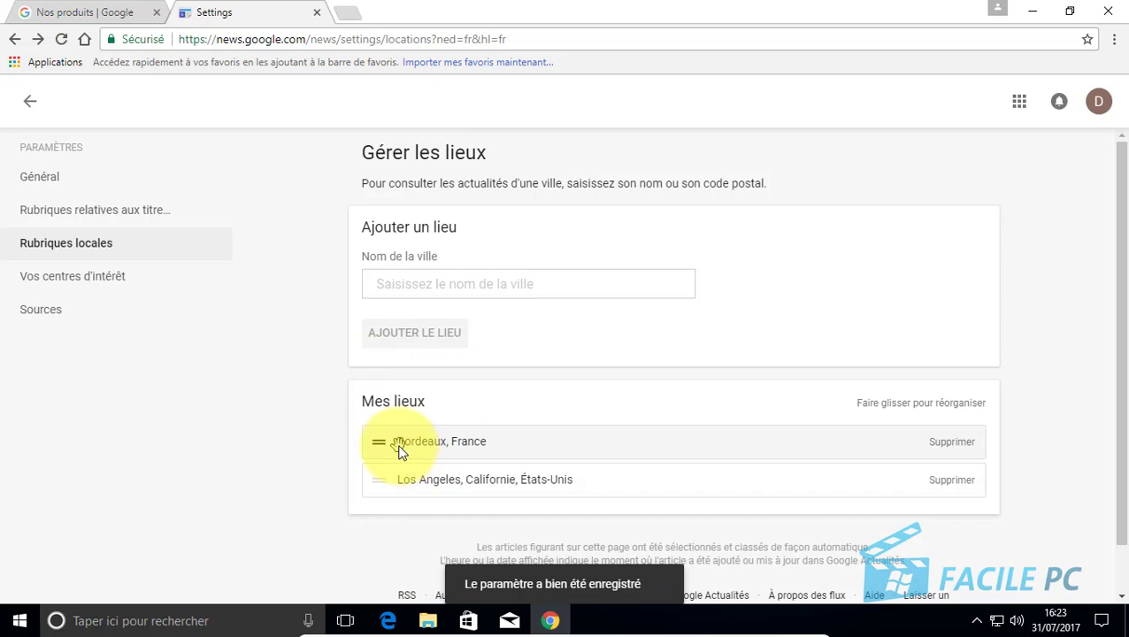
Step: Move Los Angeles above Bordeaux in the list of saved places, then put Bordeaux back first
{"action": "left_click_drag", "start_coordinate": [396, 486], "coordinate": [392, 445]}
{"action": "left_click", "coordinate": [387, 483]}
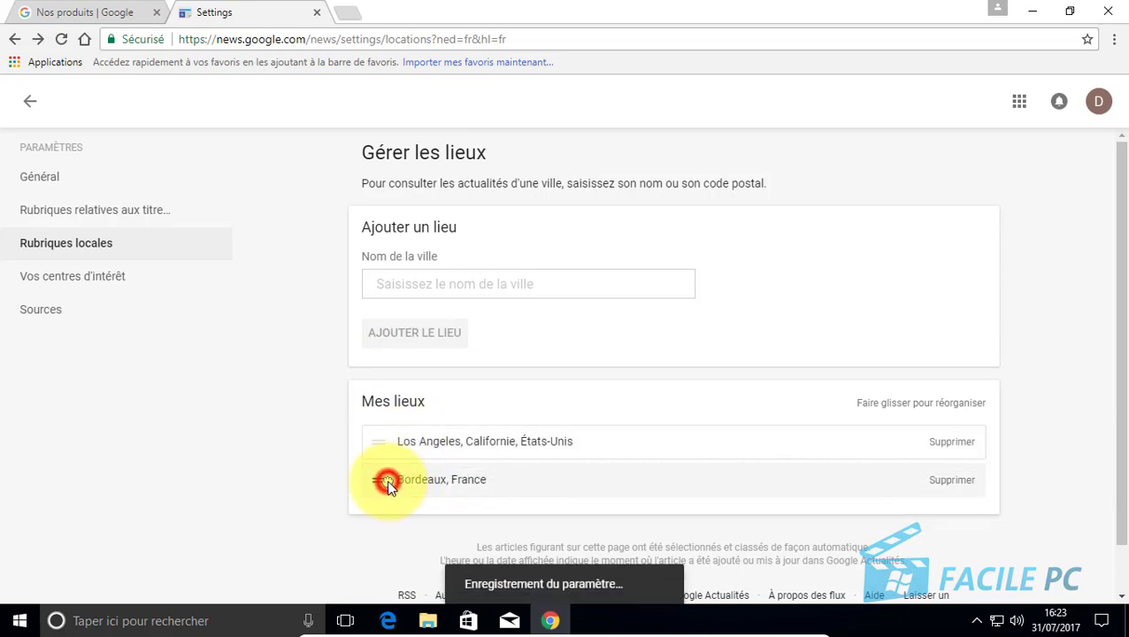
{"action": "left_click_drag", "start_coordinate": [387, 486], "coordinate": [406, 441]}
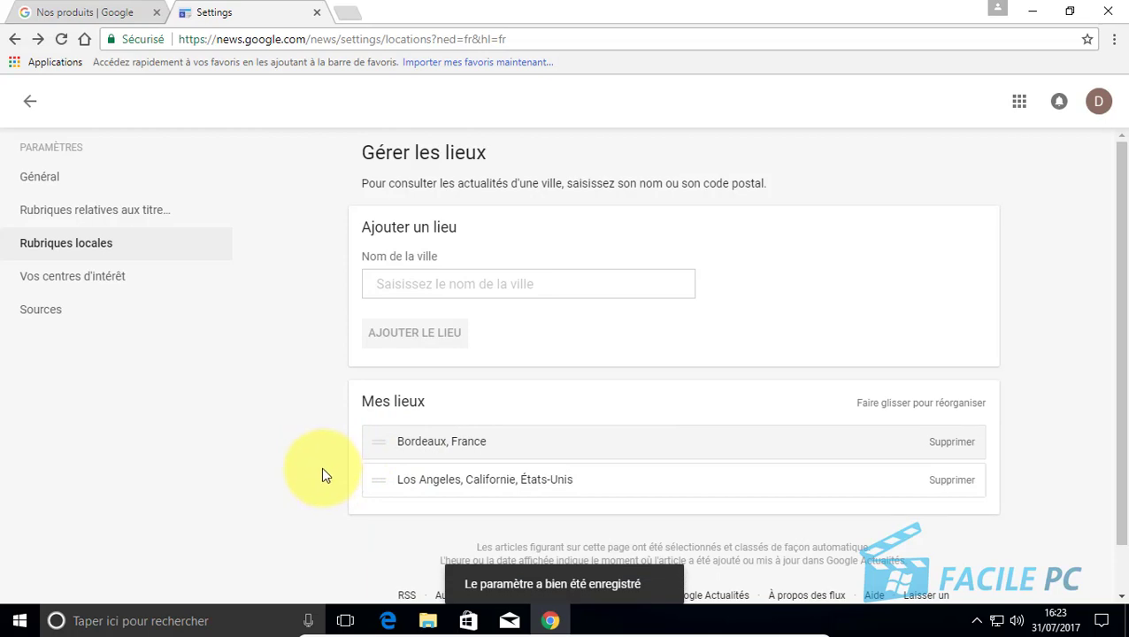
Step: Return to the news, open the local news and skim the Bordeaux section's articles and weather
{"action": "left_click", "coordinate": [31, 103]}
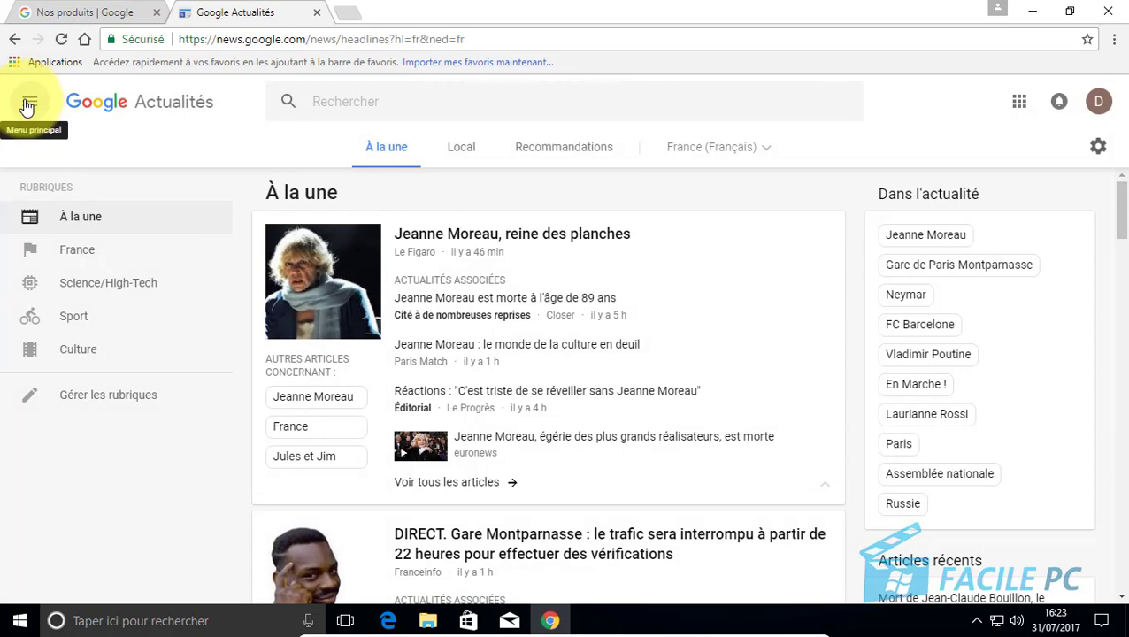
{"action": "left_click", "coordinate": [461, 150]}
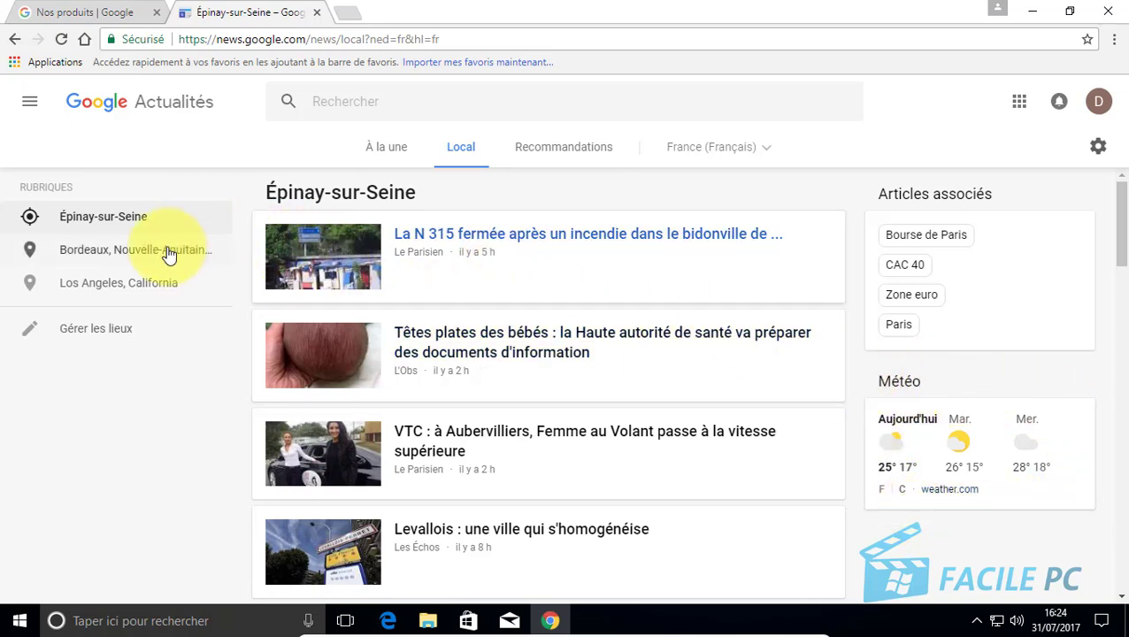
{"action": "left_click", "coordinate": [124, 254]}
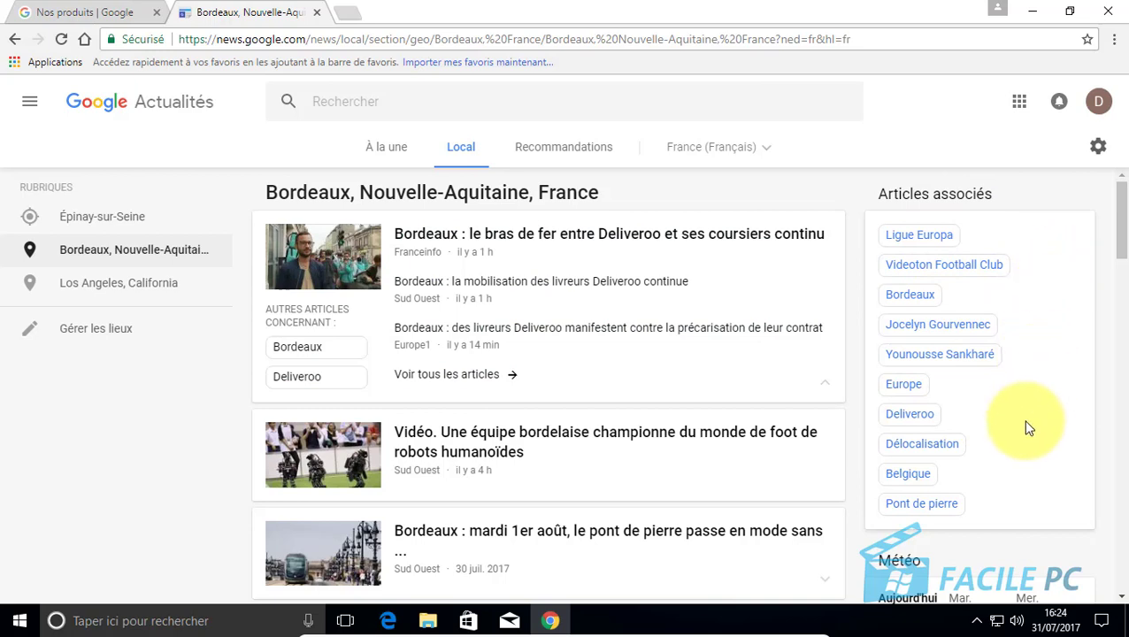
{"action": "scroll", "coordinate": [1026, 428], "scroll_direction": "down", "scroll_amount": 2}
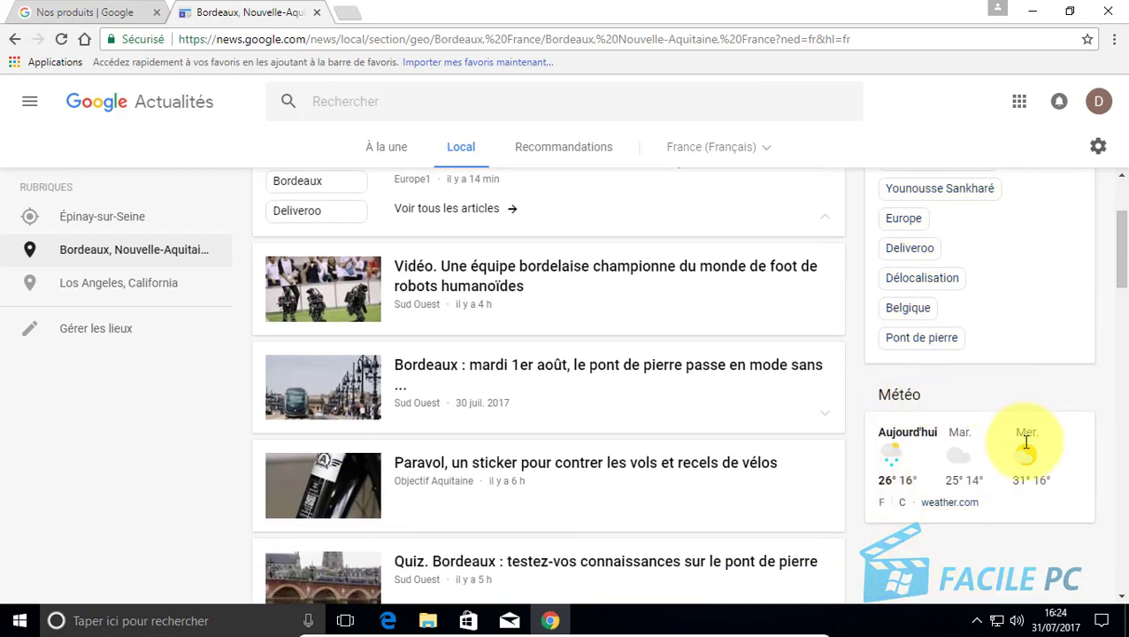
{"action": "scroll", "coordinate": [903, 526], "scroll_direction": "up", "scroll_amount": 2}
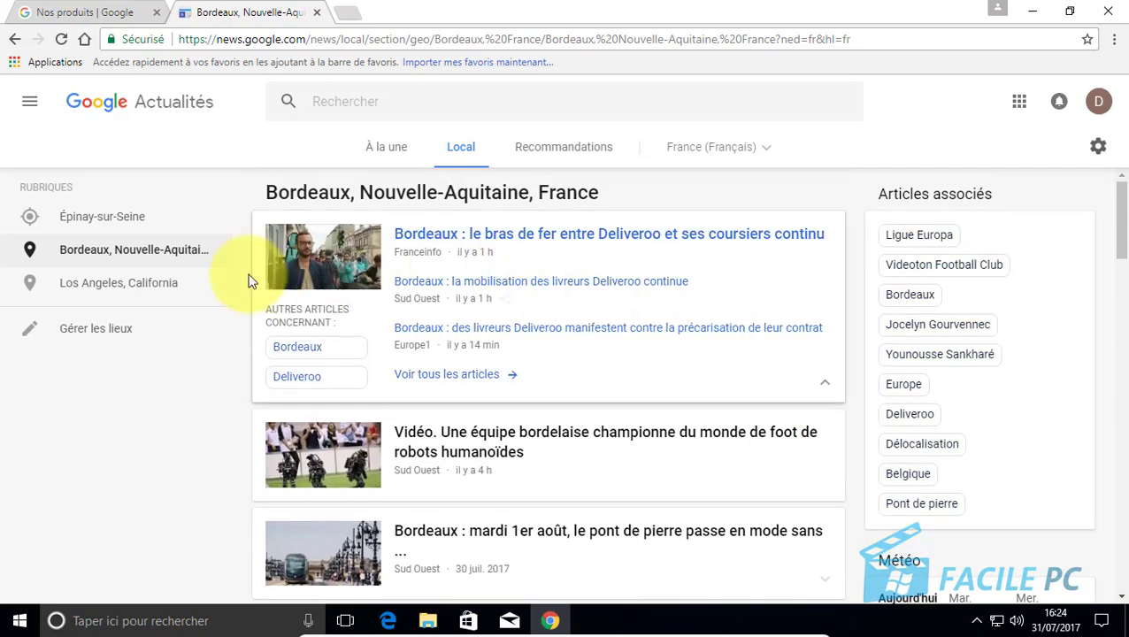
Step: Open the Los Angeles local section and skim its articles and weather
{"action": "left_click", "coordinate": [128, 284]}
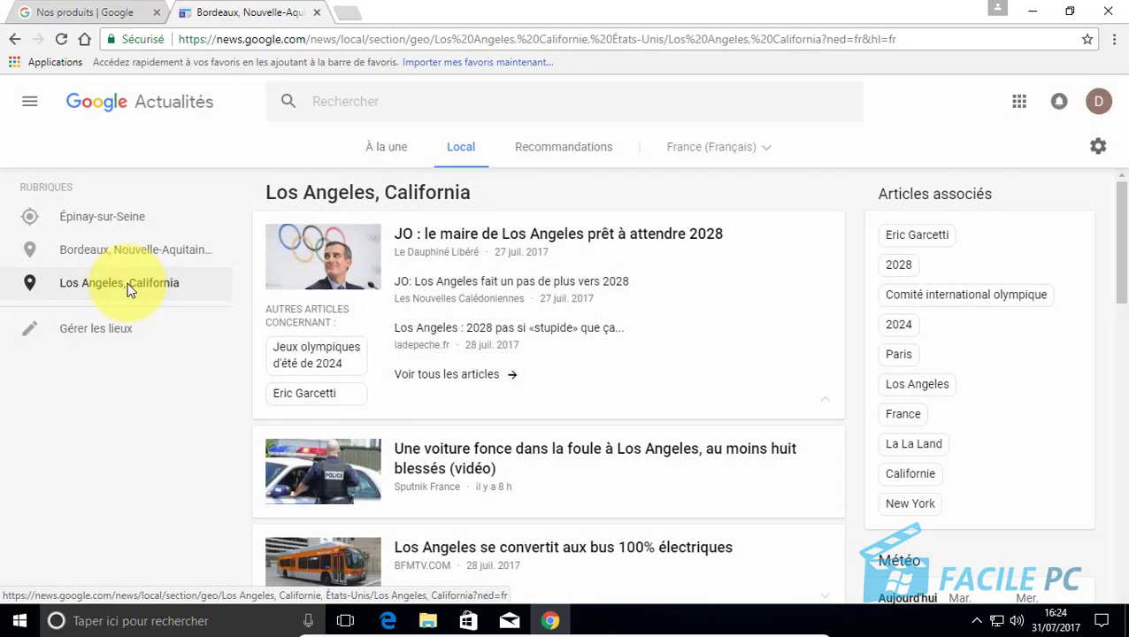
{"action": "scroll", "coordinate": [579, 380], "scroll_direction": "down", "scroll_amount": 1}
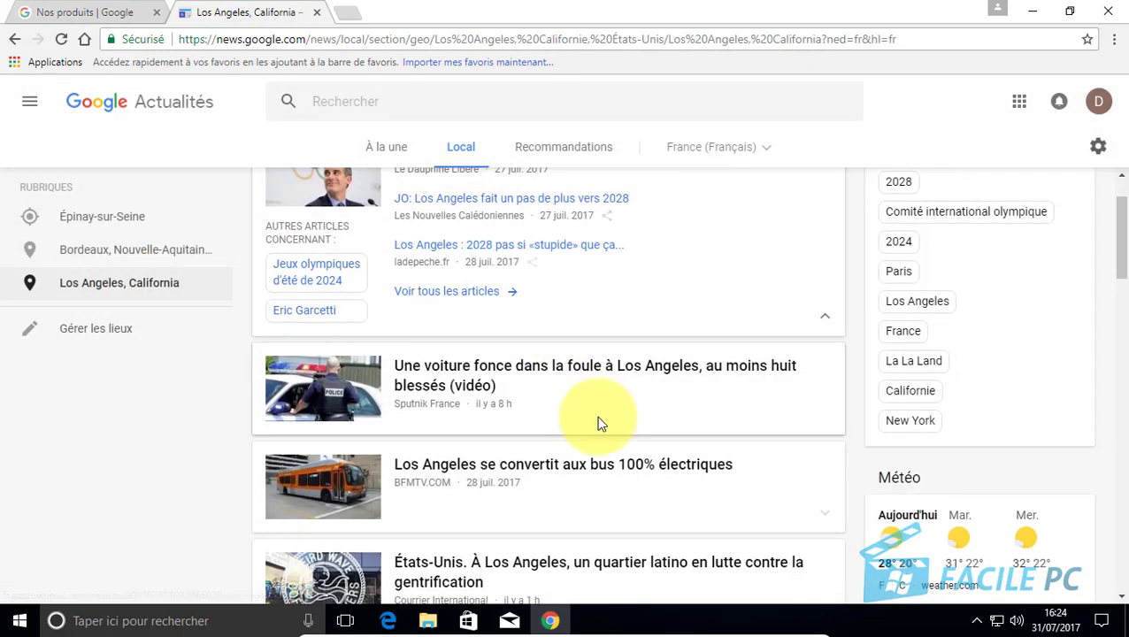
{"action": "scroll", "coordinate": [619, 443], "scroll_direction": "down", "scroll_amount": 3}
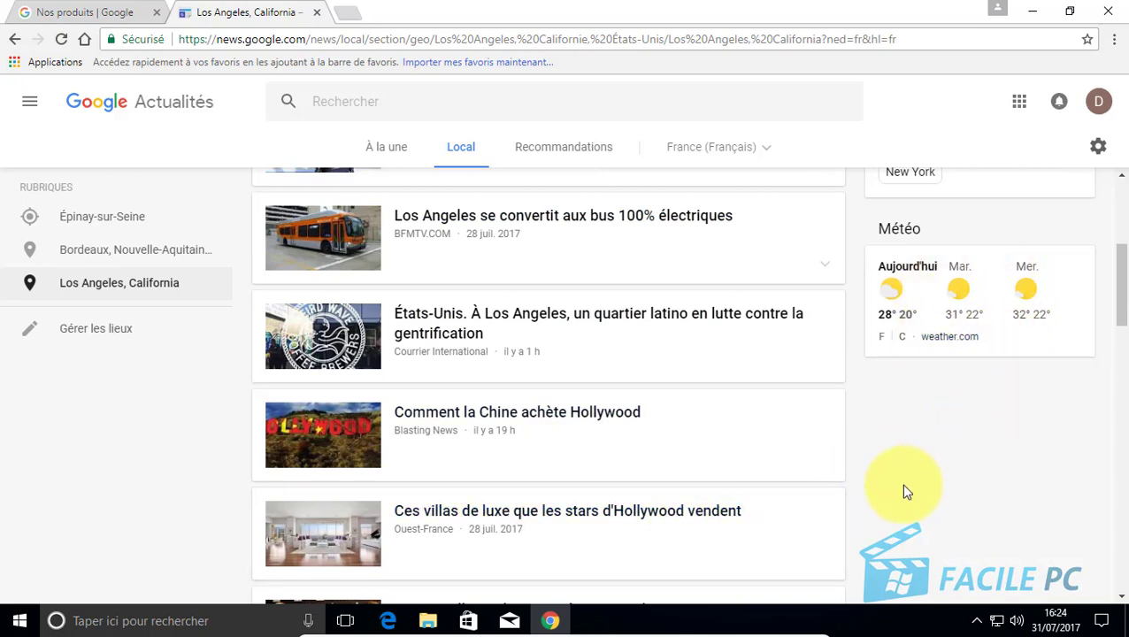
{"action": "scroll", "coordinate": [902, 491], "scroll_direction": "up", "scroll_amount": 4}
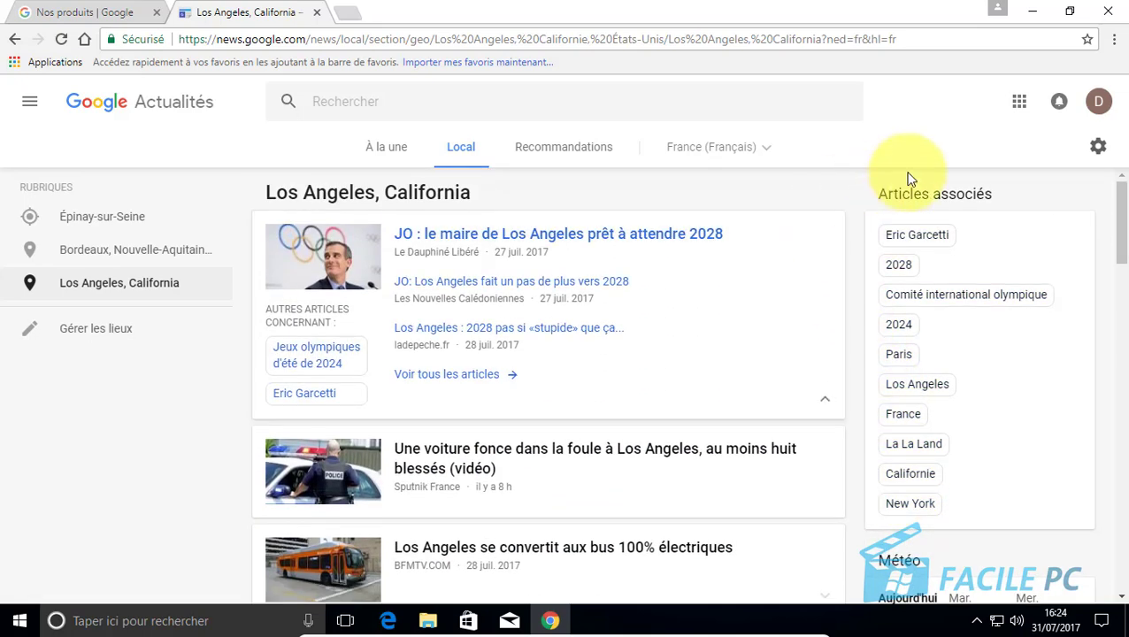
Step: Open the interests settings and add the topics Musique and Cinéma
{"action": "left_click", "coordinate": [1095, 152]}
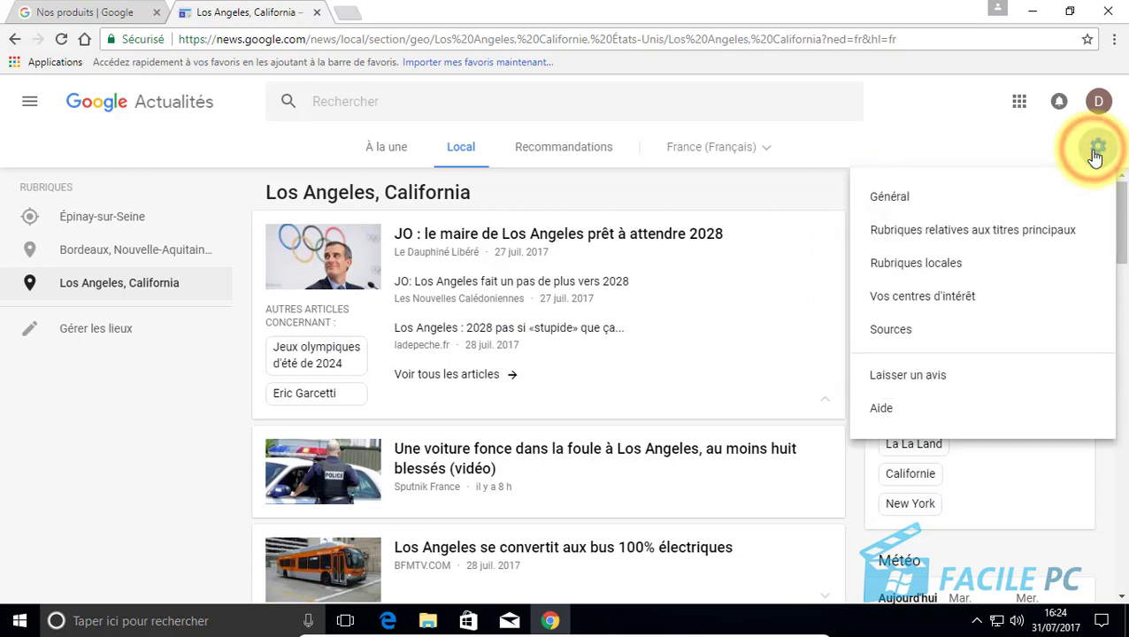
{"action": "left_click", "coordinate": [913, 301]}
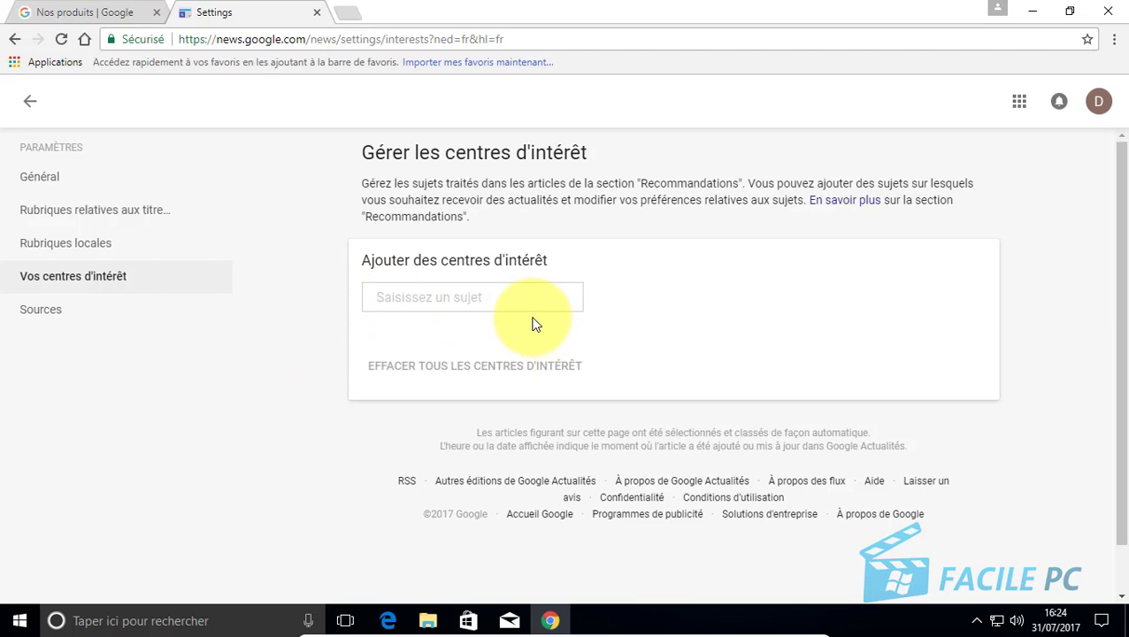
{"action": "type", "text": "musique"}
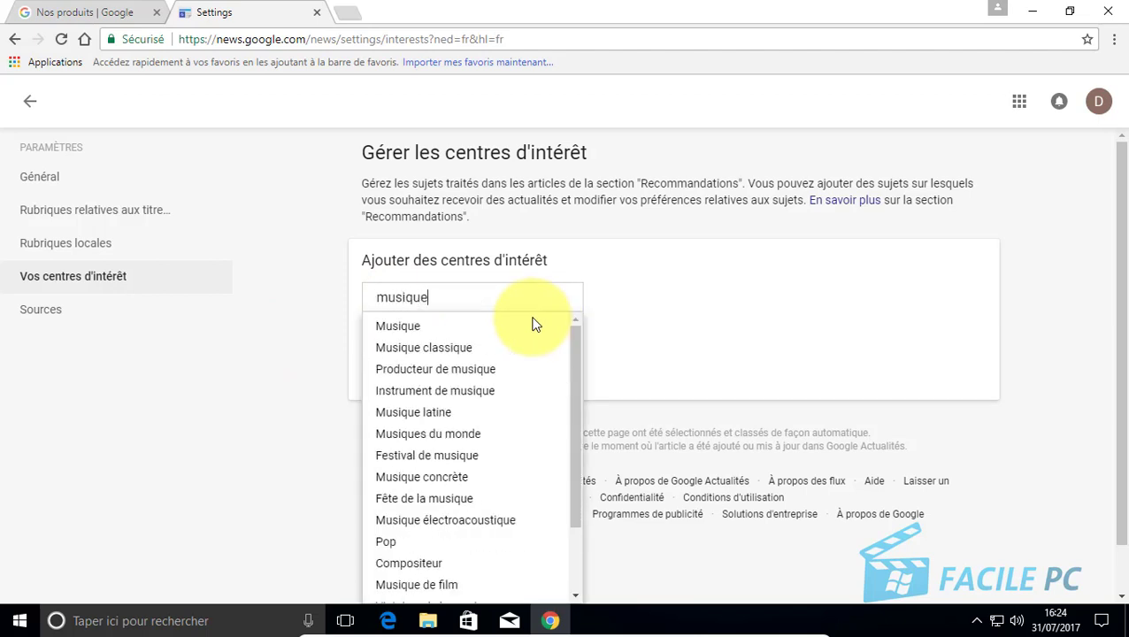
{"action": "left_click", "coordinate": [404, 328]}
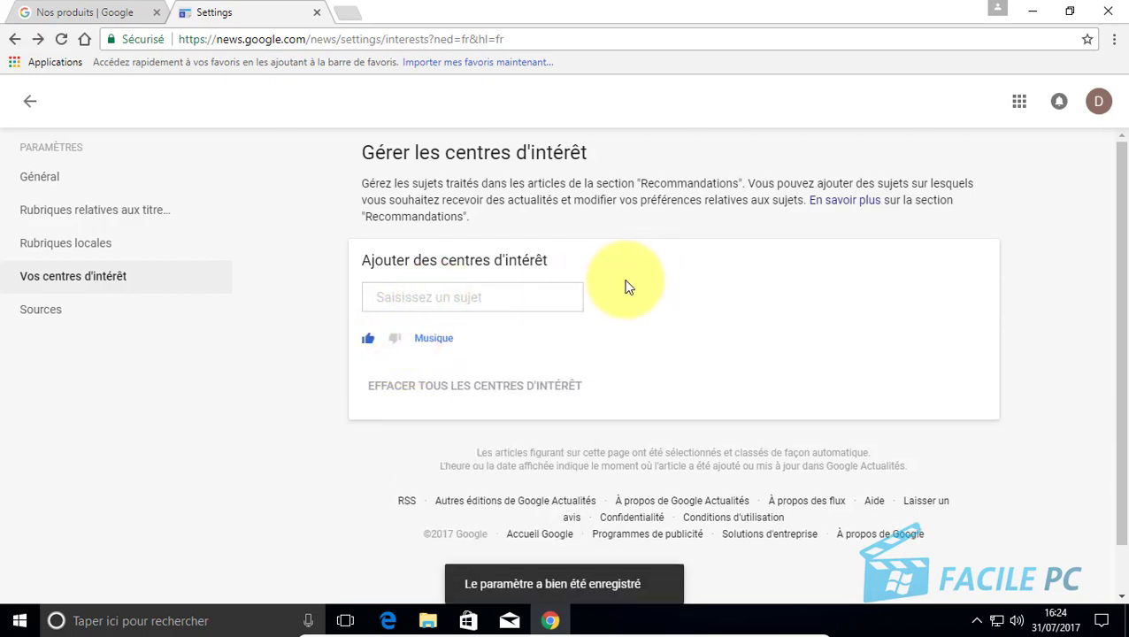
{"action": "type", "text": "cinéma"}
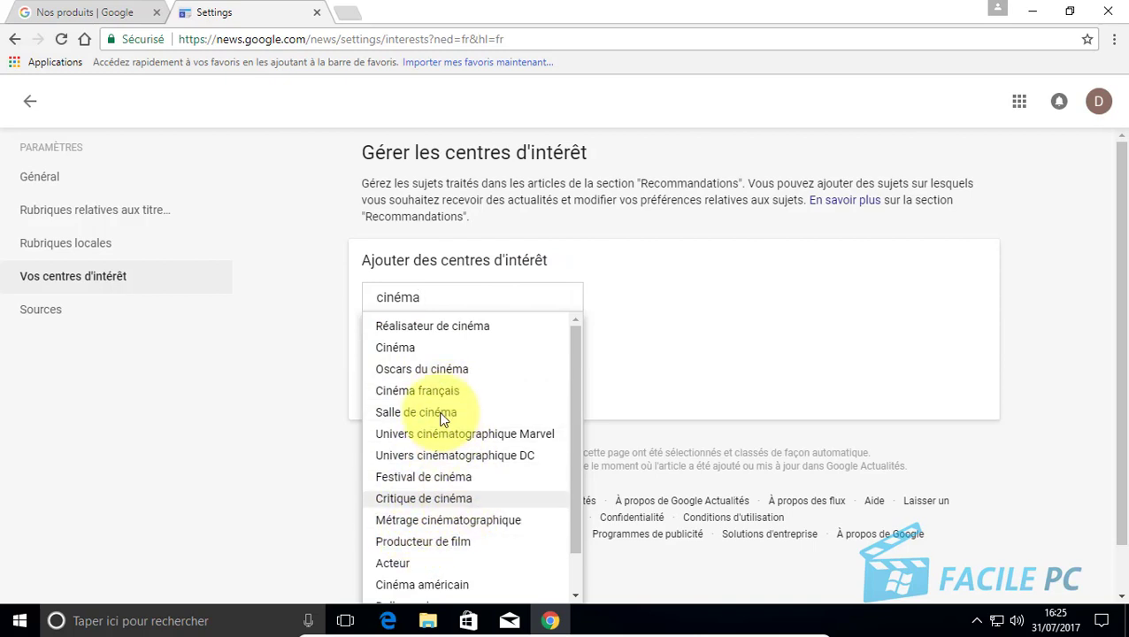
{"action": "left_click", "coordinate": [411, 349]}
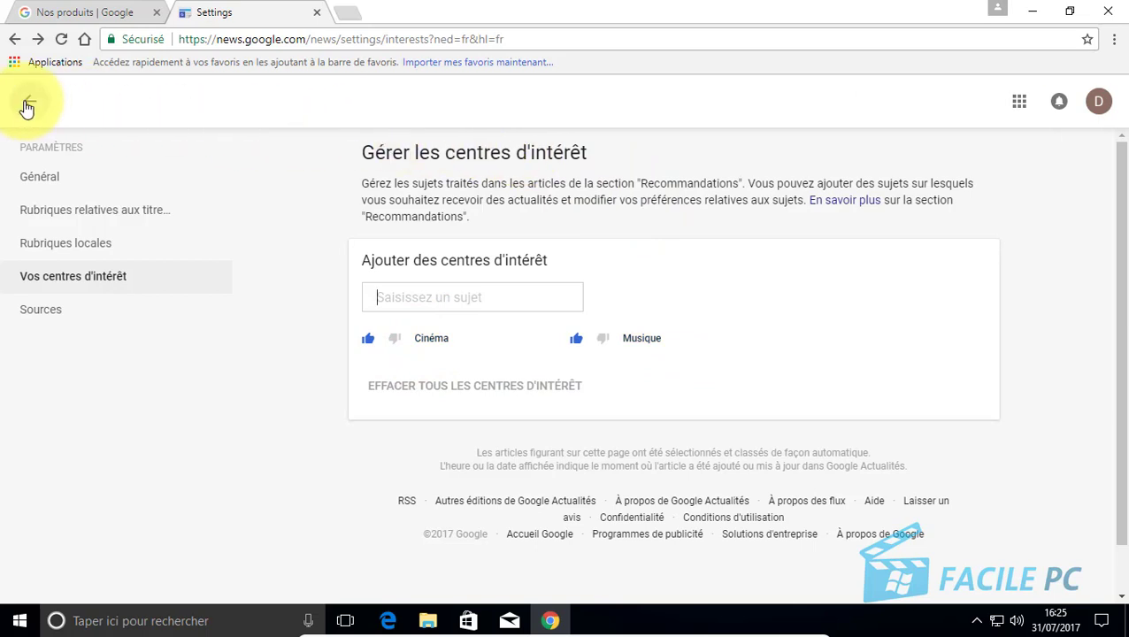
Step: Return to the news and look through the recommended articles based on the chosen interests
{"action": "left_click", "coordinate": [28, 107]}
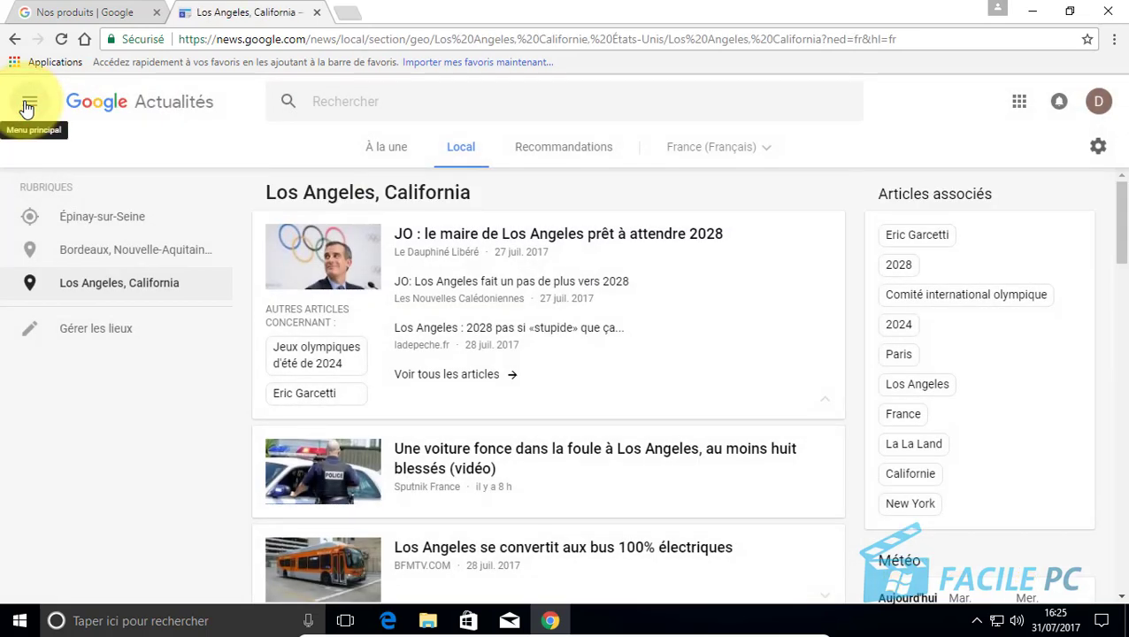
{"action": "left_click", "coordinate": [557, 158]}
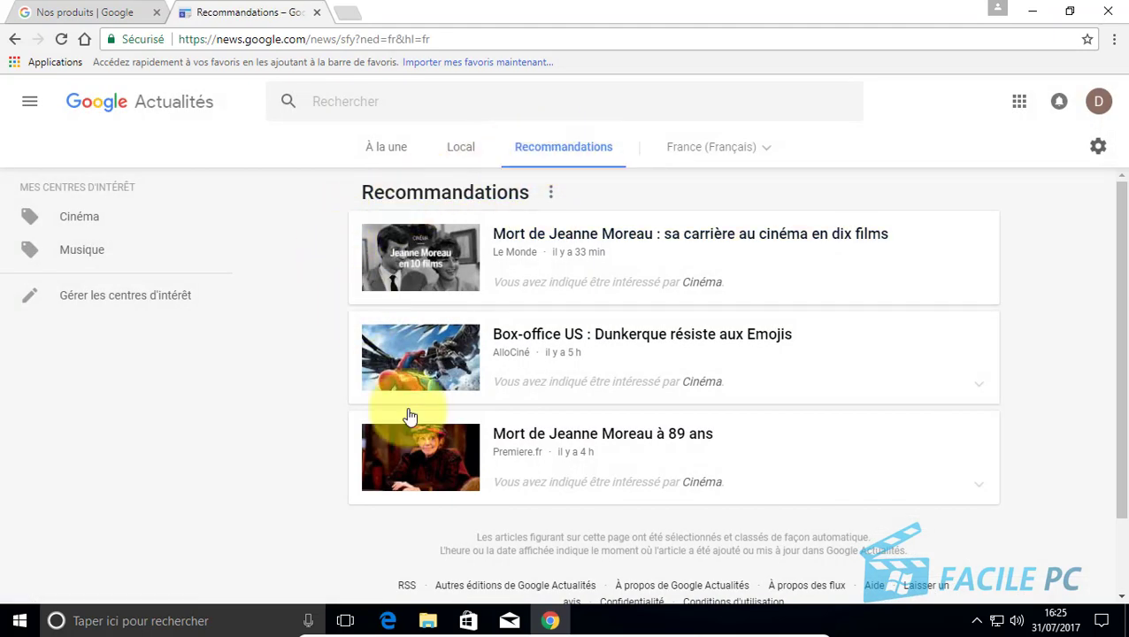
{"action": "scroll", "coordinate": [360, 523], "scroll_direction": "down", "scroll_amount": 2}
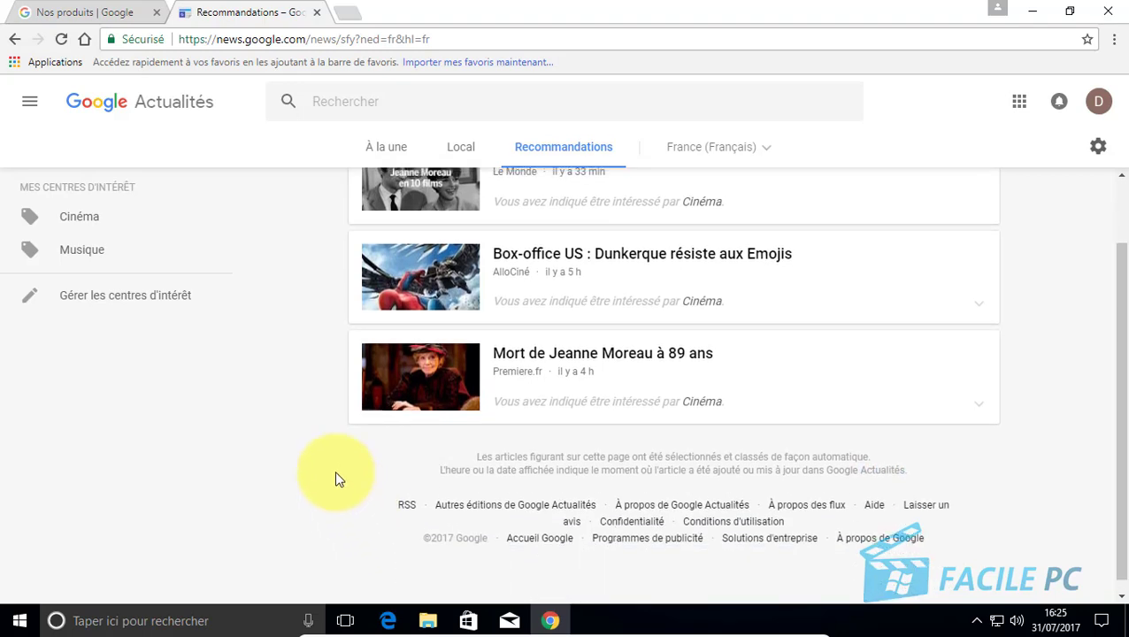
{"action": "scroll", "coordinate": [337, 479], "scroll_direction": "up", "scroll_amount": 2}
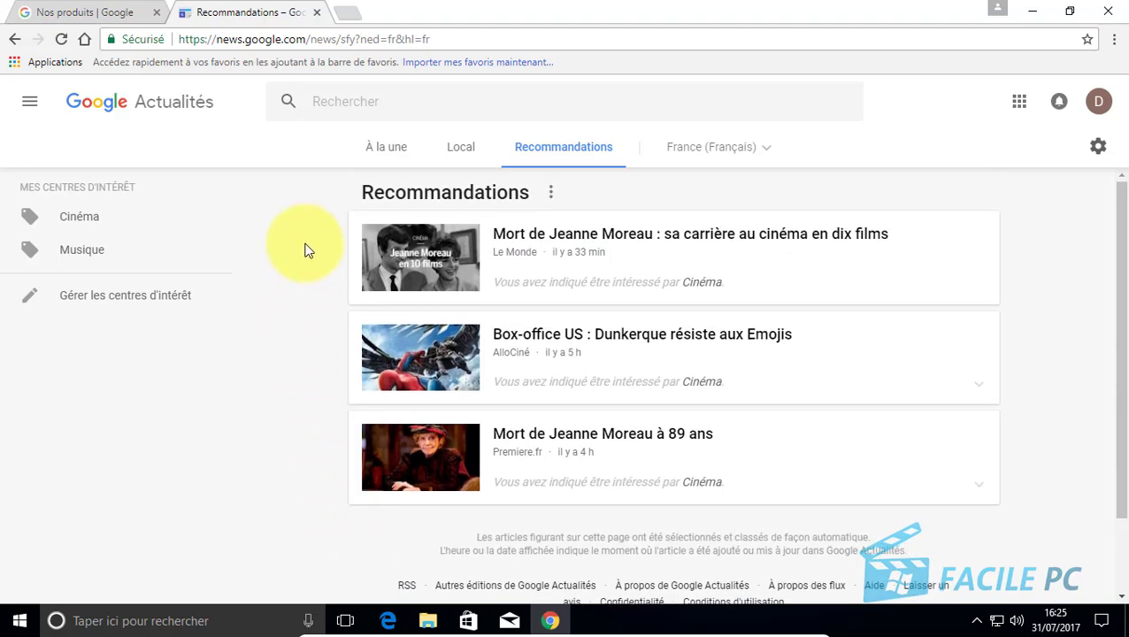
Step: Open the Cinéma interest in the recommendations and skim its articles
{"action": "left_click", "coordinate": [72, 222]}
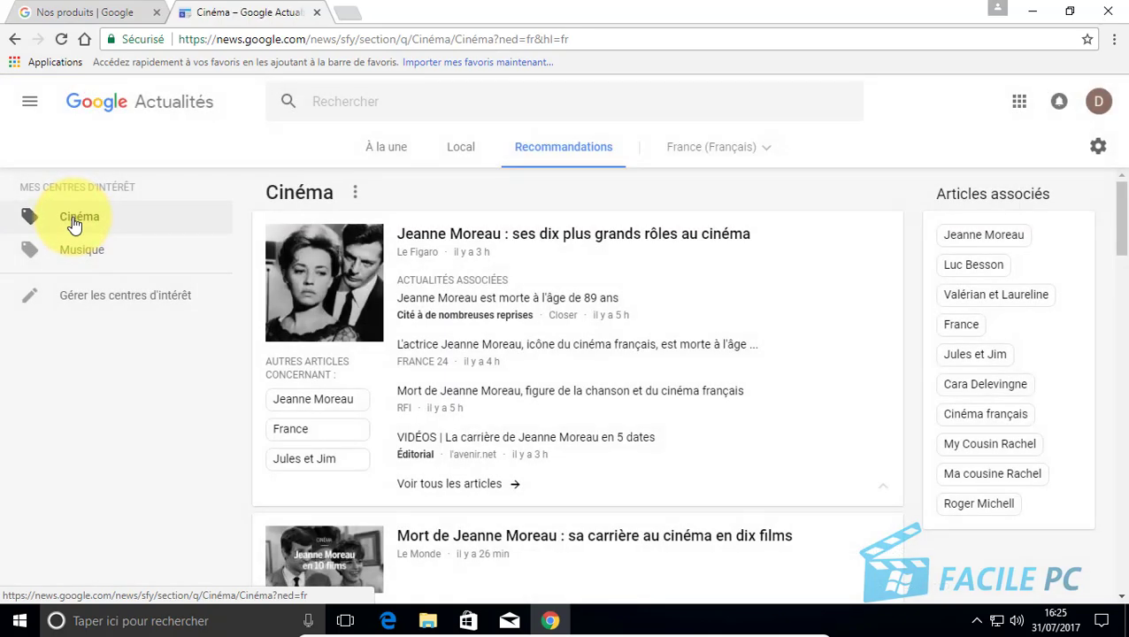
{"action": "scroll", "coordinate": [541, 291], "scroll_direction": "down", "scroll_amount": 5}
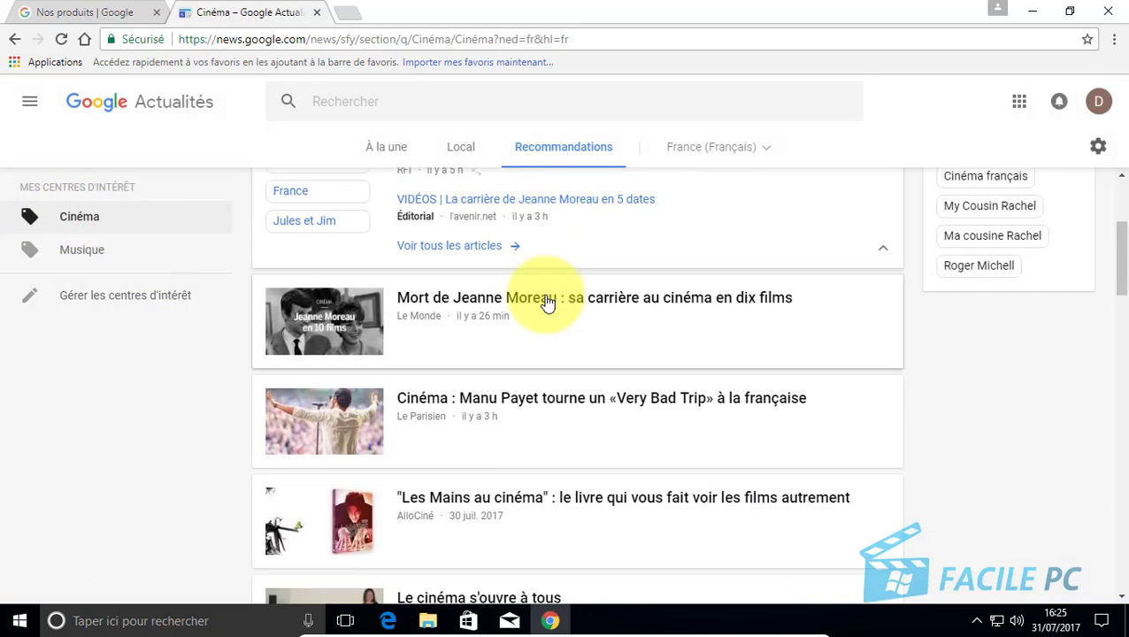
{"action": "scroll", "coordinate": [602, 453], "scroll_direction": "down", "scroll_amount": 1}
{"action": "scroll", "coordinate": [584, 487], "scroll_direction": "down", "scroll_amount": 4}
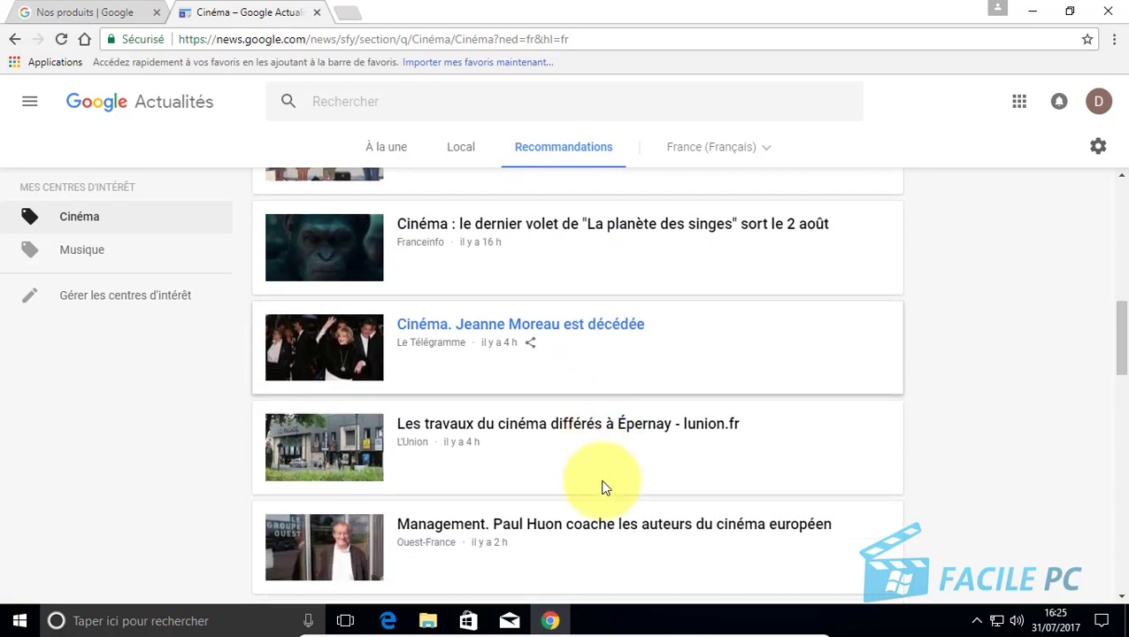
{"action": "scroll", "coordinate": [520, 518], "scroll_direction": "up", "scroll_amount": 4}
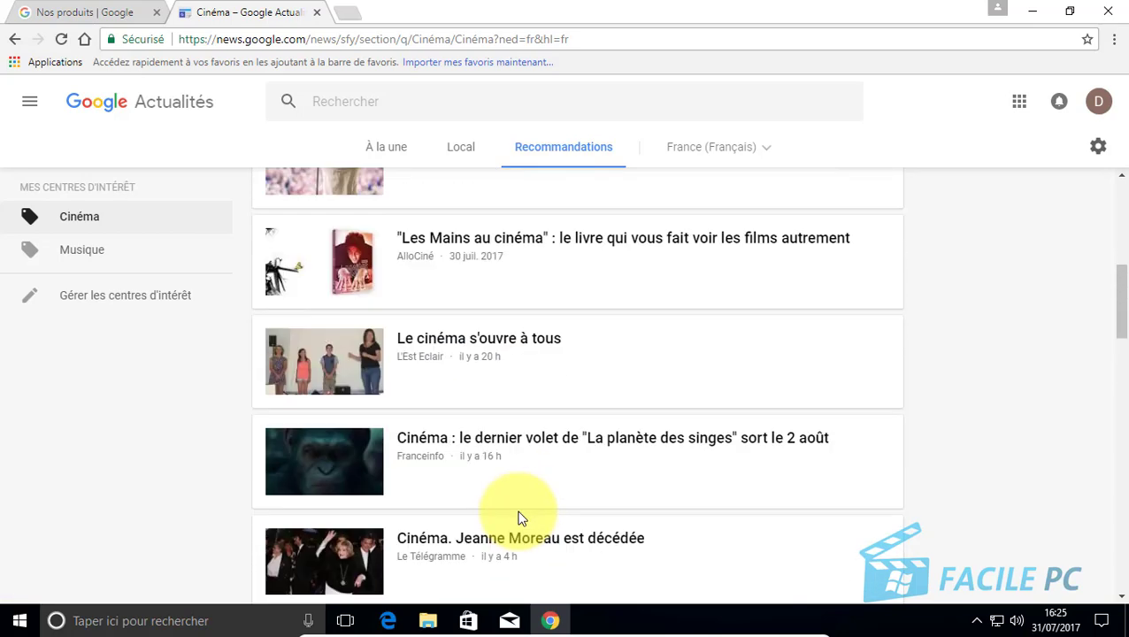
{"action": "scroll", "coordinate": [520, 517], "scroll_direction": "down", "scroll_amount": 4}
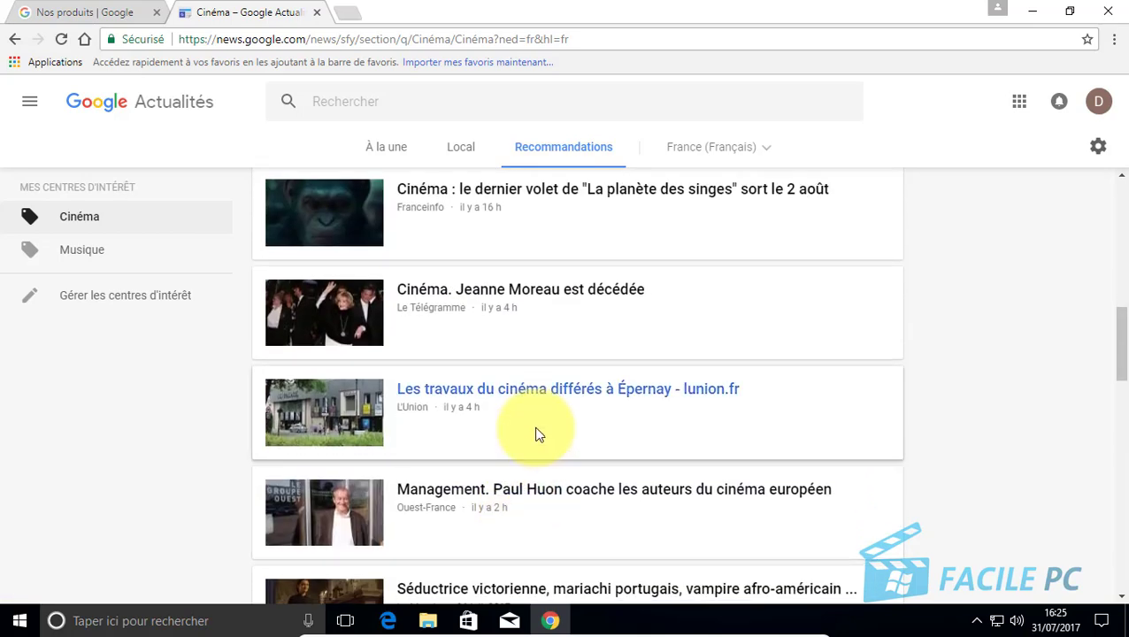
Step: Skim the remaining articles further down the Cinéma list
{"action": "scroll", "coordinate": [536, 435], "scroll_direction": "down", "scroll_amount": 1}
{"action": "scroll", "coordinate": [546, 411], "scroll_direction": "down", "scroll_amount": 2}
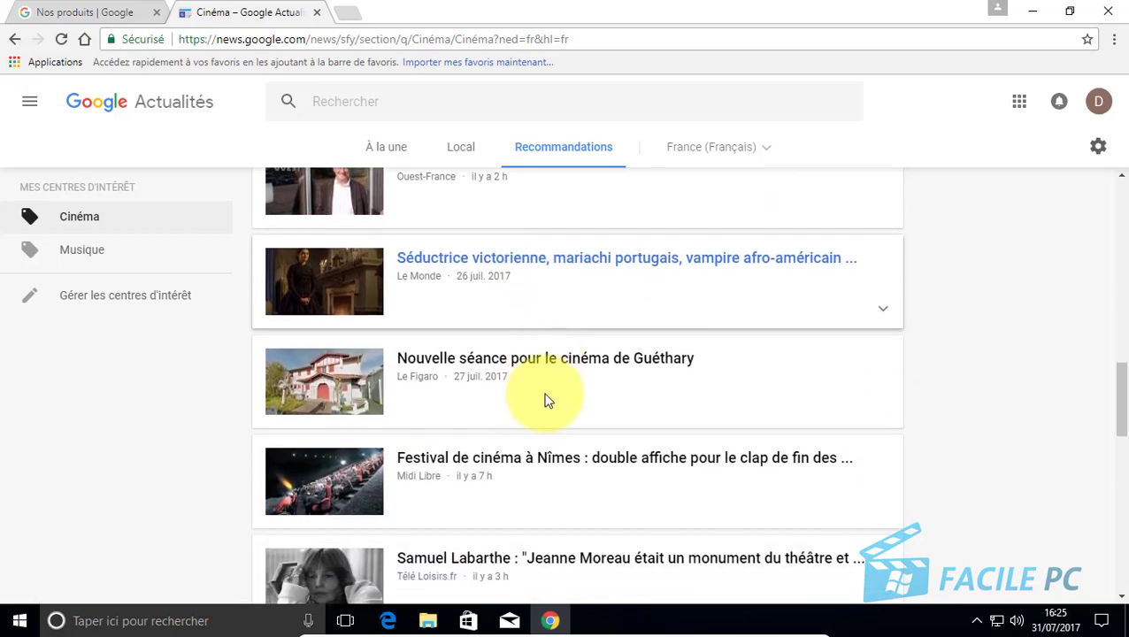
{"action": "scroll", "coordinate": [546, 404], "scroll_direction": "down", "scroll_amount": 1}
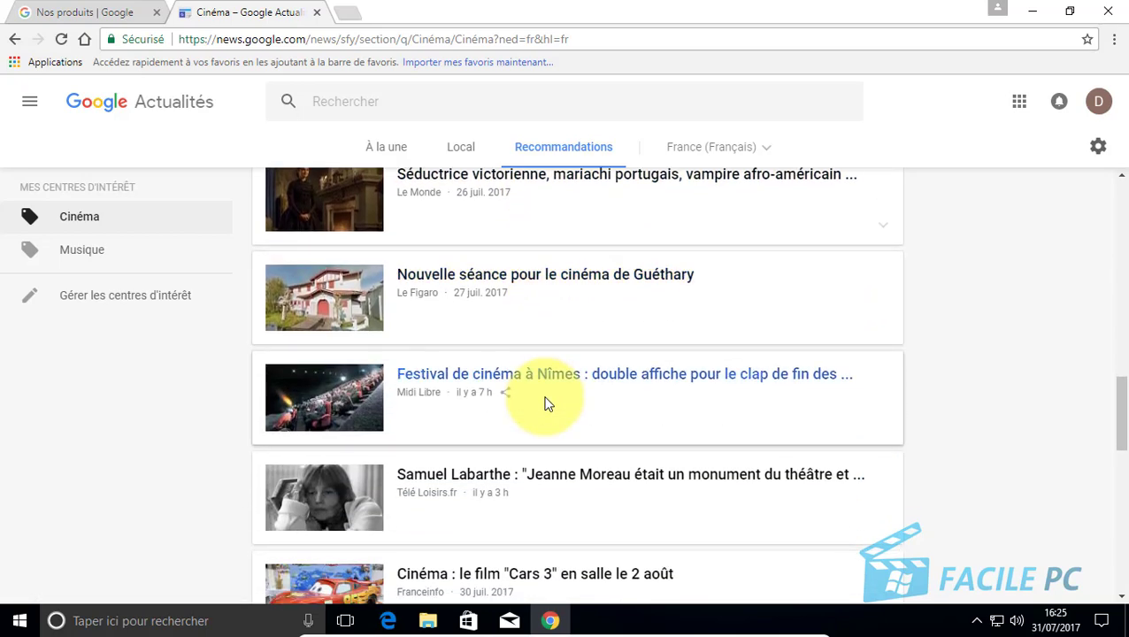
Step: Open the Musique interest in the recommendations and skim its articles
{"action": "left_click", "coordinate": [78, 253]}
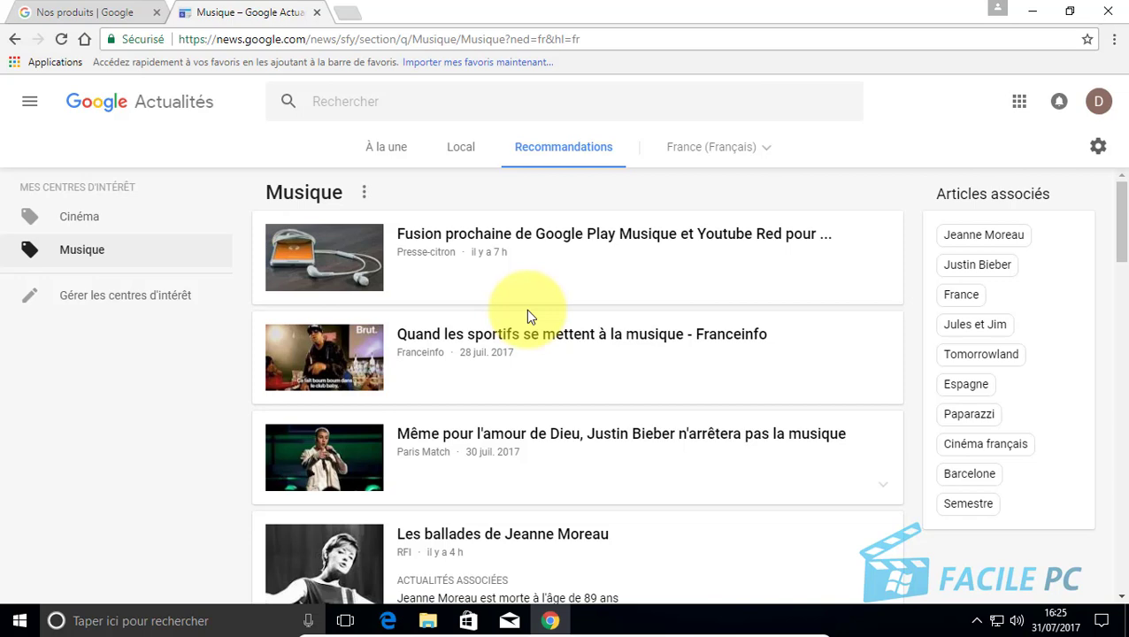
{"action": "scroll", "coordinate": [535, 301], "scroll_direction": "down", "scroll_amount": 3}
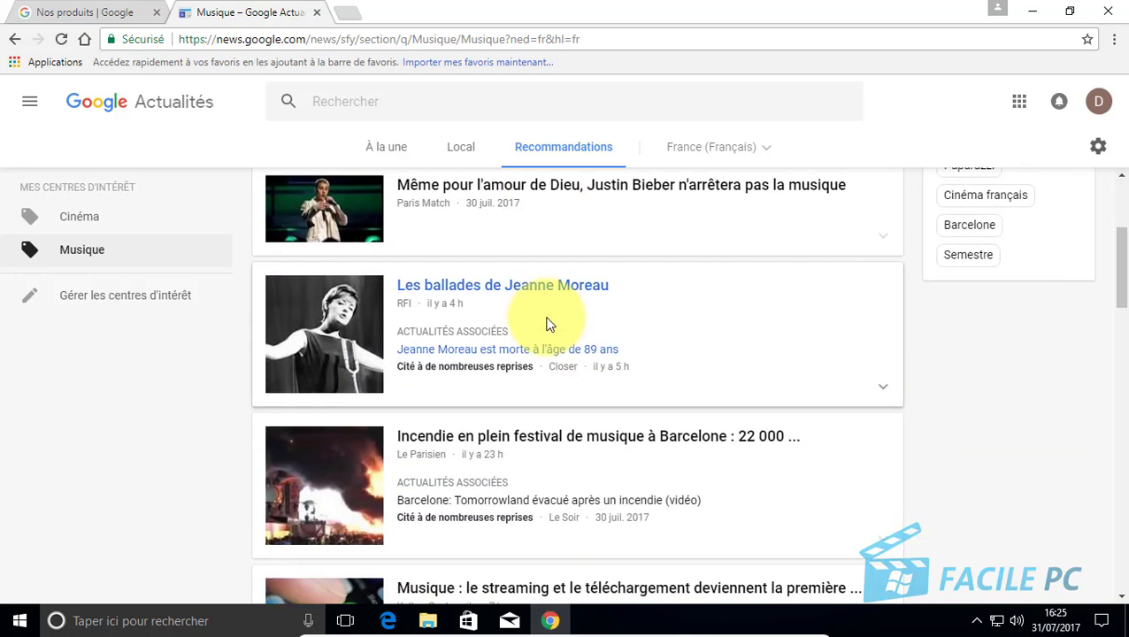
{"action": "scroll", "coordinate": [553, 362], "scroll_direction": "down", "scroll_amount": 1}
{"action": "scroll", "coordinate": [570, 434], "scroll_direction": "down", "scroll_amount": 2}
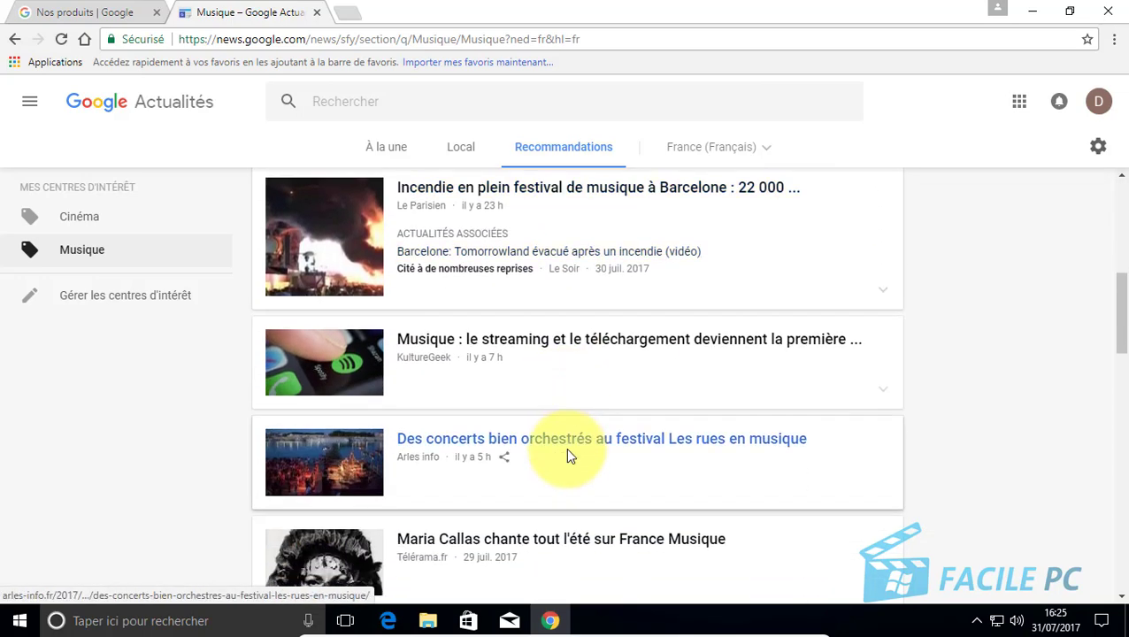
{"action": "scroll", "coordinate": [569, 454], "scroll_direction": "down", "scroll_amount": 3}
{"action": "scroll", "coordinate": [576, 483], "scroll_direction": "up", "scroll_amount": 10}
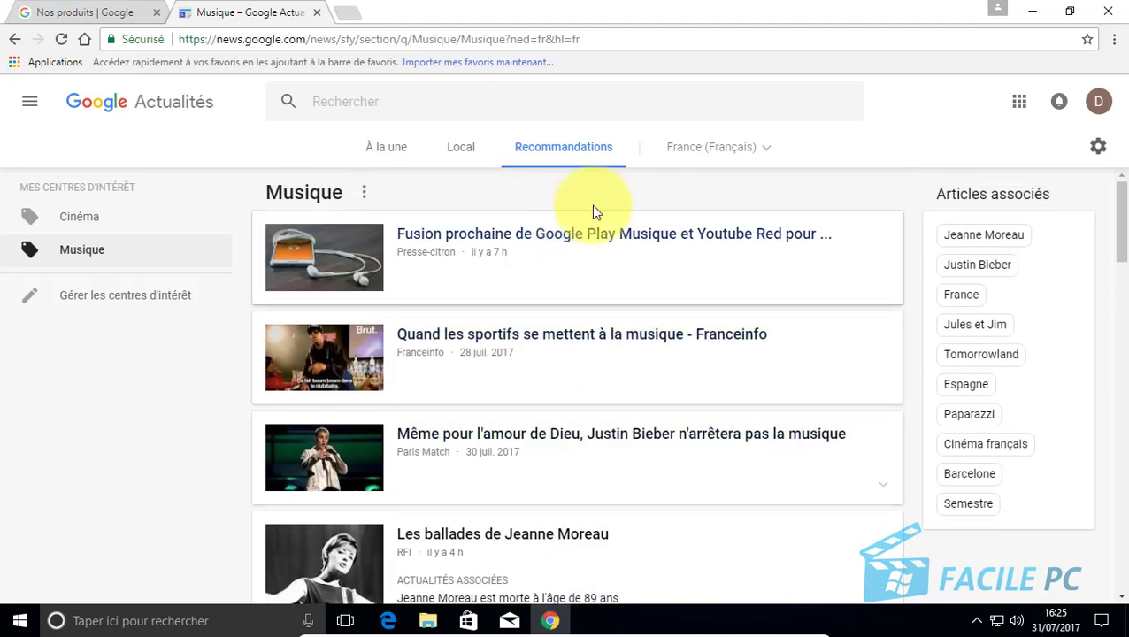
Step: Open the source preferences and add Le Parisien to the preferred sources
{"action": "left_click", "coordinate": [1096, 147]}
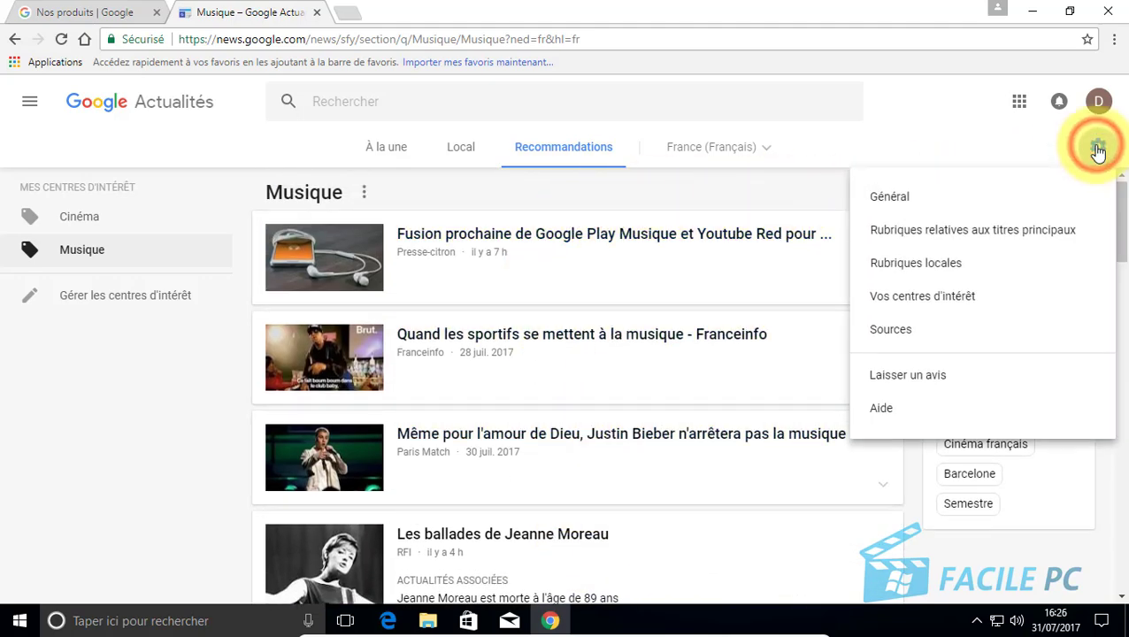
{"action": "left_click", "coordinate": [906, 334]}
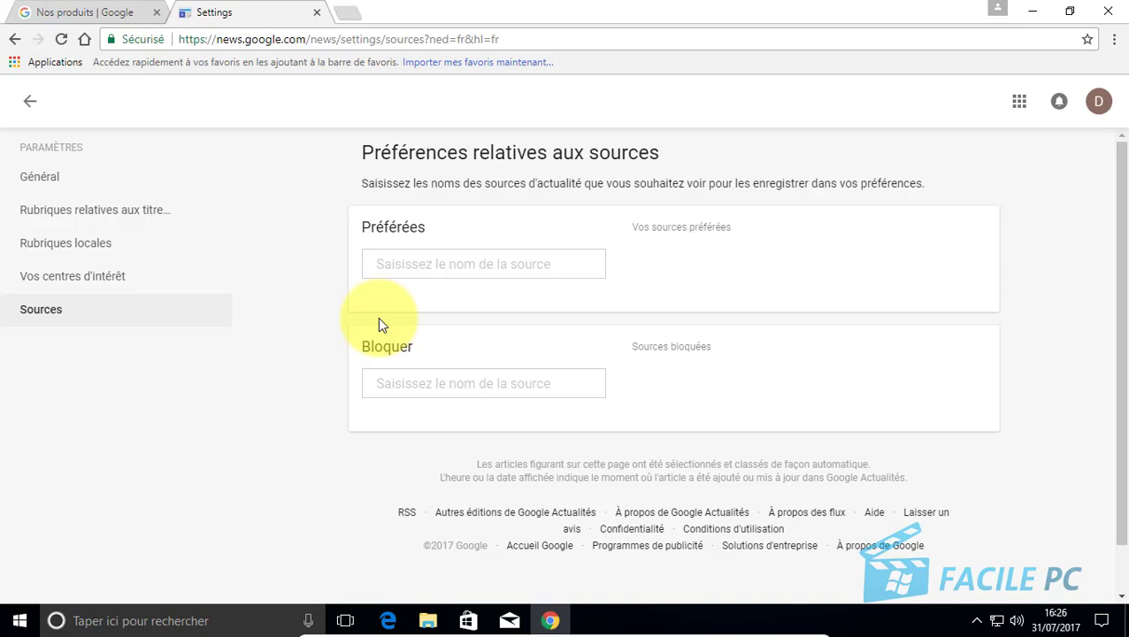
{"action": "left_click", "coordinate": [404, 267]}
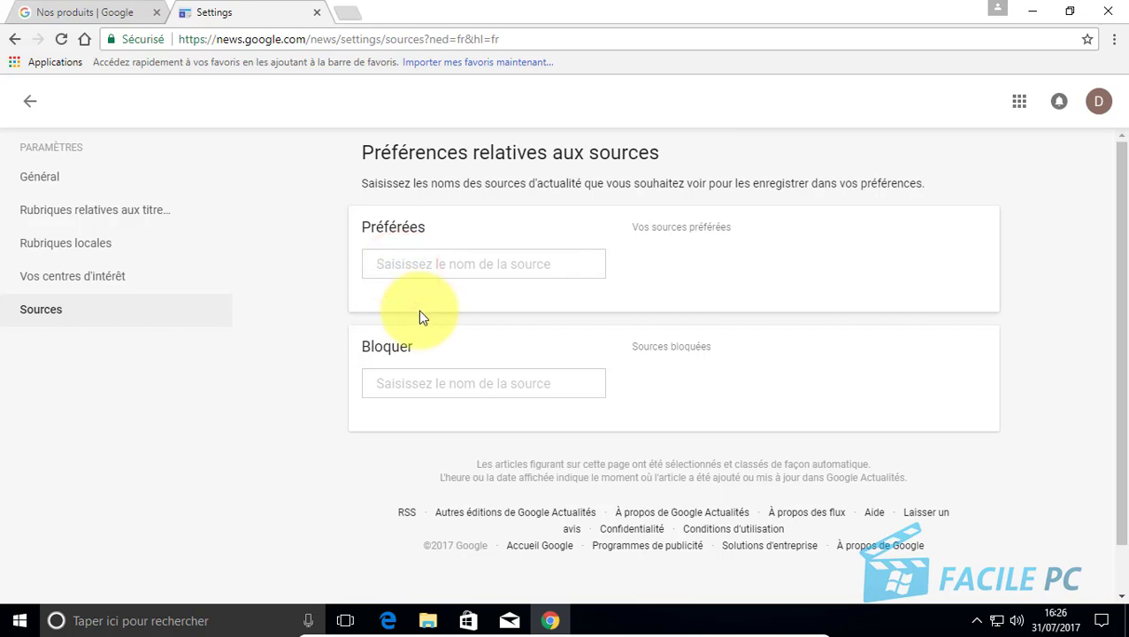
{"action": "type", "text": "le pari"}
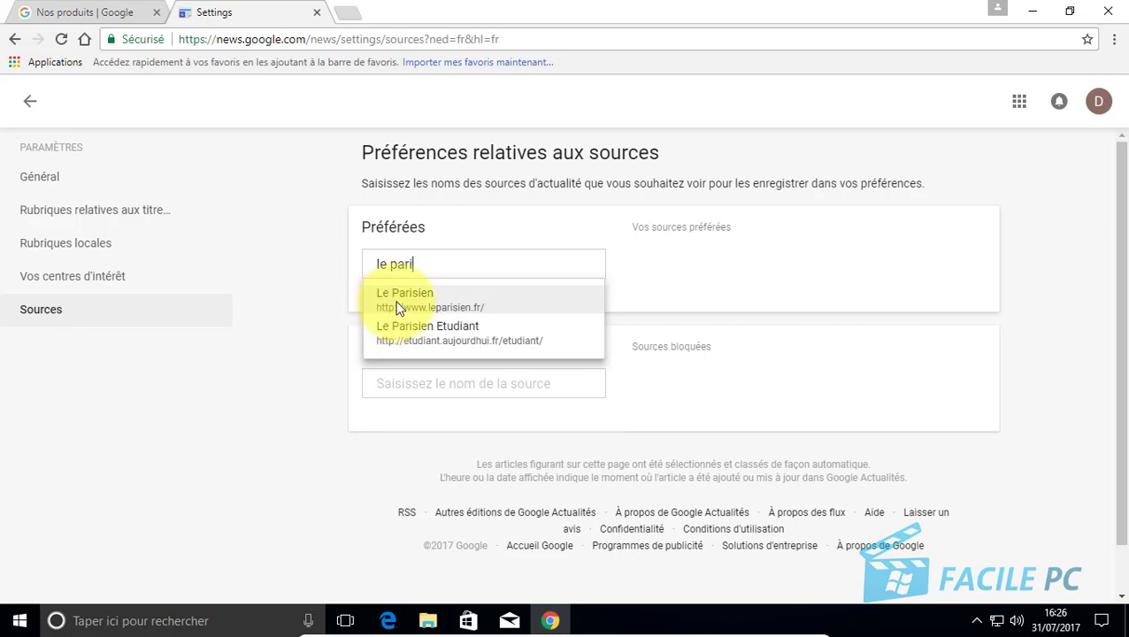
{"action": "left_click", "coordinate": [396, 303]}
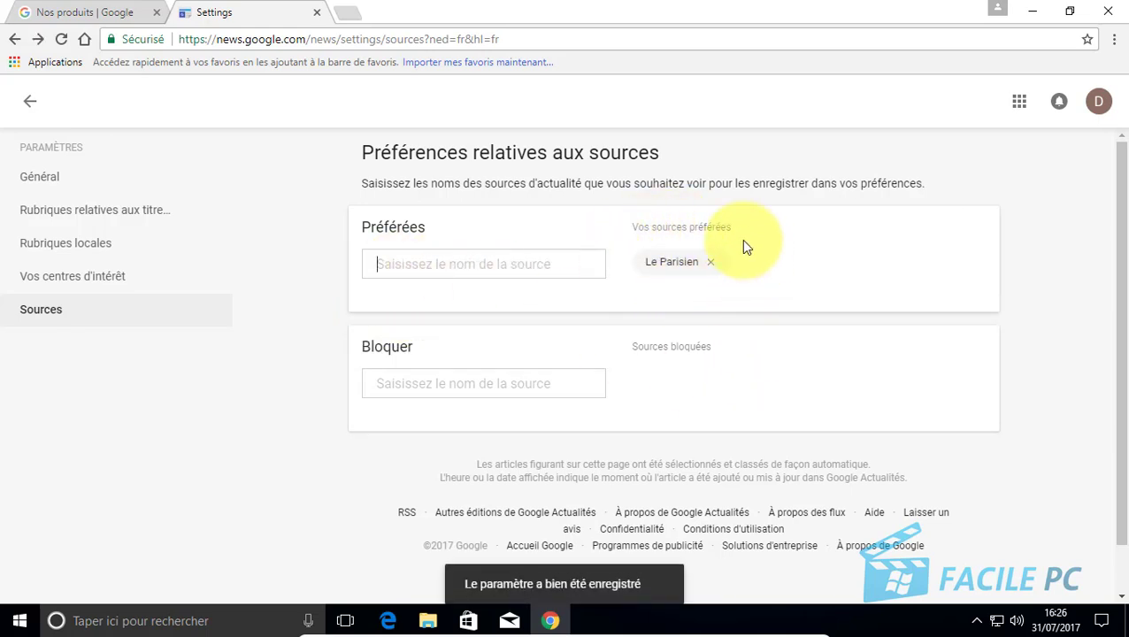
Step: Add Le Figaro to the blocked news sources
{"action": "left_click", "coordinate": [394, 386]}
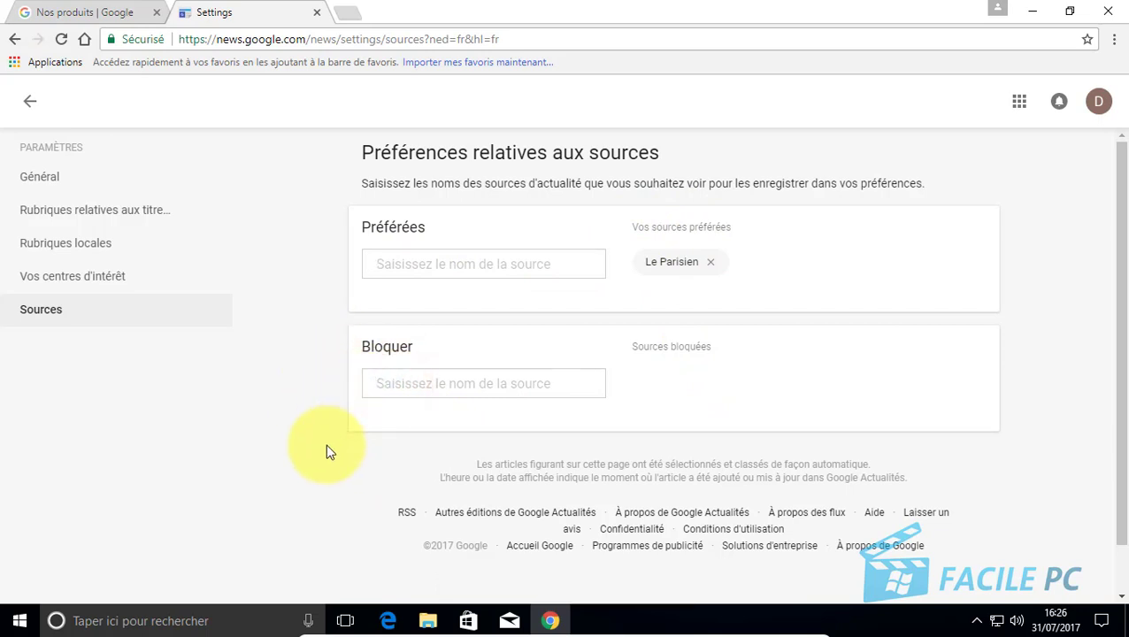
{"action": "type", "text": "le fi"}
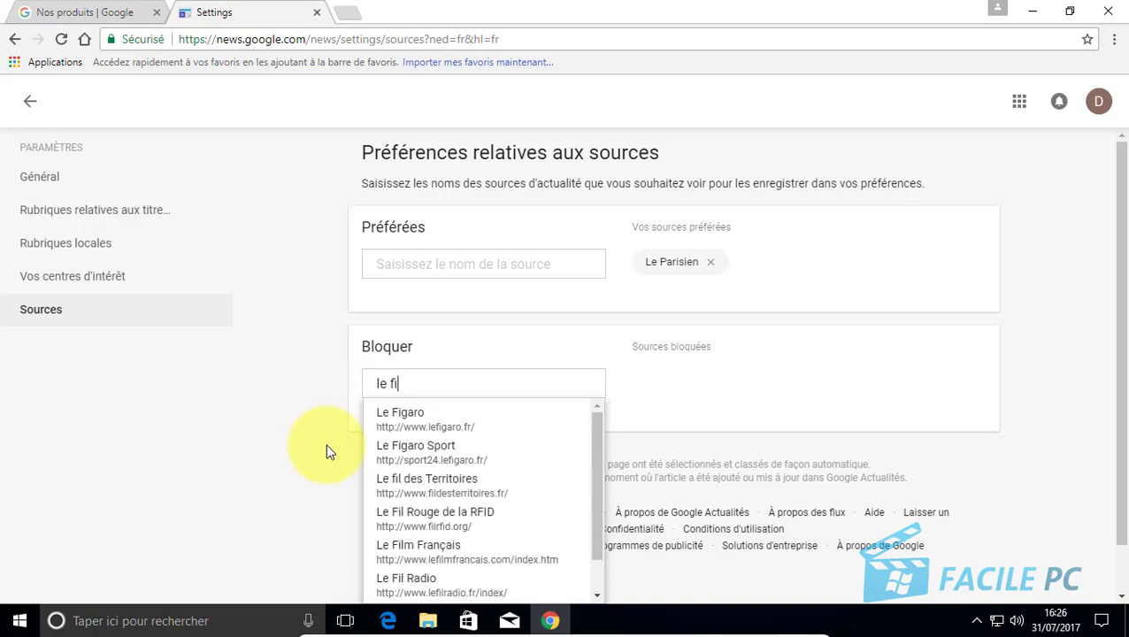
{"action": "left_click", "coordinate": [406, 418]}
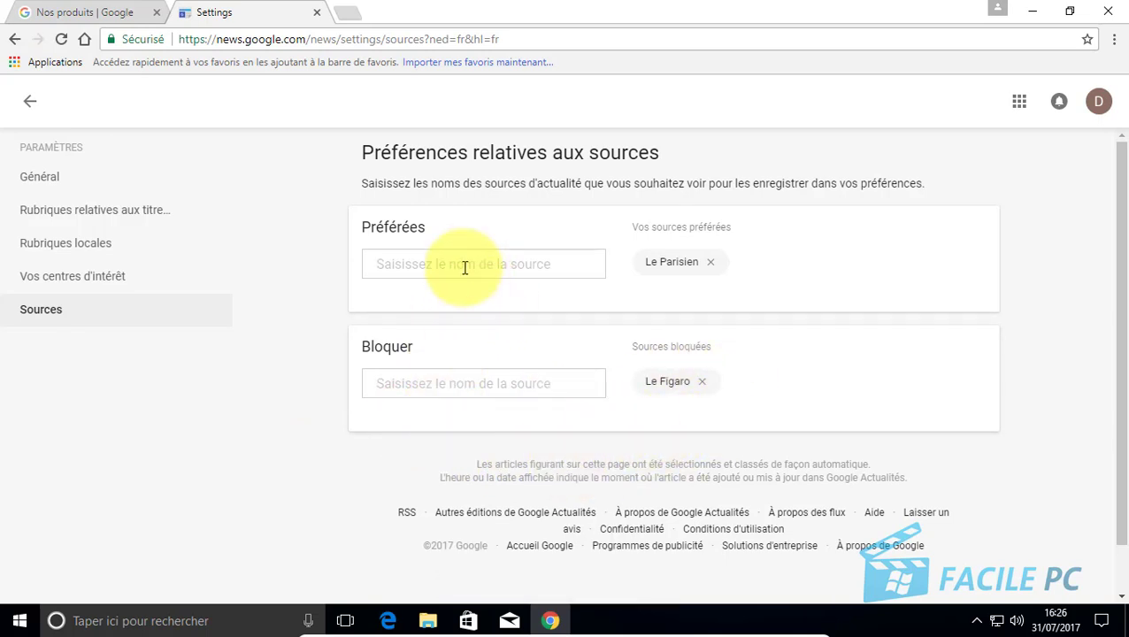
{"action": "type", "text": "le"}
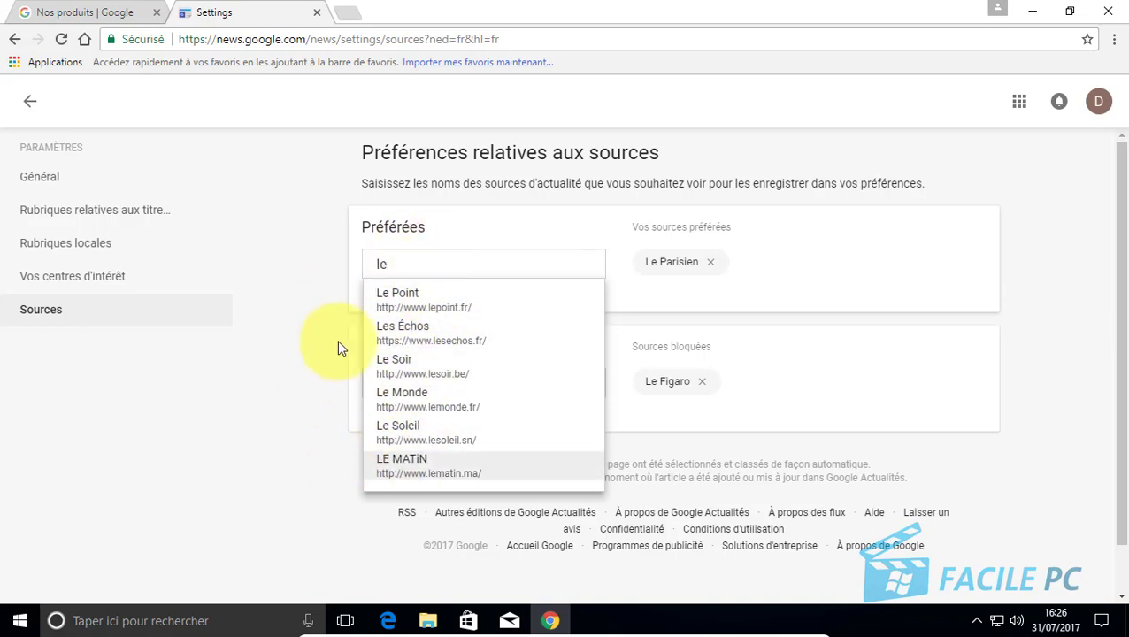
{"action": "left_click", "coordinate": [326, 309]}
{"action": "double_click", "coordinate": [405, 264]}
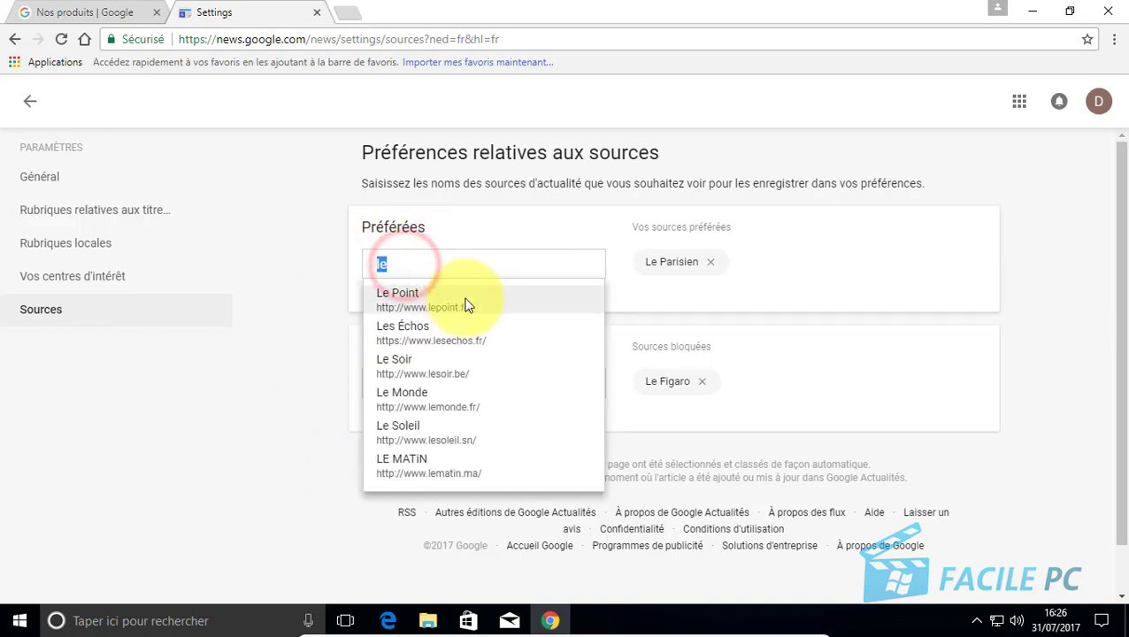
{"action": "type", "text": "ci"}
{"action": "key", "text": "BackSpace"}
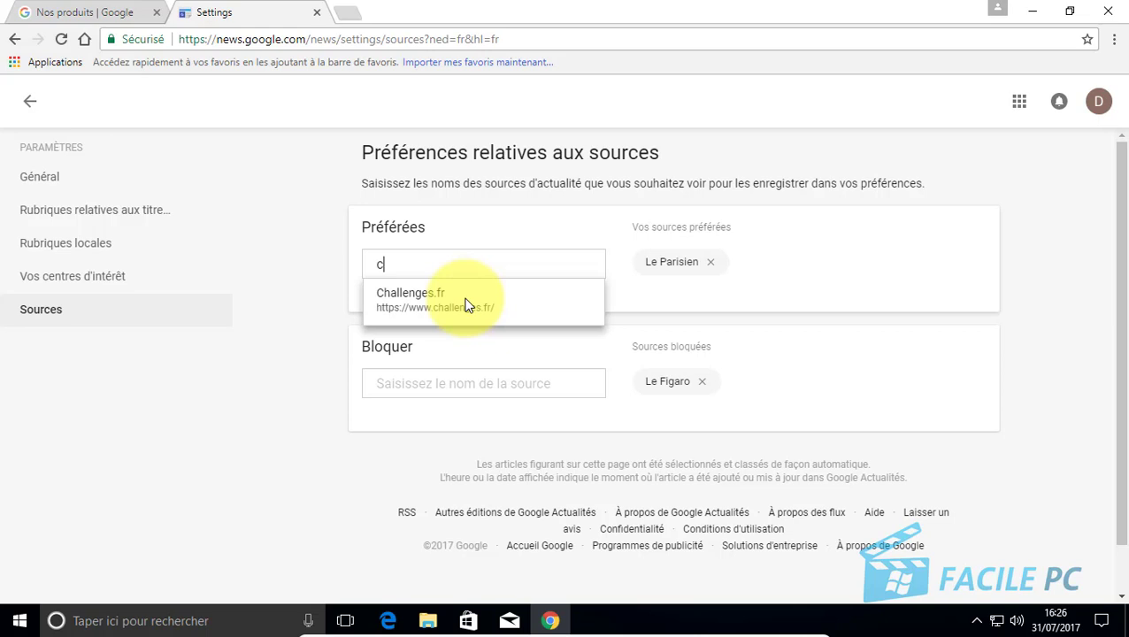
{"action": "key", "text": "BackSpace"}
{"action": "type", "text": "a"}
{"action": "key", "text": "BackSpace"}
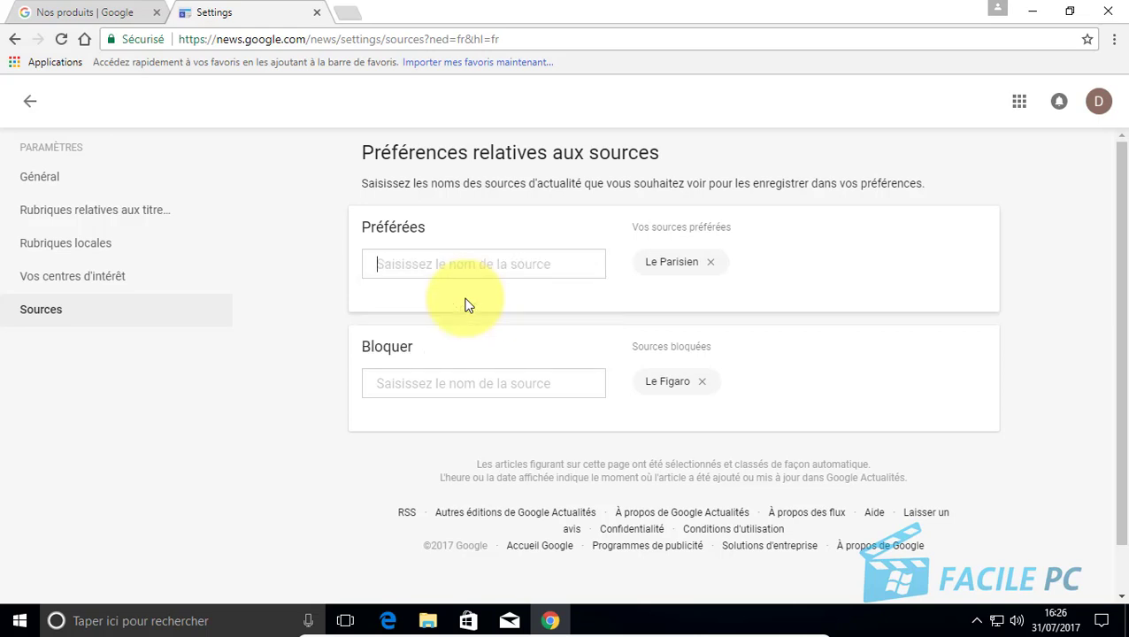
Step: Add BFMTV.COM to the preferred news sources
{"action": "type", "text": "b"}
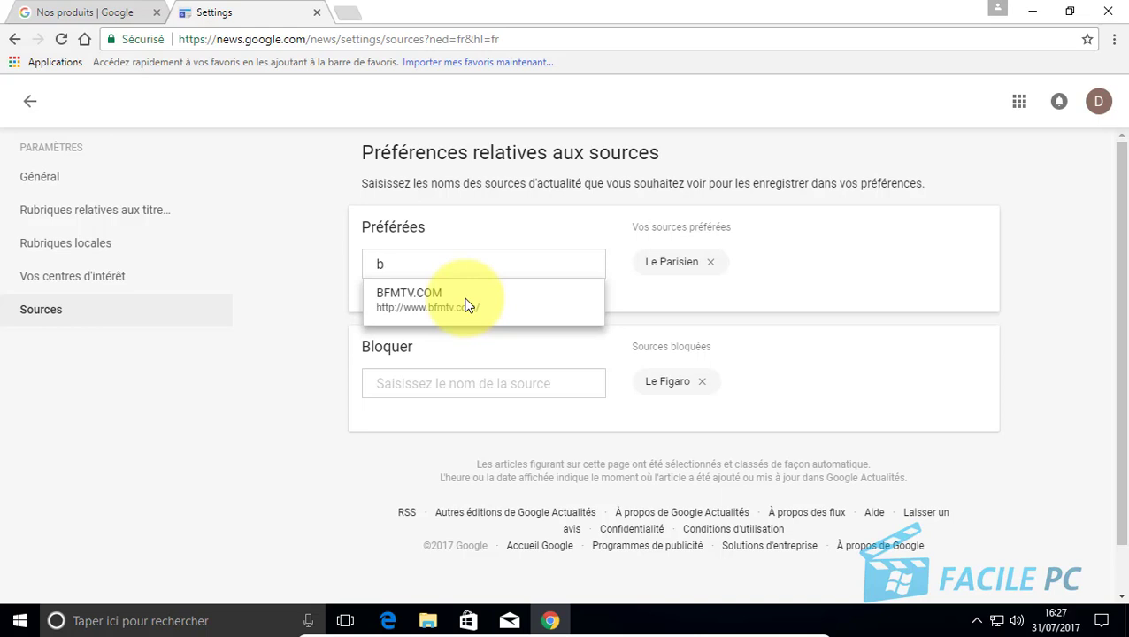
{"action": "left_click", "coordinate": [413, 301]}
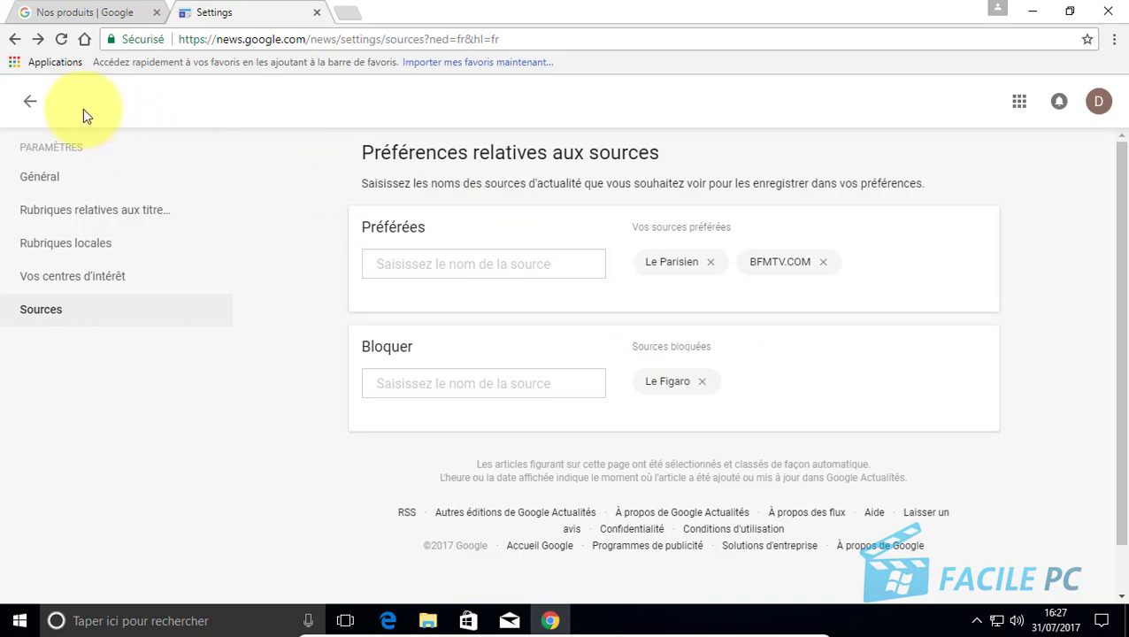
Step: Return to the Musique recommendations and check which articles come from the preferred sources
{"action": "left_click", "coordinate": [22, 104]}
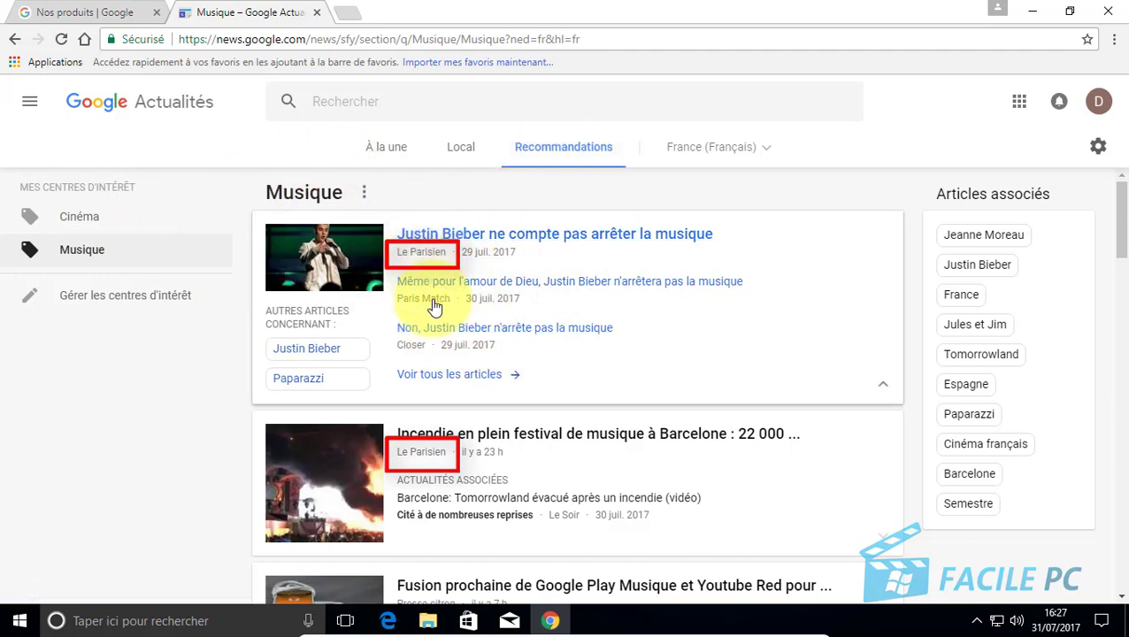
{"action": "scroll", "coordinate": [449, 482], "scroll_direction": "down", "scroll_amount": 4}
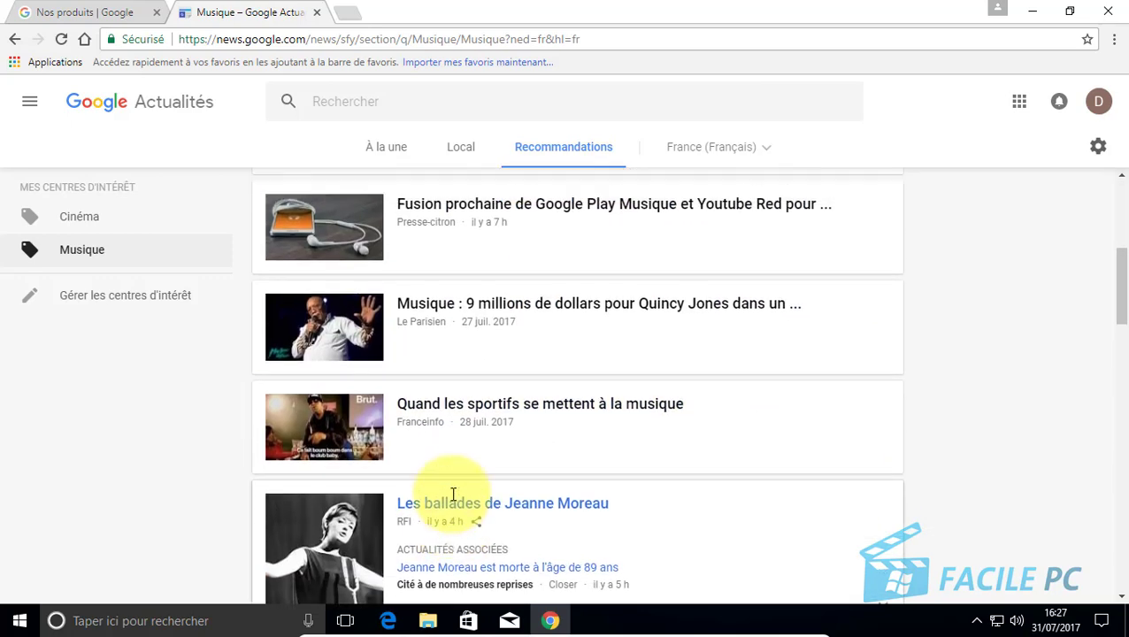
{"action": "scroll", "coordinate": [453, 493], "scroll_direction": "up", "scroll_amount": 1}
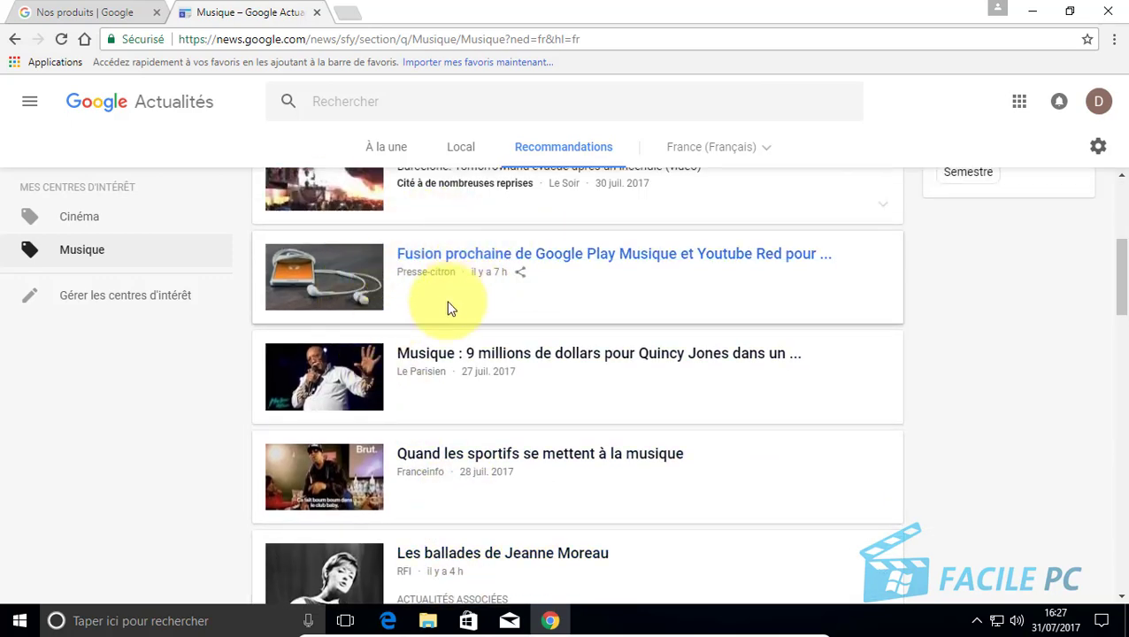
{"action": "scroll", "coordinate": [574, 320], "scroll_direction": "down", "scroll_amount": 1}
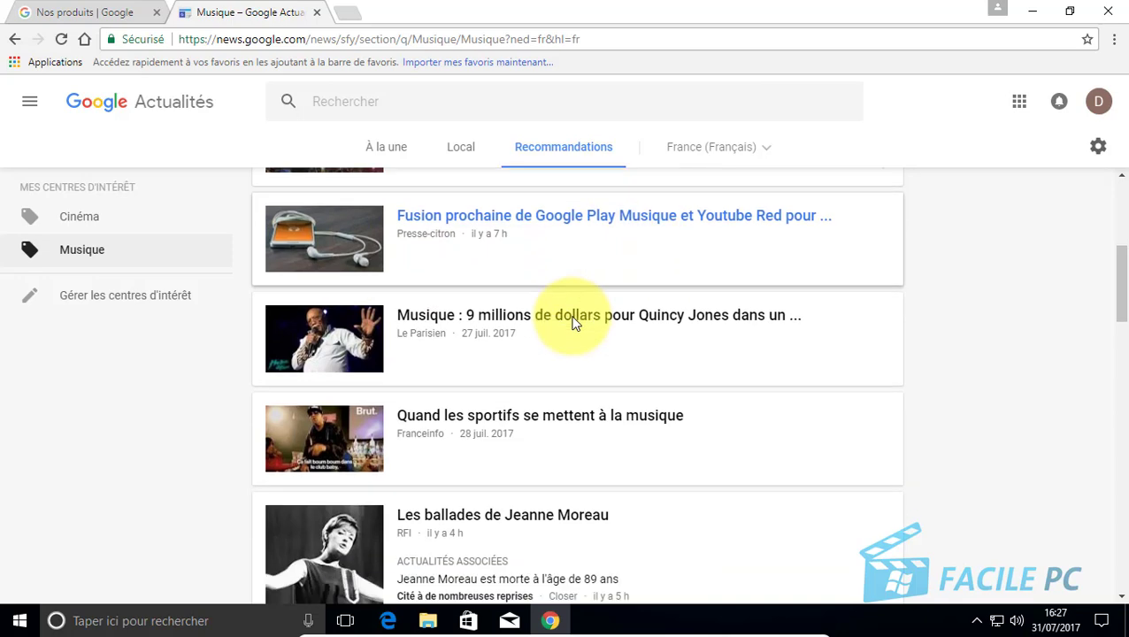
{"action": "scroll", "coordinate": [414, 460], "scroll_direction": "down", "scroll_amount": 2}
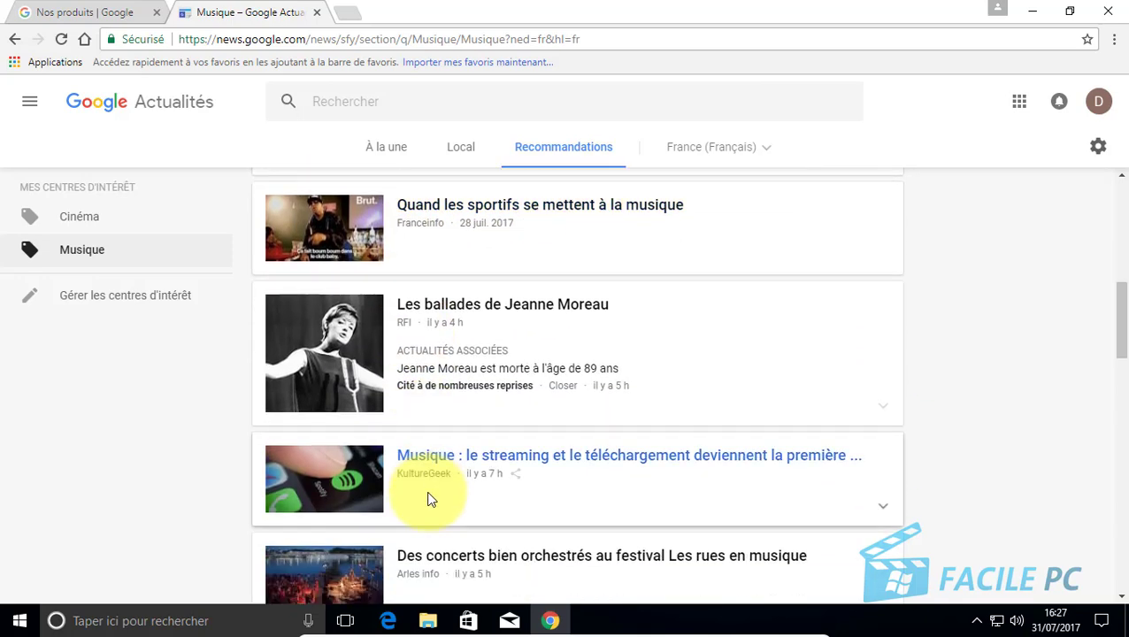
{"action": "scroll", "coordinate": [425, 488], "scroll_direction": "up", "scroll_amount": 7}
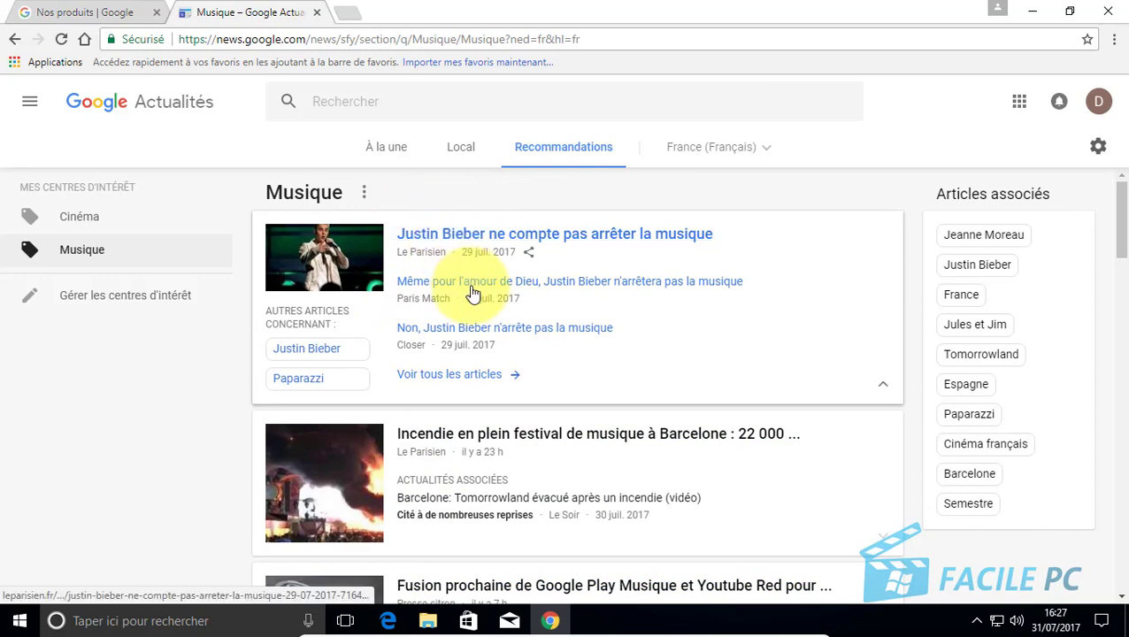
Step: Open the À la une headlines and check the sources of the articles down to the Science/High-Tech section
{"action": "left_click", "coordinate": [400, 154]}
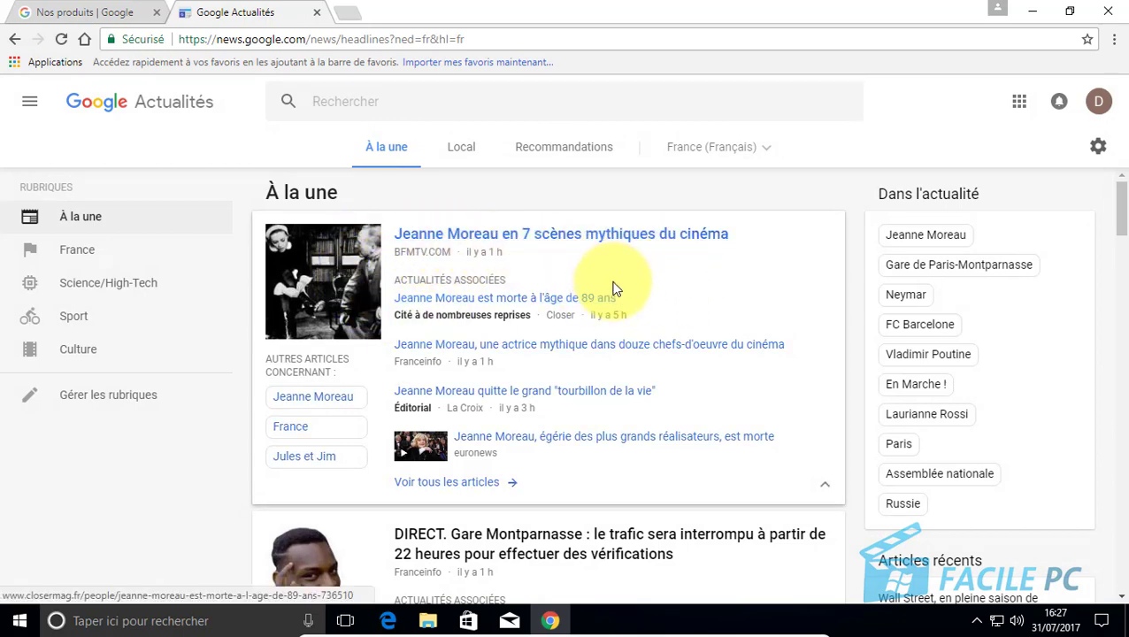
{"action": "scroll", "coordinate": [620, 292], "scroll_direction": "down", "scroll_amount": 2}
{"action": "scroll", "coordinate": [392, 407], "scroll_direction": "down", "scroll_amount": 2}
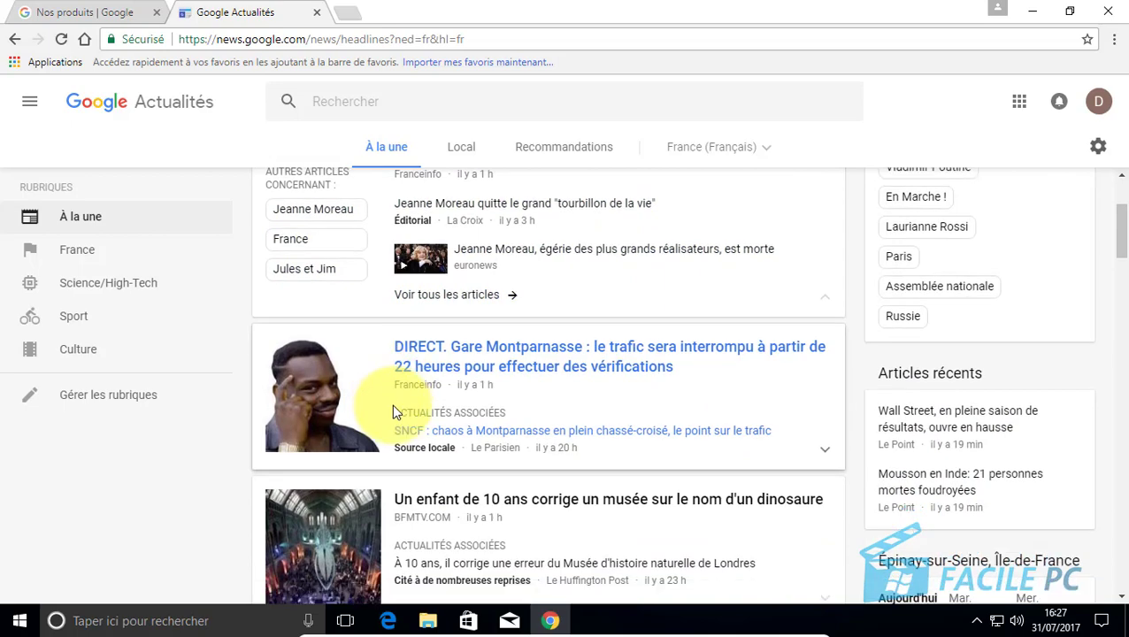
{"action": "scroll", "coordinate": [442, 403], "scroll_direction": "down", "scroll_amount": 2}
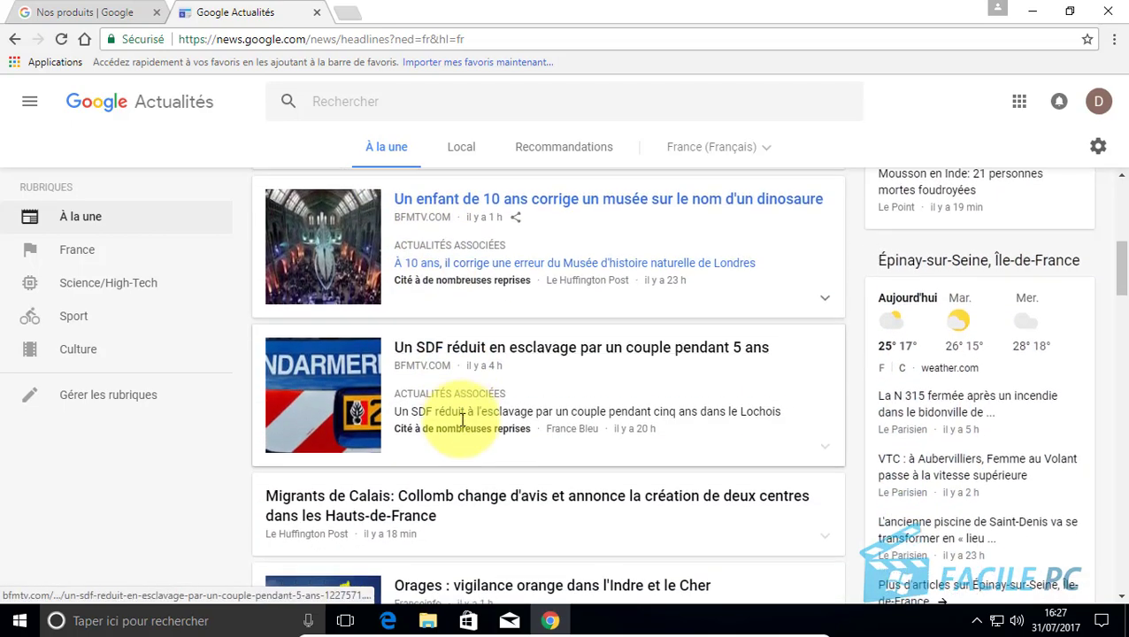
{"action": "scroll", "coordinate": [566, 442], "scroll_direction": "down", "scroll_amount": 4}
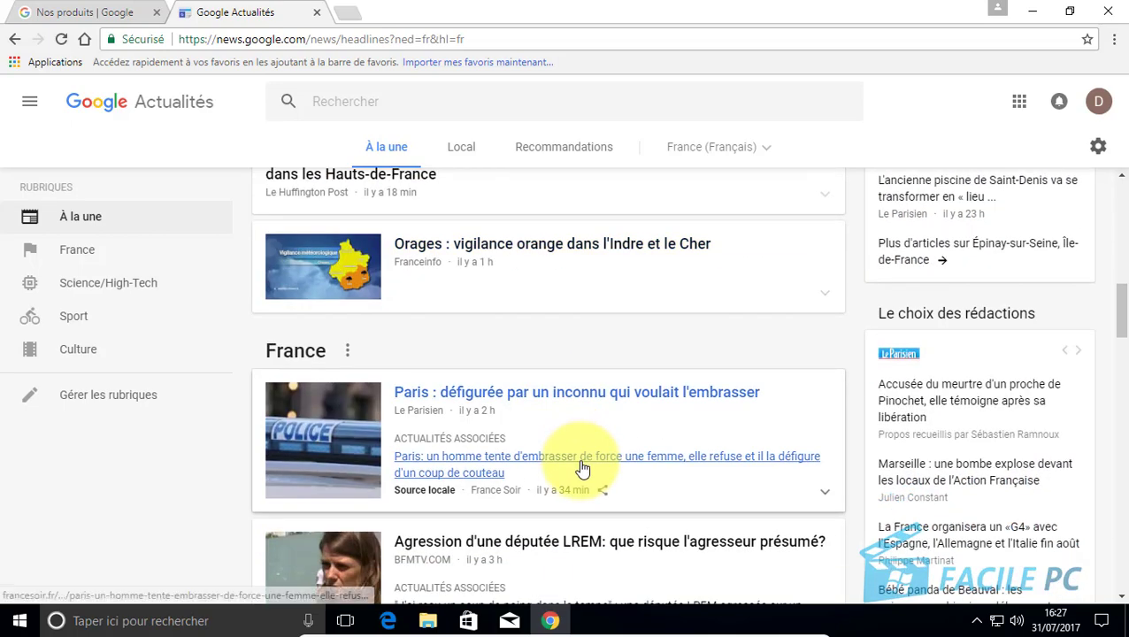
{"action": "scroll", "coordinate": [579, 466], "scroll_direction": "down", "scroll_amount": 2}
{"action": "scroll", "coordinate": [509, 433], "scroll_direction": "down", "scroll_amount": 2}
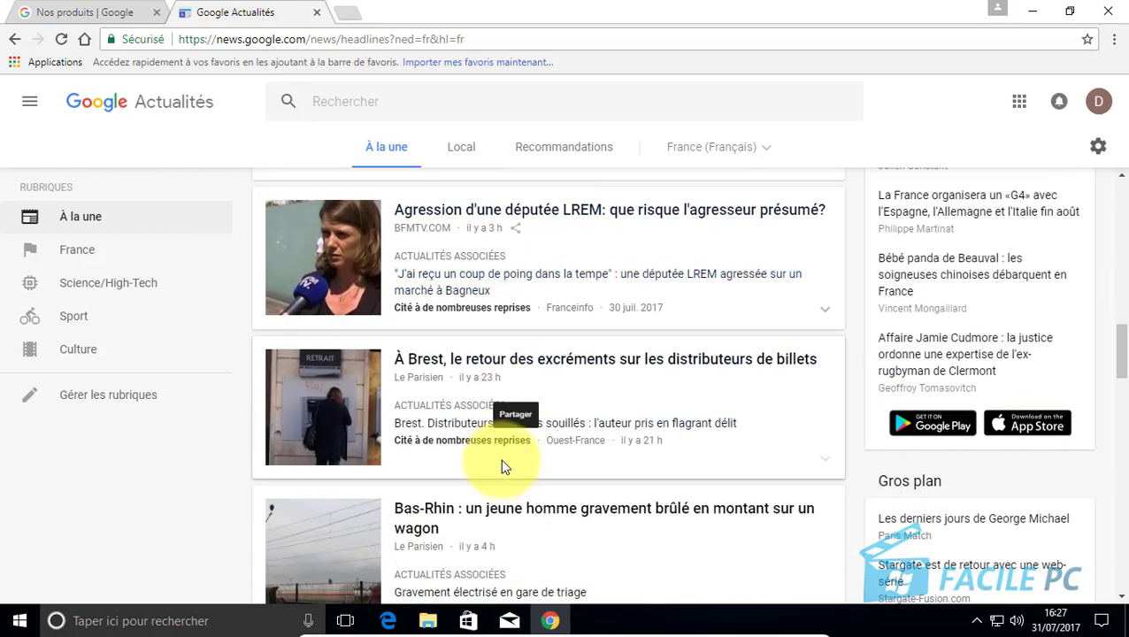
{"action": "scroll", "coordinate": [500, 464], "scroll_direction": "down", "scroll_amount": 2}
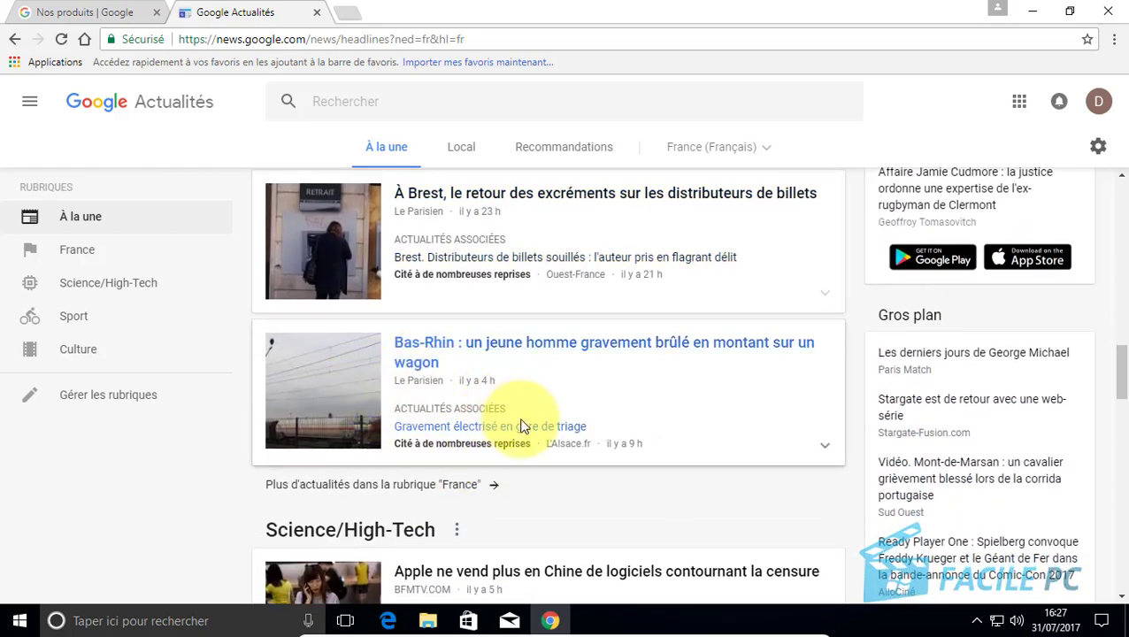
{"action": "scroll", "coordinate": [513, 429], "scroll_direction": "down", "scroll_amount": 2}
{"action": "scroll", "coordinate": [494, 485], "scroll_direction": "down", "scroll_amount": 2}
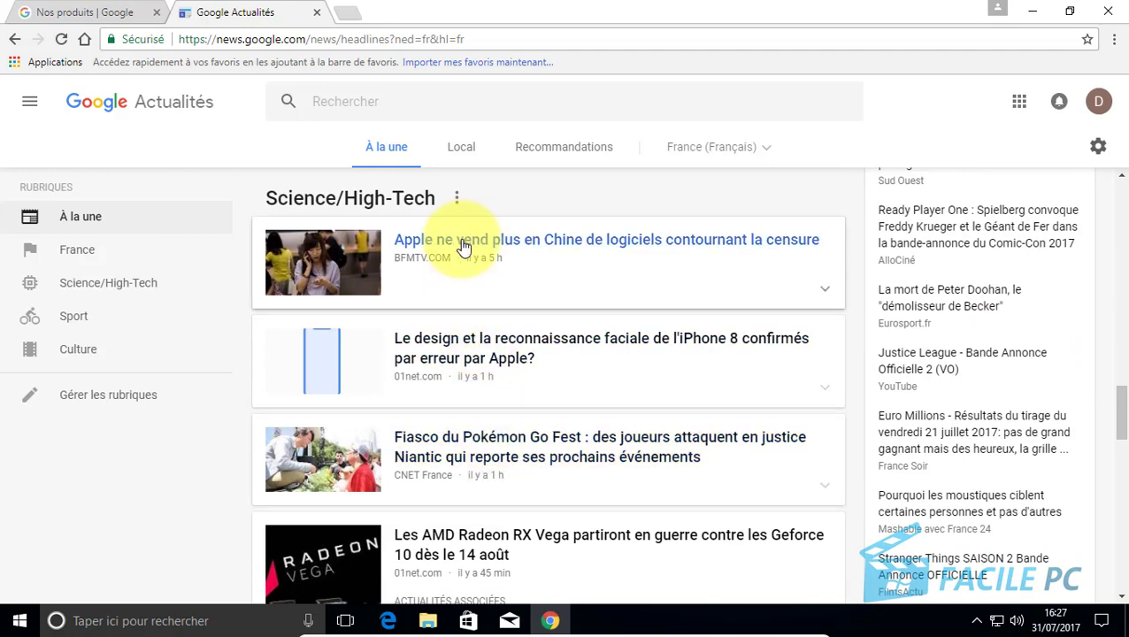
Step: Remove Le Figaro from the blocked news sources in the source preferences
{"action": "left_click", "coordinate": [1097, 150]}
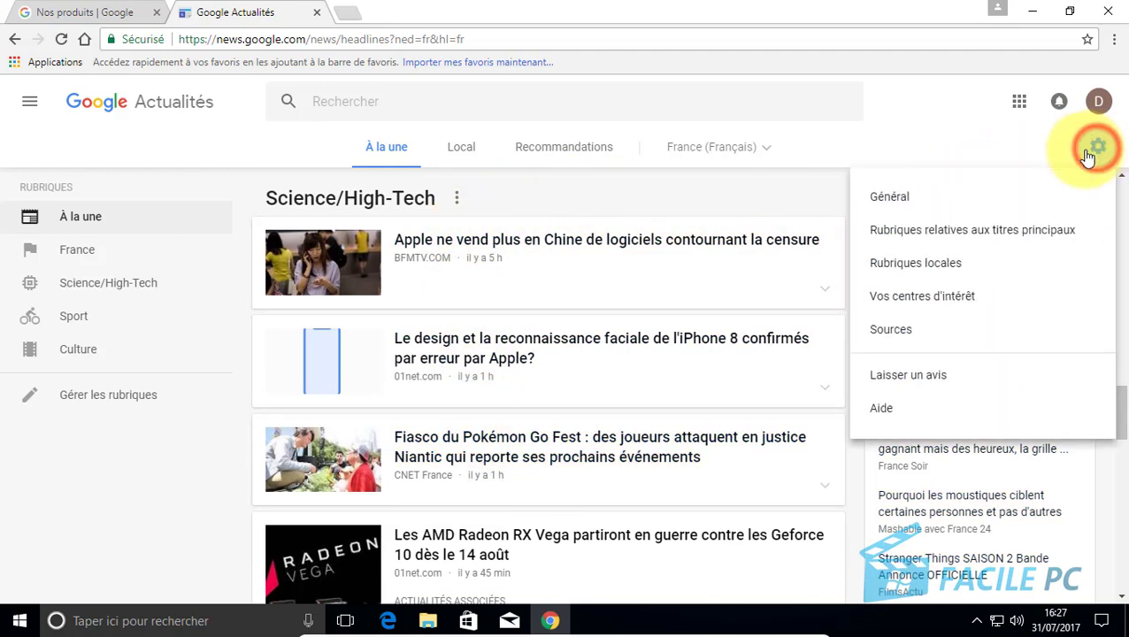
{"action": "left_click", "coordinate": [920, 331]}
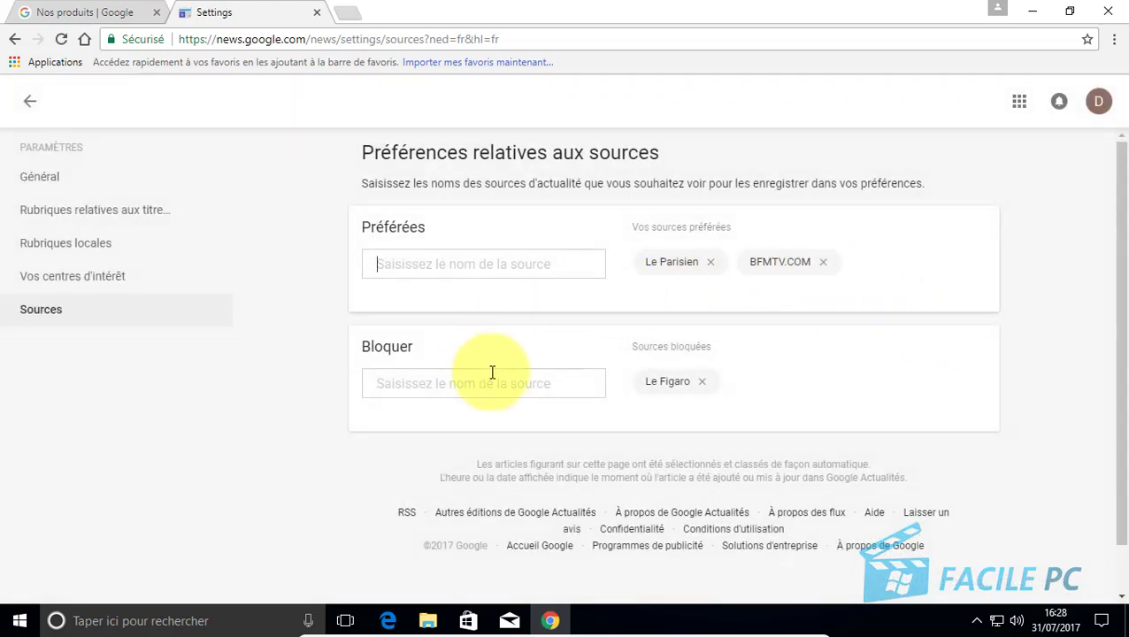
{"action": "left_click", "coordinate": [701, 383]}
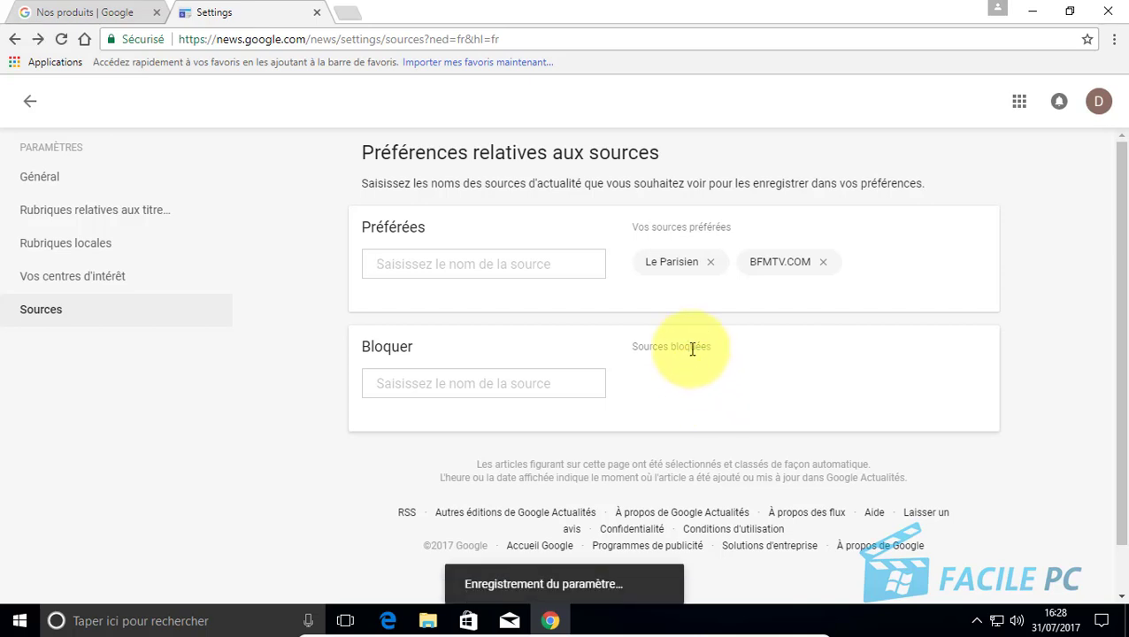
Step: Return to the À la une headlines to check article sources down to the Sport section, and briefly view the Local news
{"action": "left_click", "coordinate": [30, 104]}
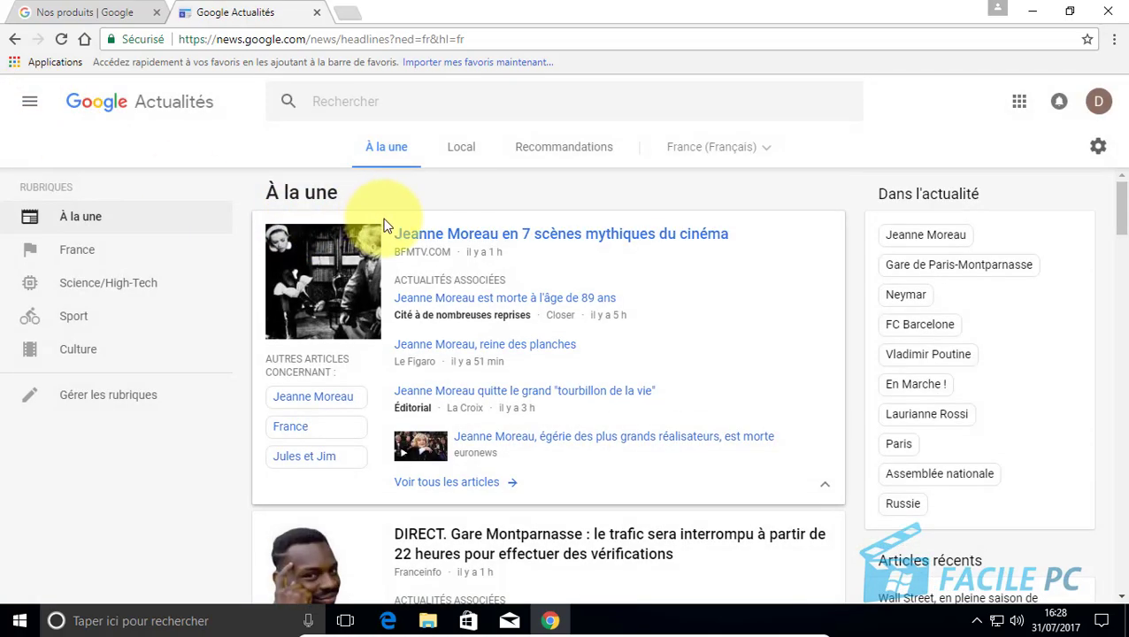
{"action": "scroll", "coordinate": [380, 232], "scroll_direction": "down", "scroll_amount": 4}
{"action": "scroll", "coordinate": [388, 234], "scroll_direction": "down", "scroll_amount": 6}
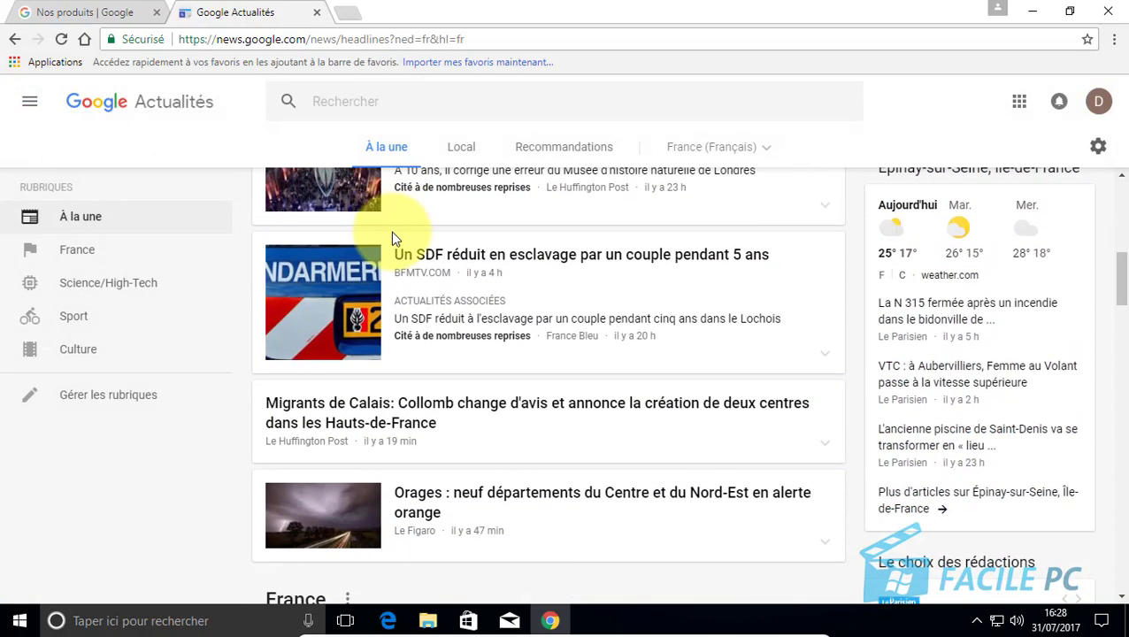
{"action": "scroll", "coordinate": [460, 258], "scroll_direction": "down", "scroll_amount": 5}
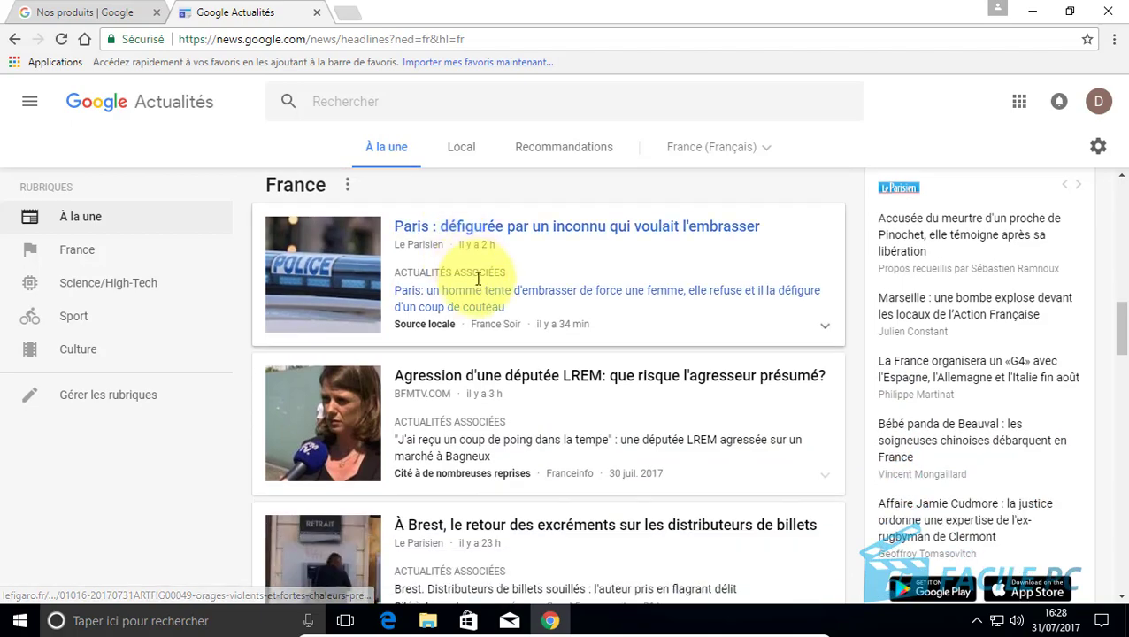
{"action": "scroll", "coordinate": [508, 354], "scroll_direction": "down", "scroll_amount": 5}
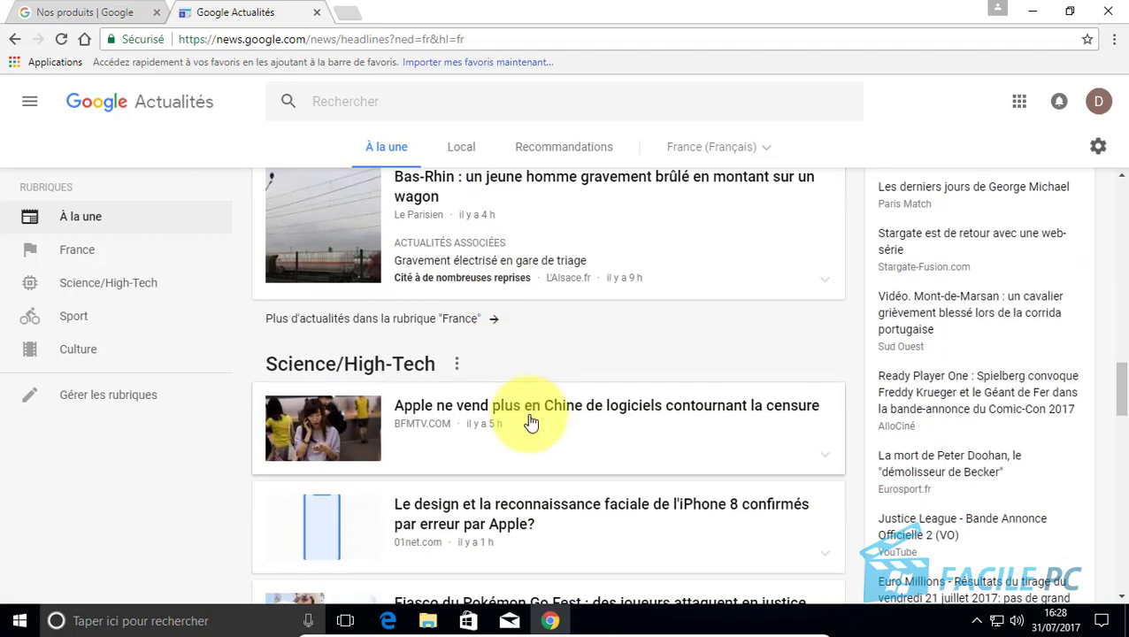
{"action": "scroll", "coordinate": [527, 413], "scroll_direction": "down", "scroll_amount": 5}
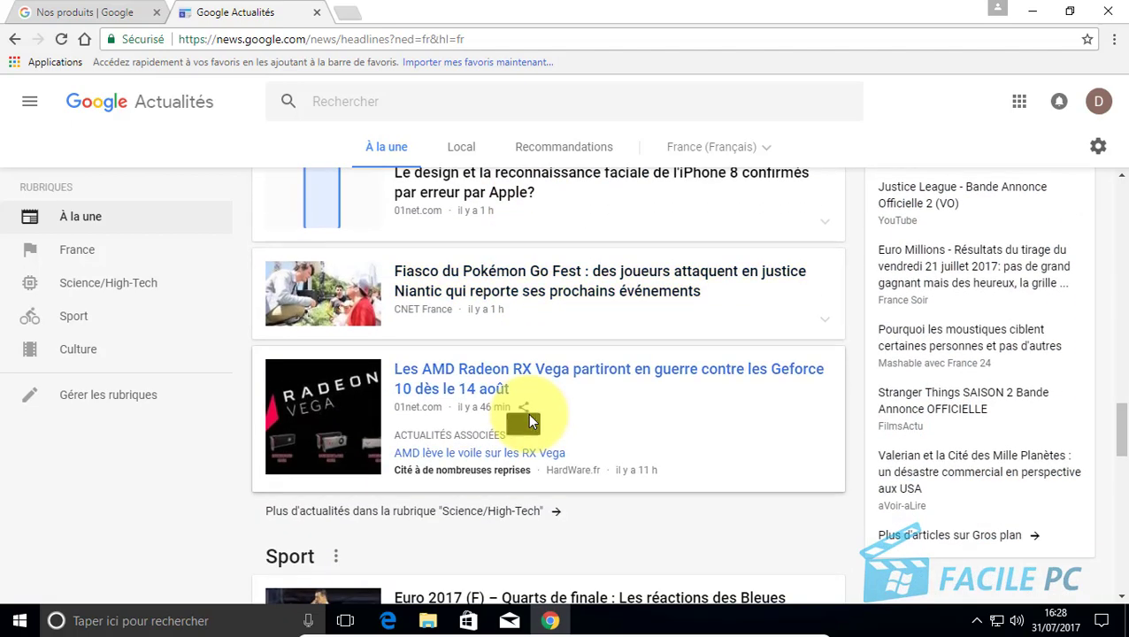
{"action": "scroll", "coordinate": [508, 421], "scroll_direction": "down", "scroll_amount": 3}
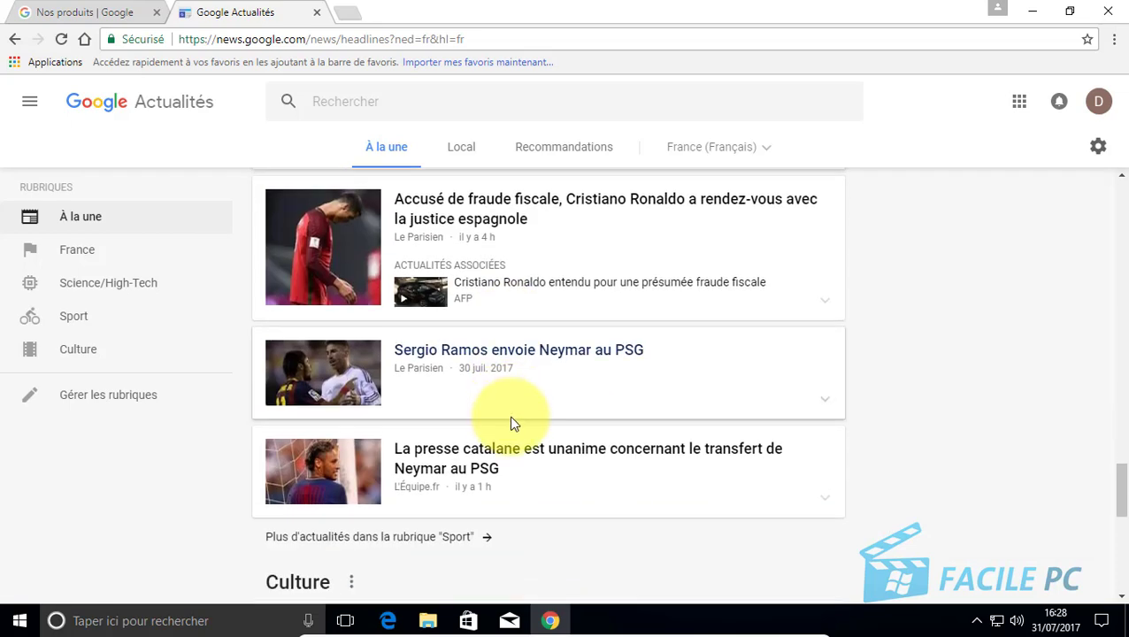
{"action": "left_click", "coordinate": [459, 159]}
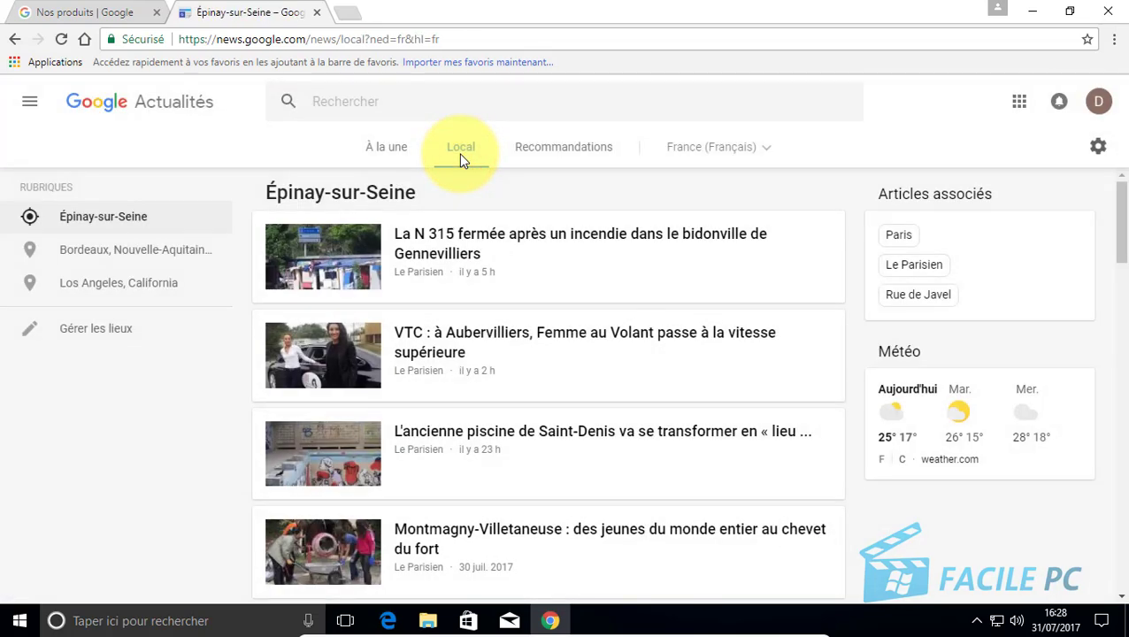
{"action": "left_click", "coordinate": [394, 155]}
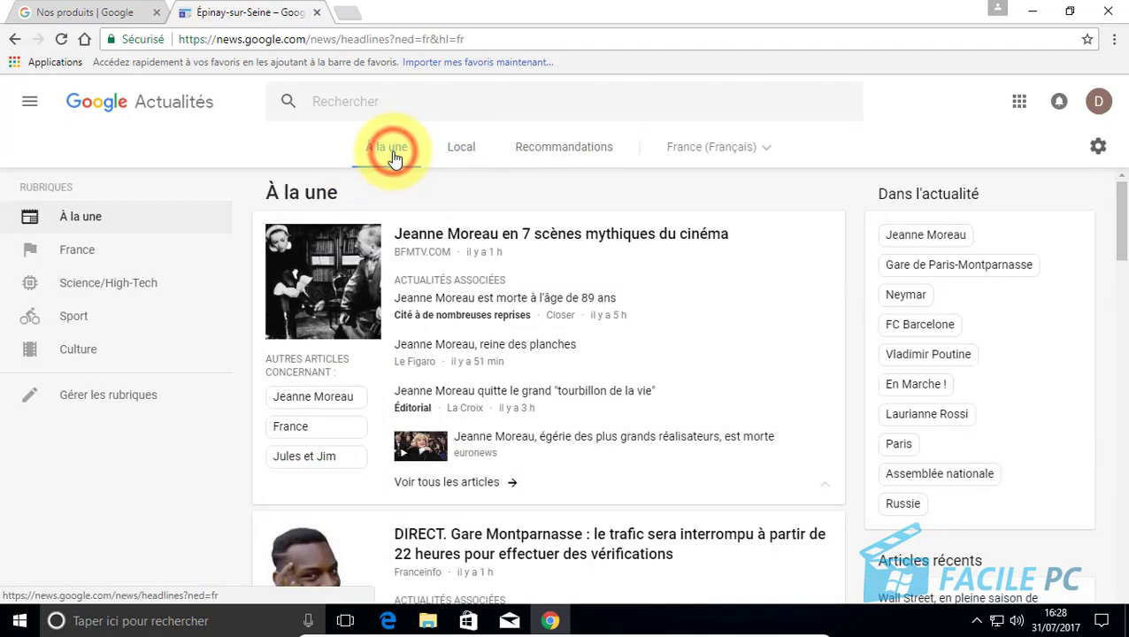
Step: Search the news for "fete de la musique 2017" and look through the resulting articles
{"action": "left_click", "coordinate": [395, 100]}
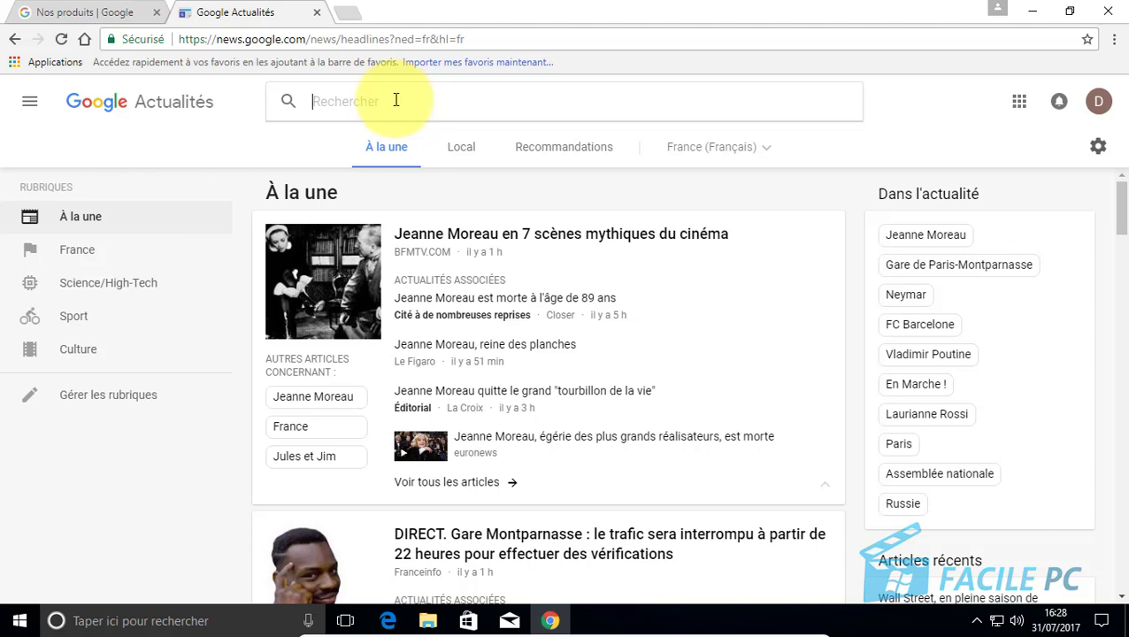
{"action": "type", "text": "te de la musique"}
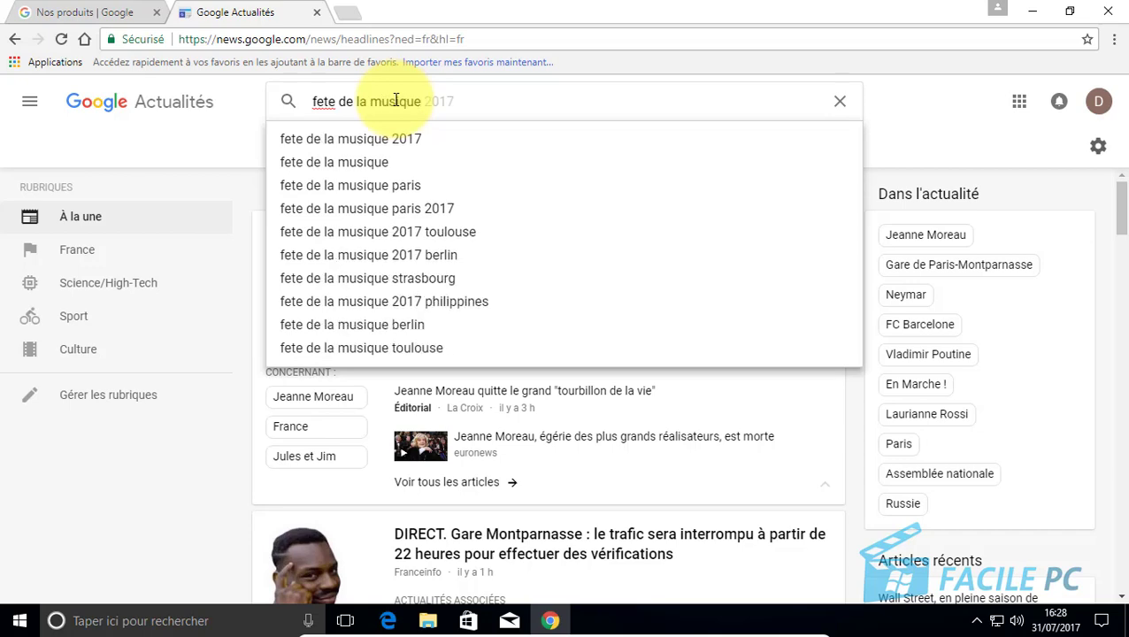
{"action": "left_click", "coordinate": [402, 135]}
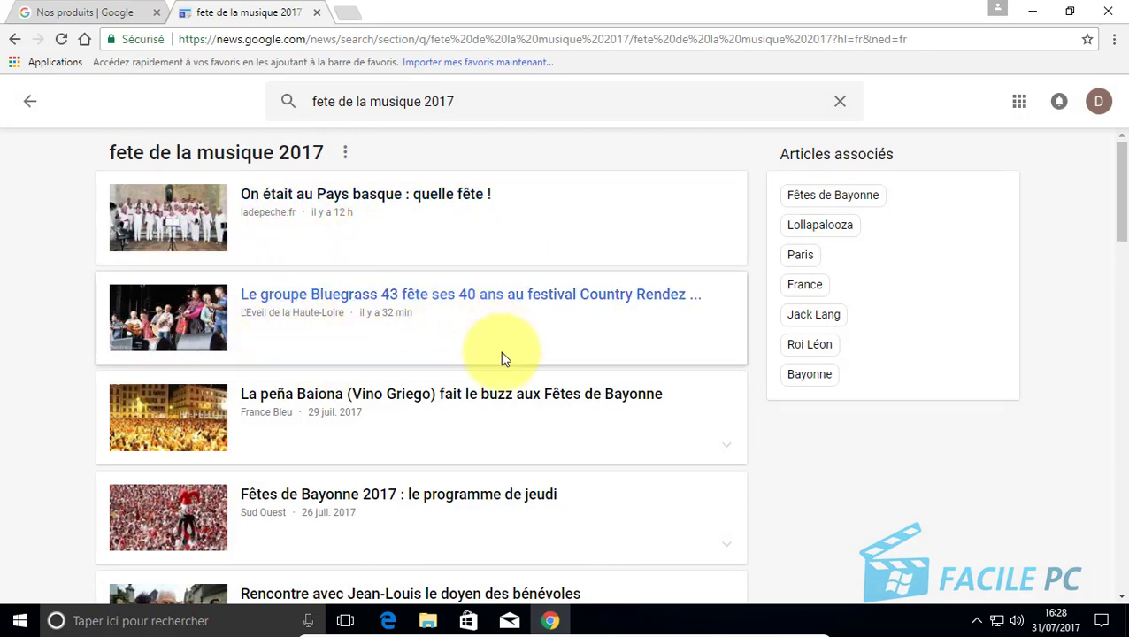
{"action": "scroll", "coordinate": [589, 433], "scroll_direction": "down", "scroll_amount": 1}
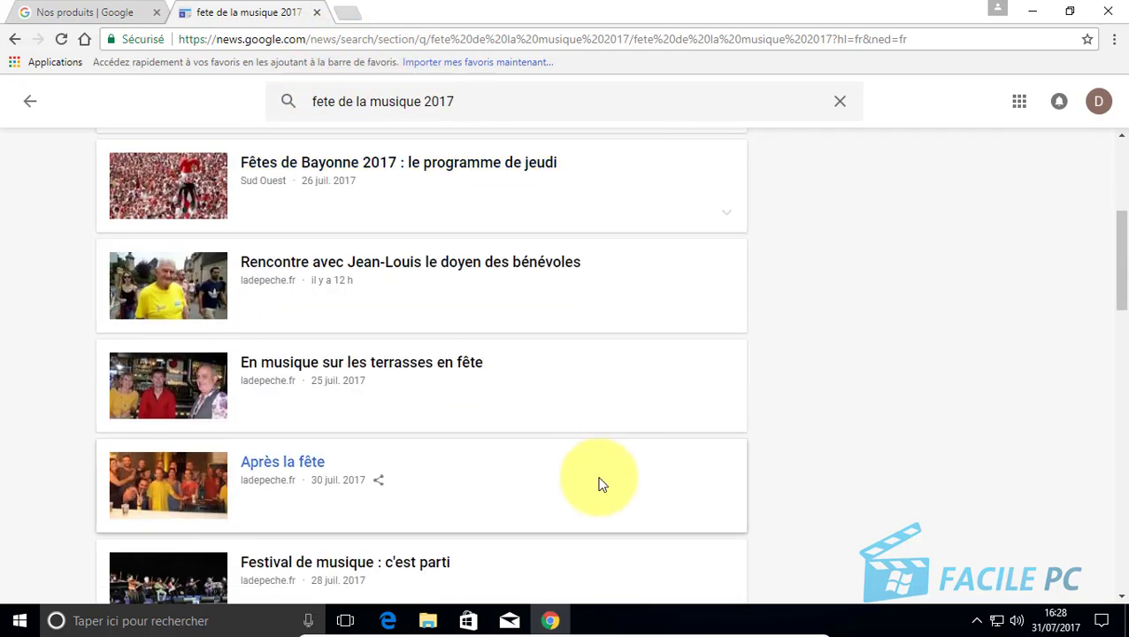
{"action": "scroll", "coordinate": [599, 484], "scroll_direction": "down", "scroll_amount": 2}
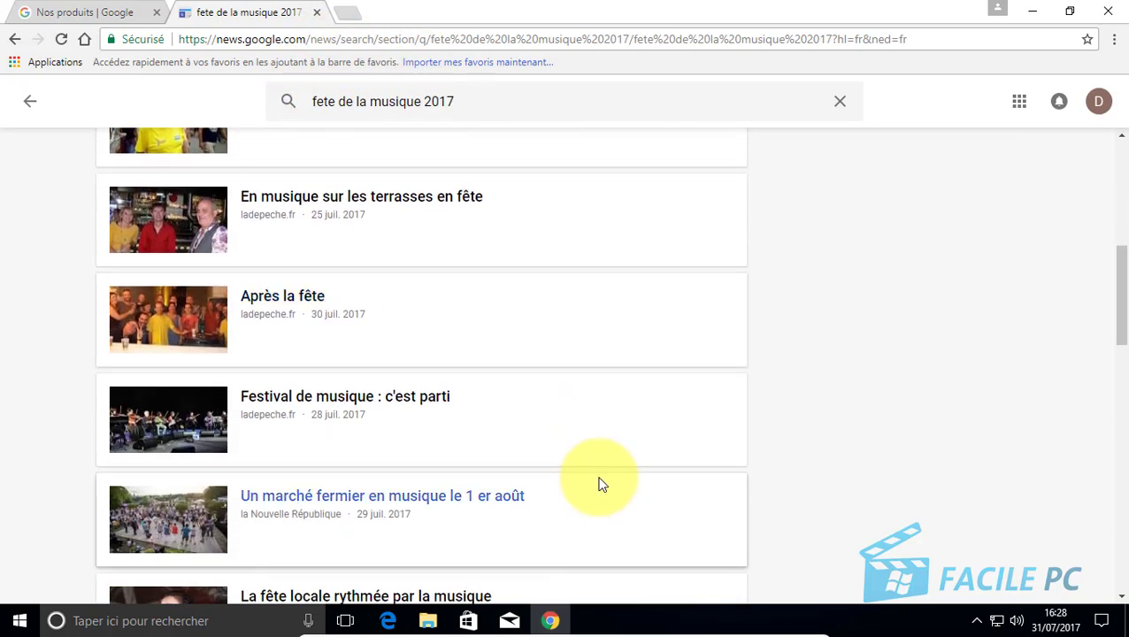
{"action": "scroll", "coordinate": [599, 484], "scroll_direction": "up", "scroll_amount": 10}
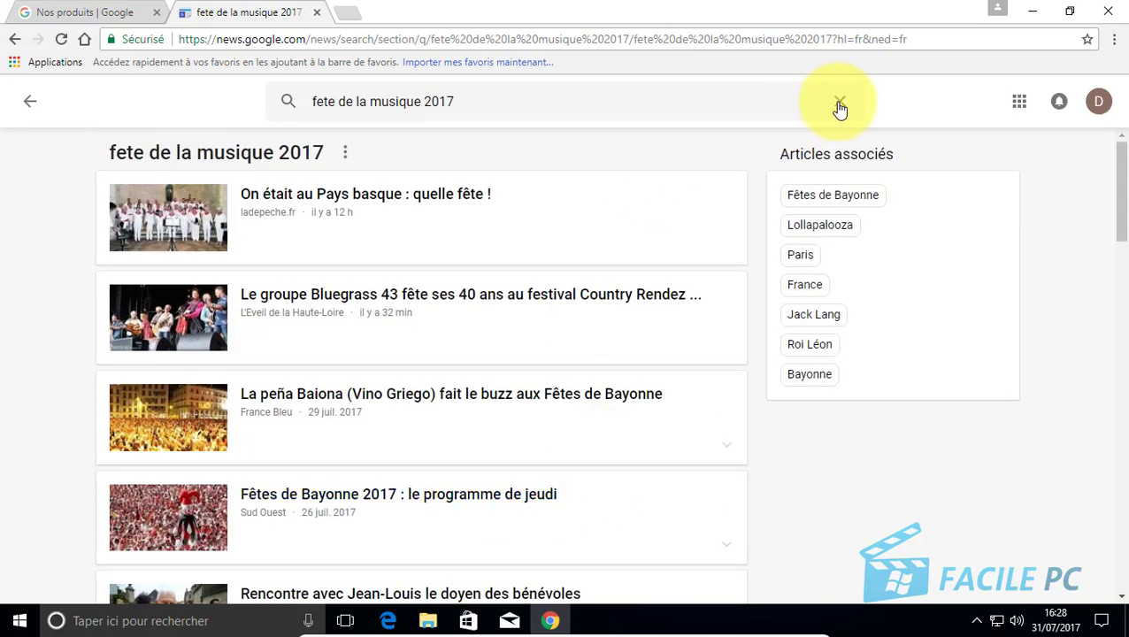
Step: Clear the search to go back to the À la une headlines, and close the browser window
{"action": "left_click", "coordinate": [840, 108]}
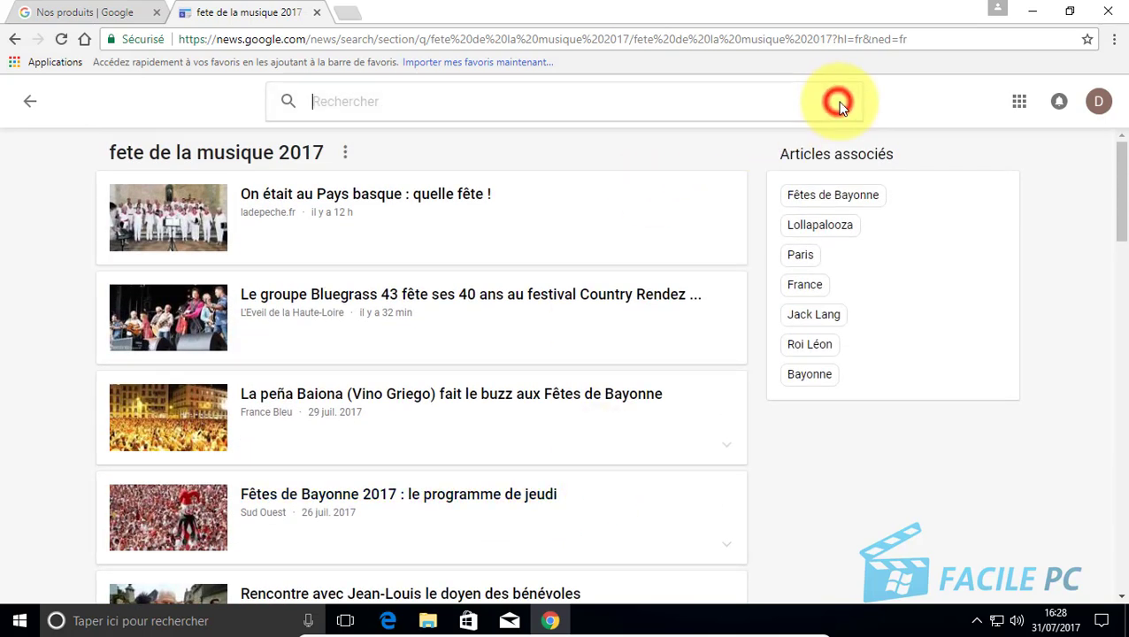
{"action": "left_click", "coordinate": [25, 102]}
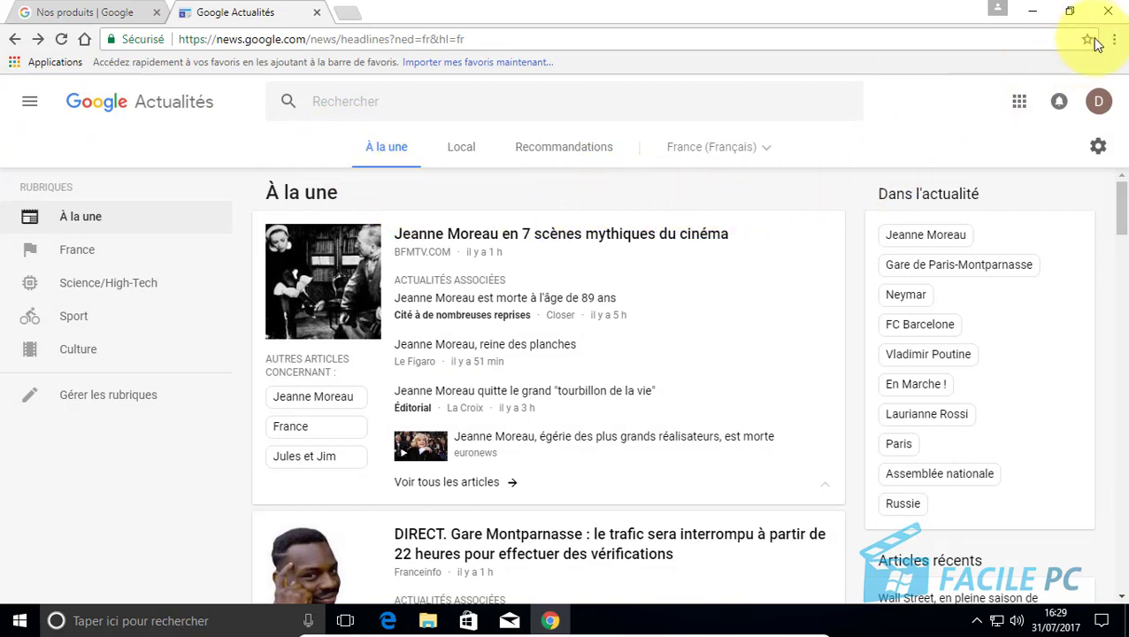
{"action": "left_click", "coordinate": [1109, 14]}
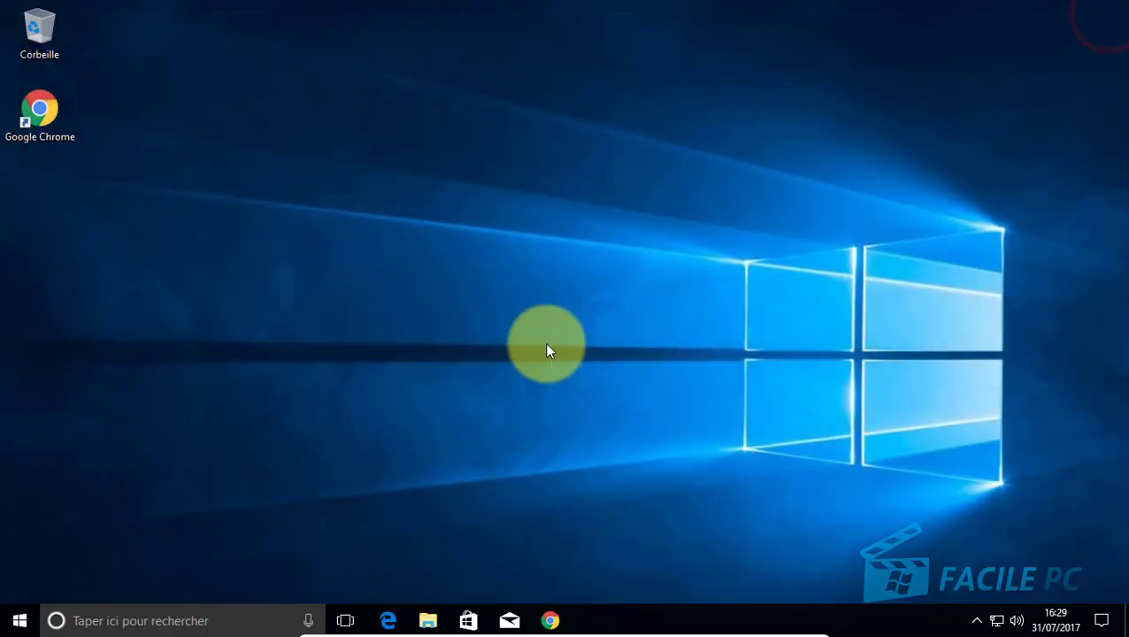
{"action": "left_click", "coordinate": [551, 327]}
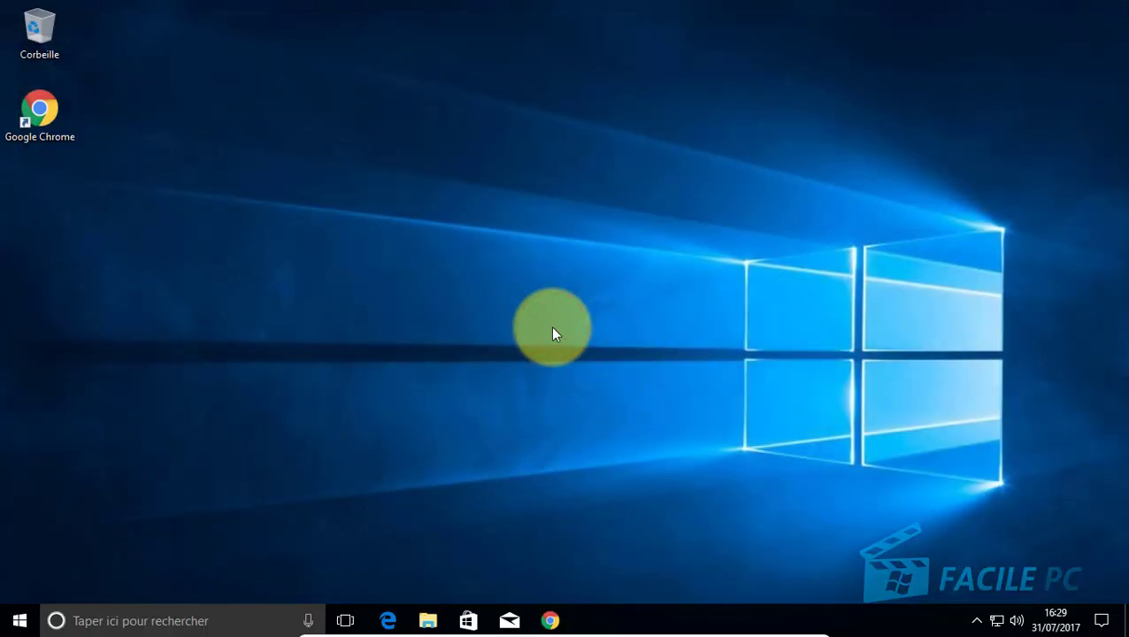